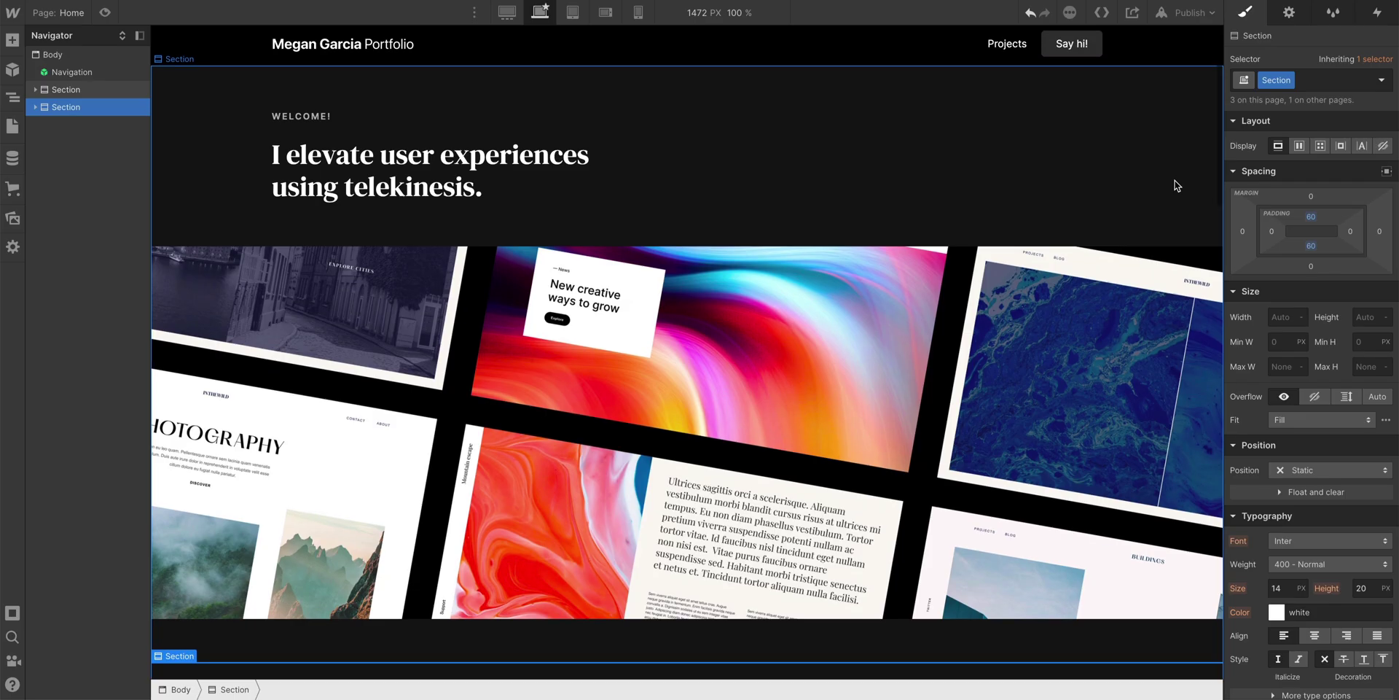
Step: Scroll around the page and apply the brand purple background fill
scroll(1175, 185, down, 1)
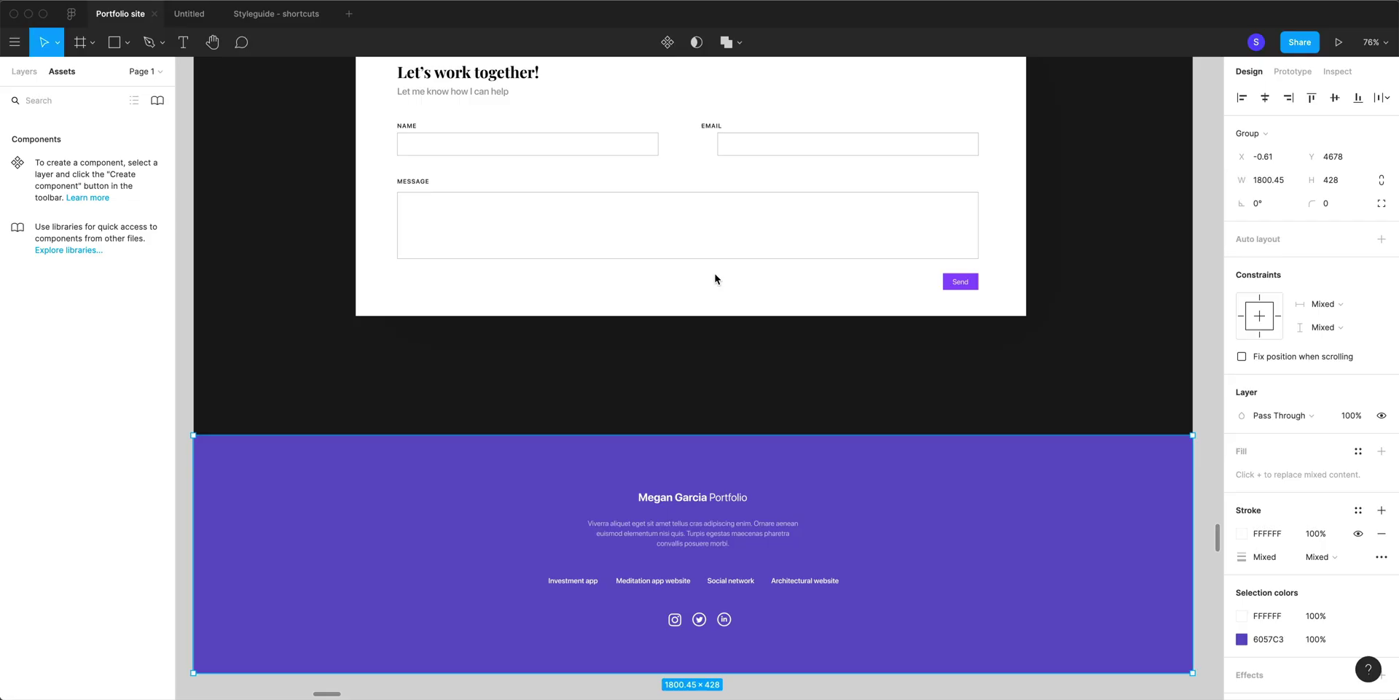
scroll(715, 279, down, 5)
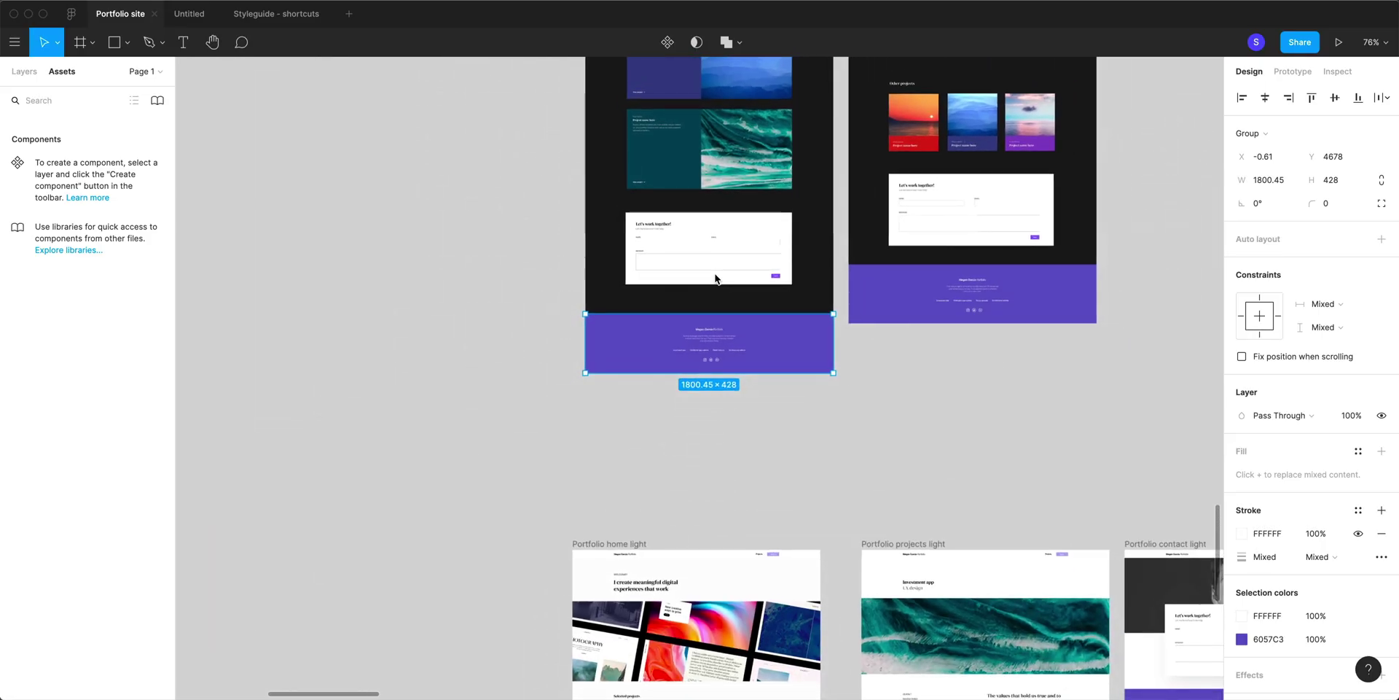
scroll(715, 278, up, 3)
scroll(715, 278, right, 3)
scroll(715, 278, up, 3)
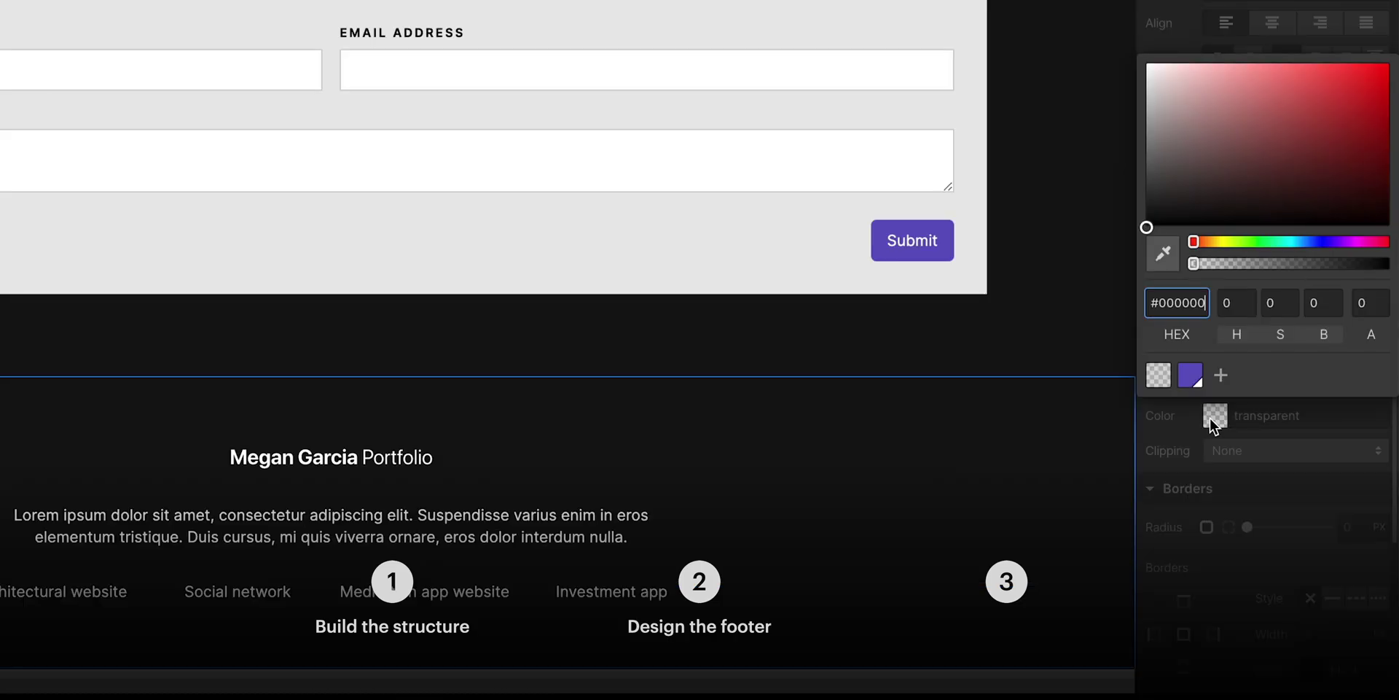
click(1195, 374)
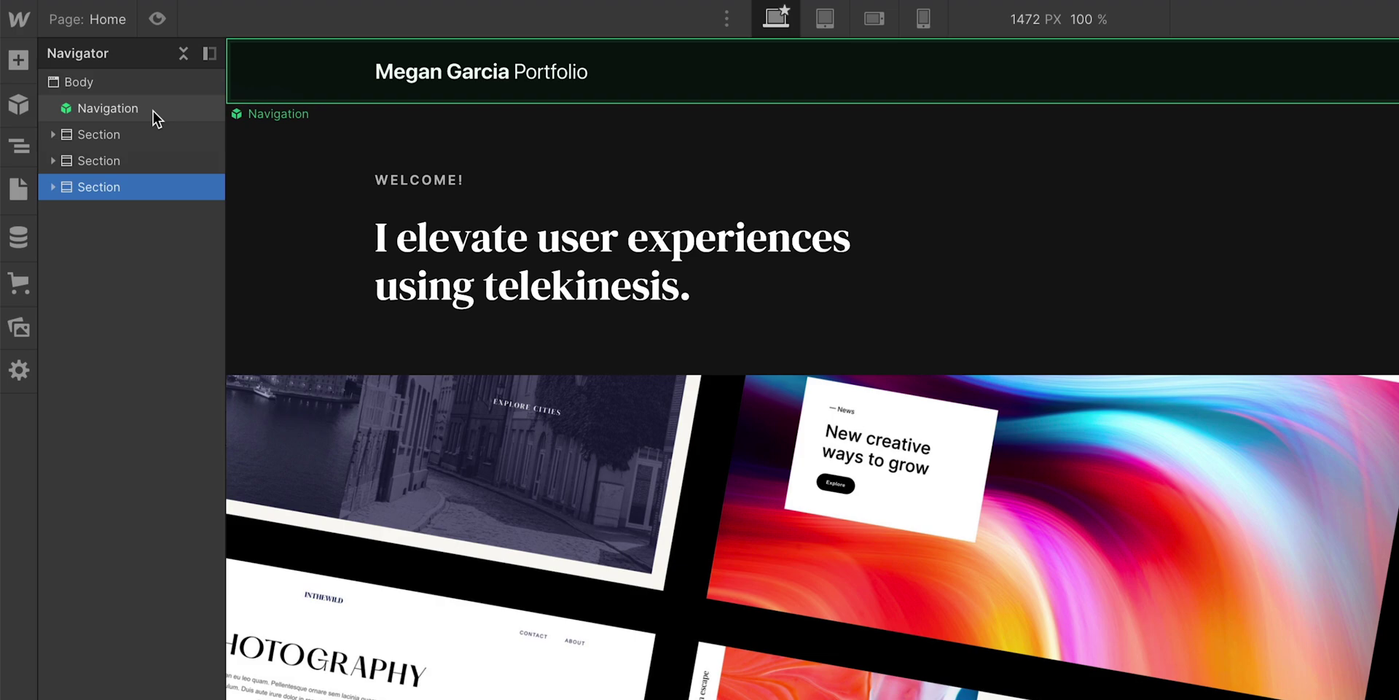
Step: Select the body, the Navigation symbol and each page section, ending on the contact form section
click(143, 84)
click(143, 117)
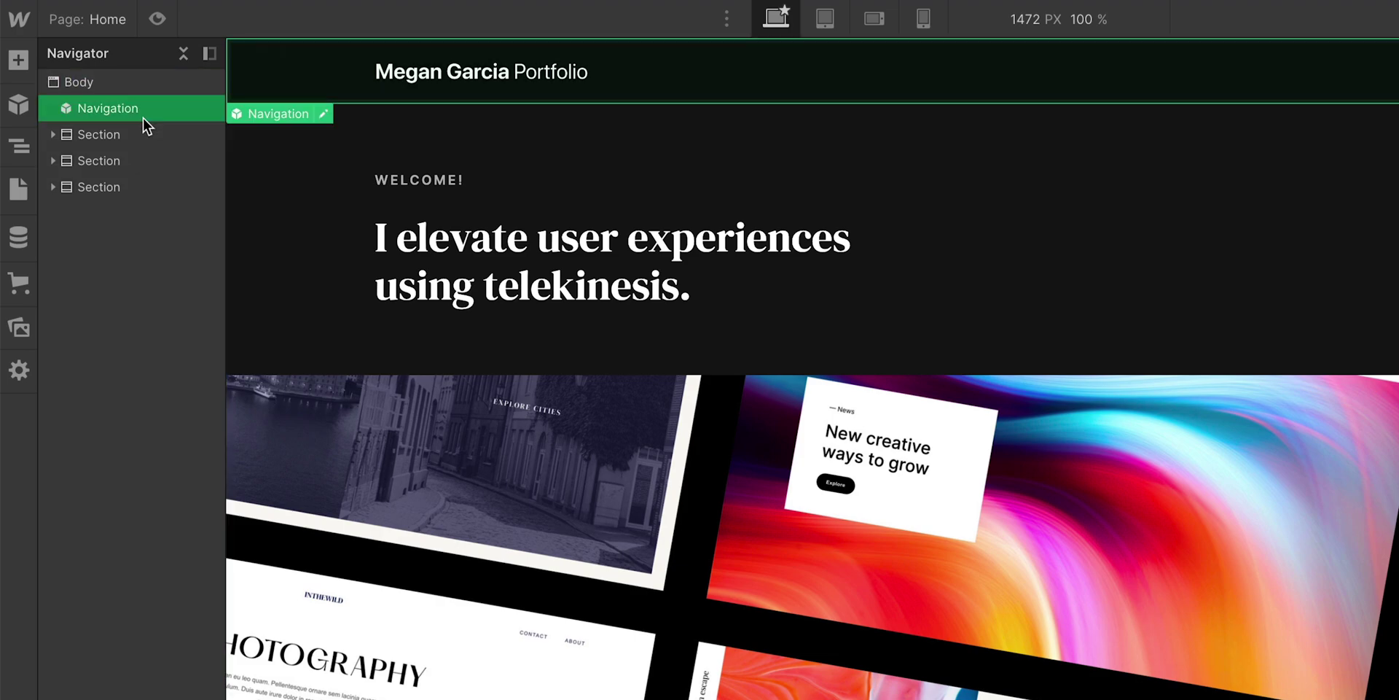
click(369, 342)
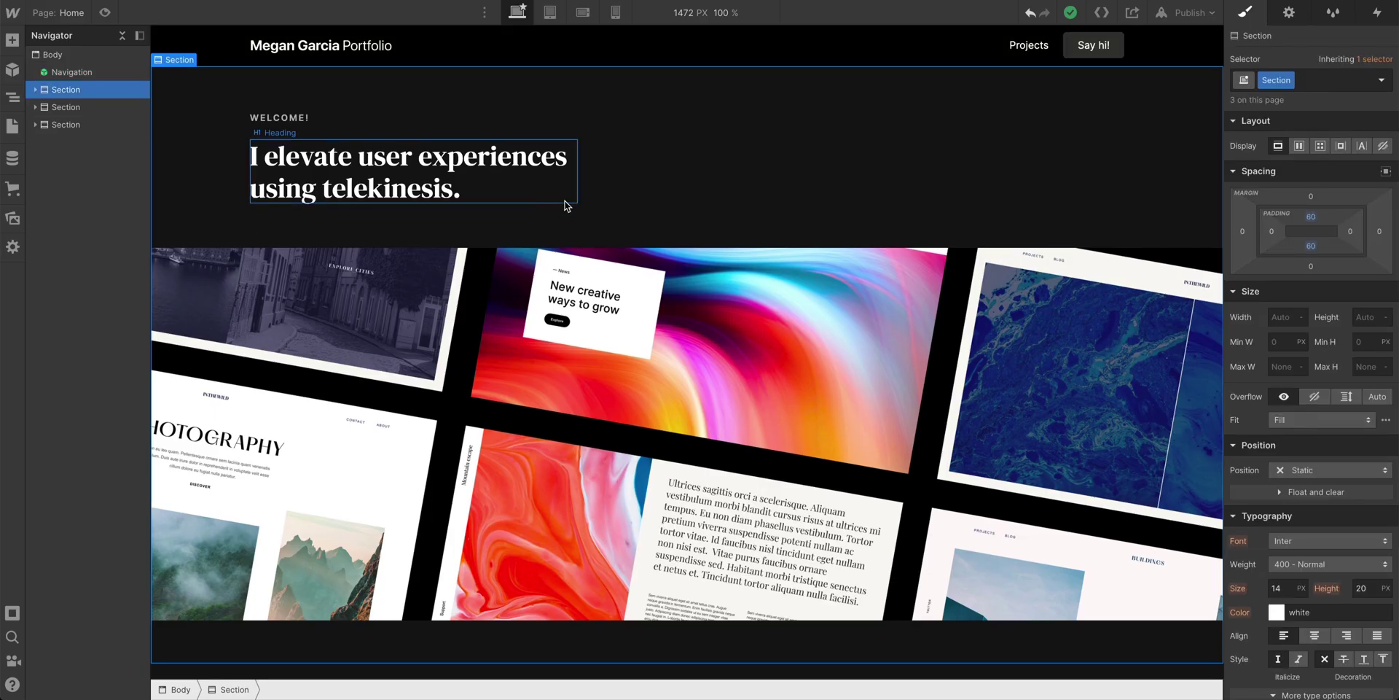
scroll(566, 207, down, 8)
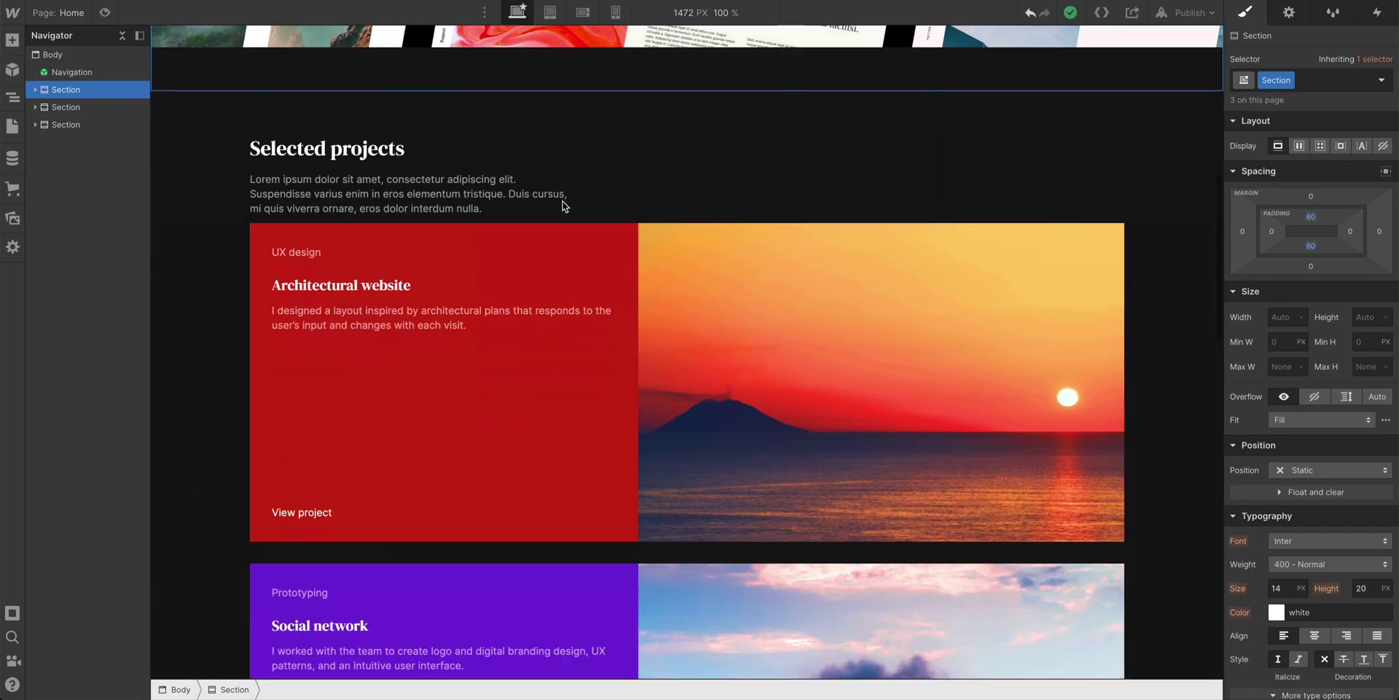
click(197, 183)
scroll(253, 133, down, 3)
scroll(262, 130, down, 15)
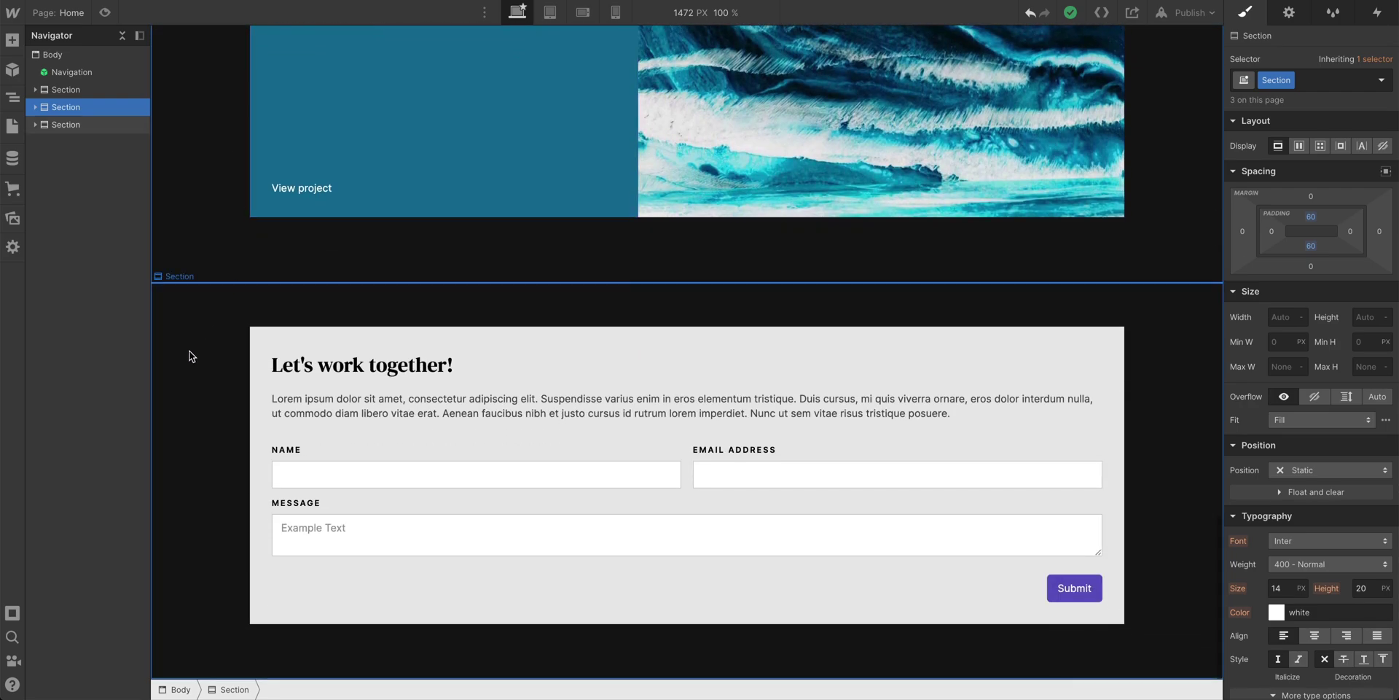
click(193, 353)
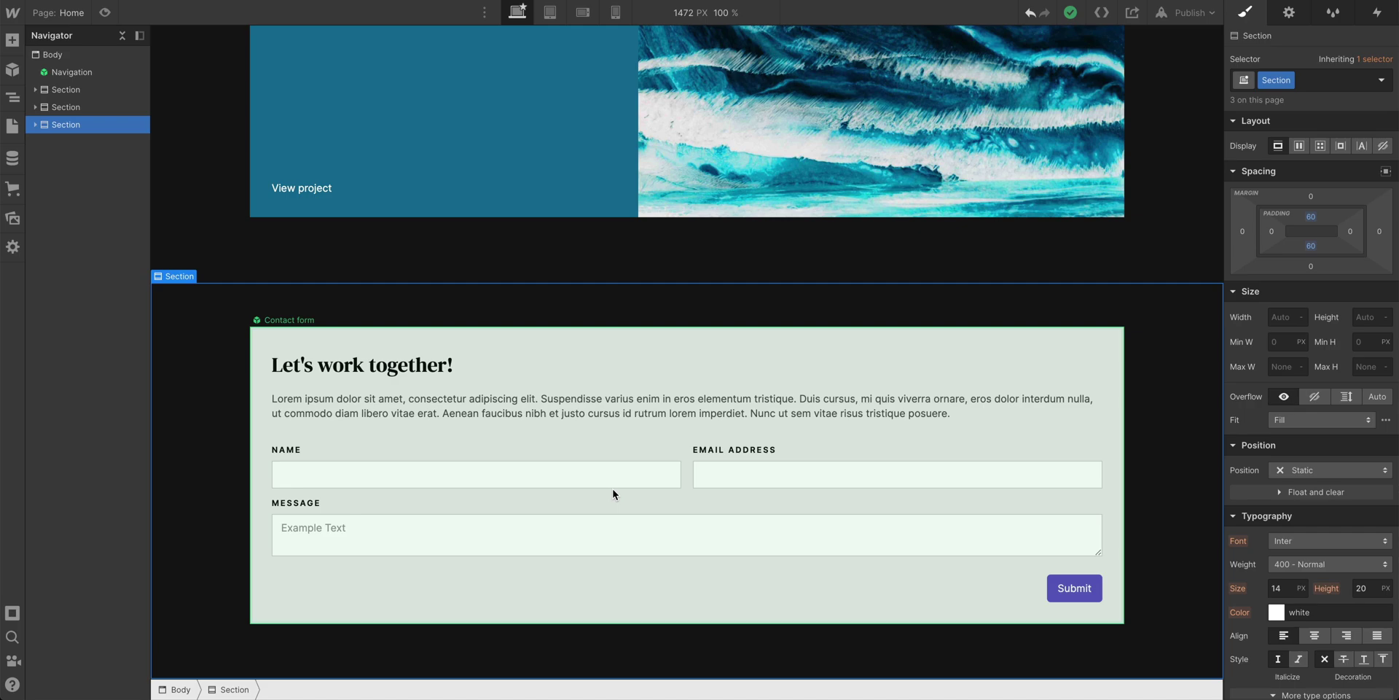
Step: Add a new section after the contact section and give it the Section class
click(15, 48)
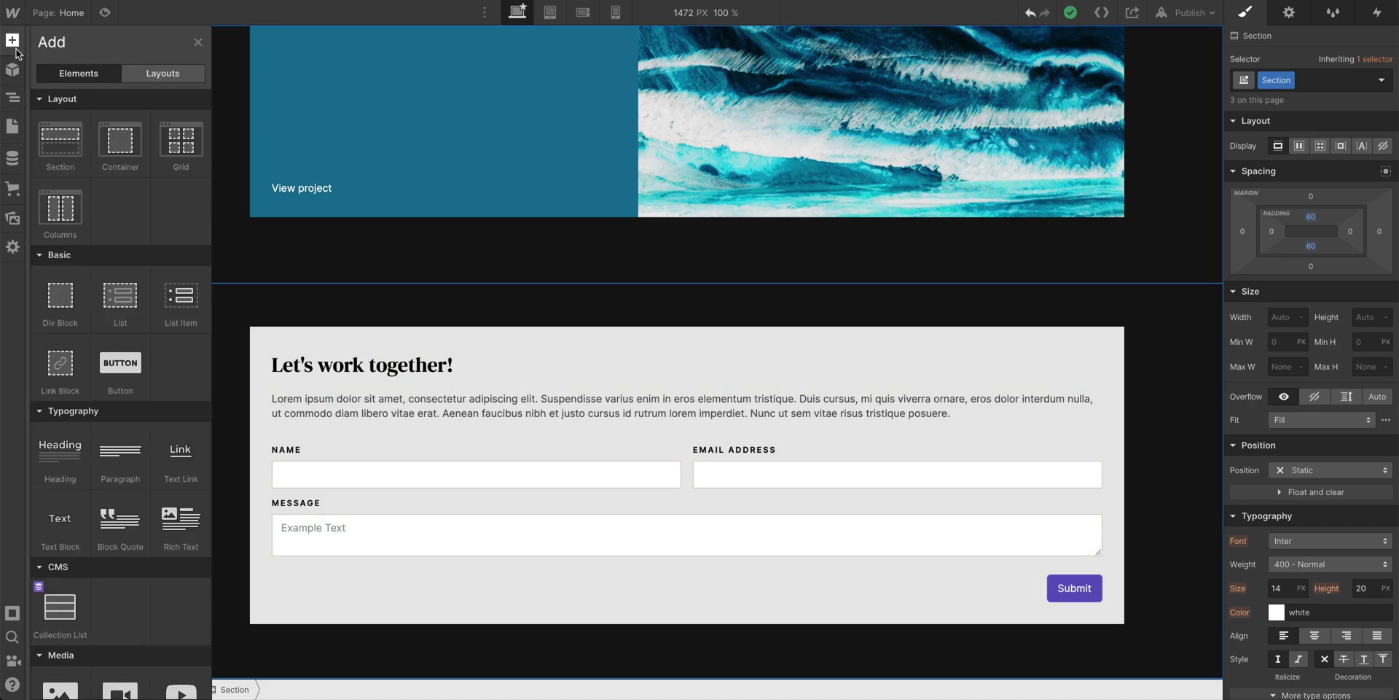
drag(45, 146, 81, 157)
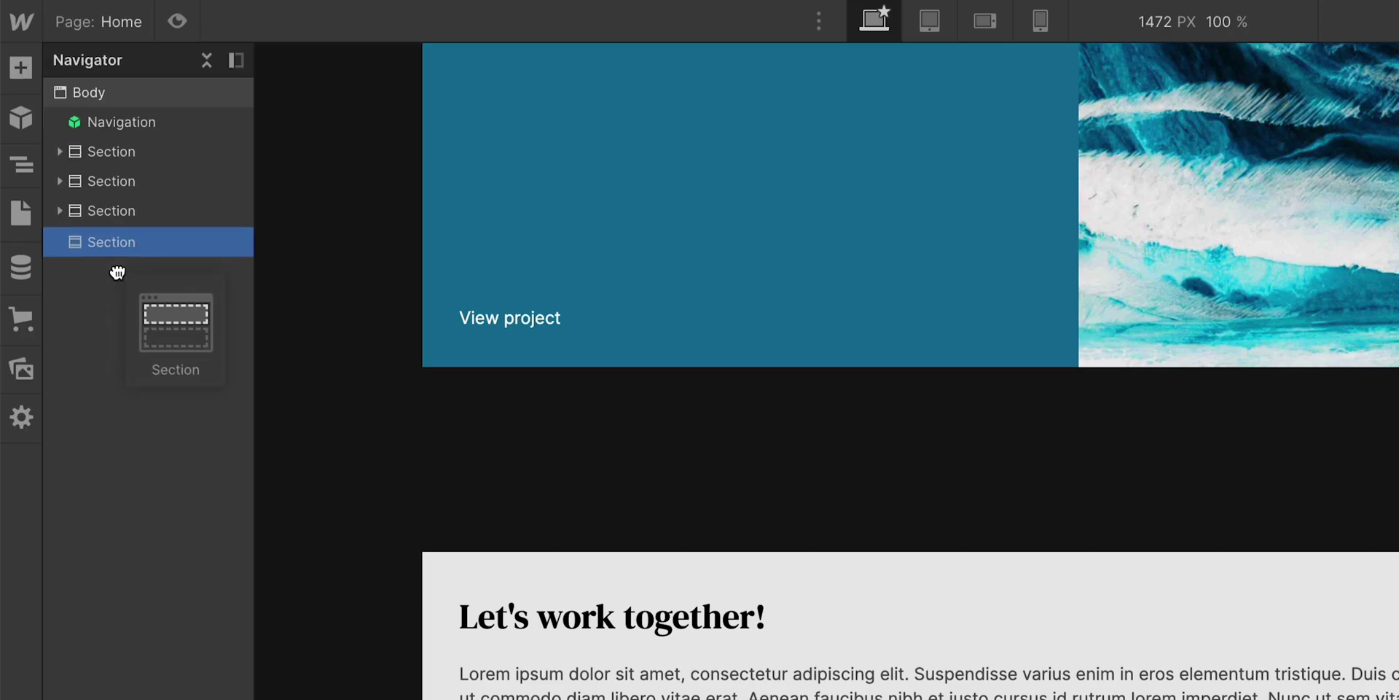
drag(137, 266, 138, 269)
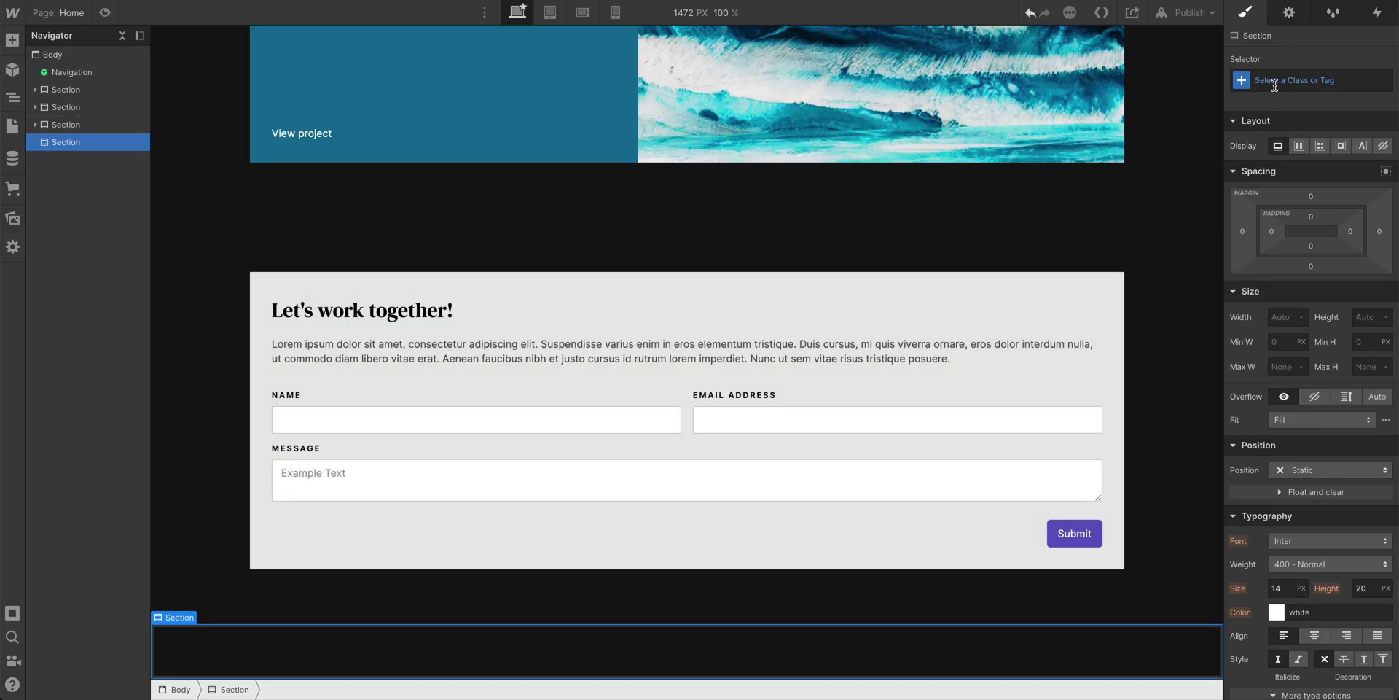
click(1275, 85)
text(sect)
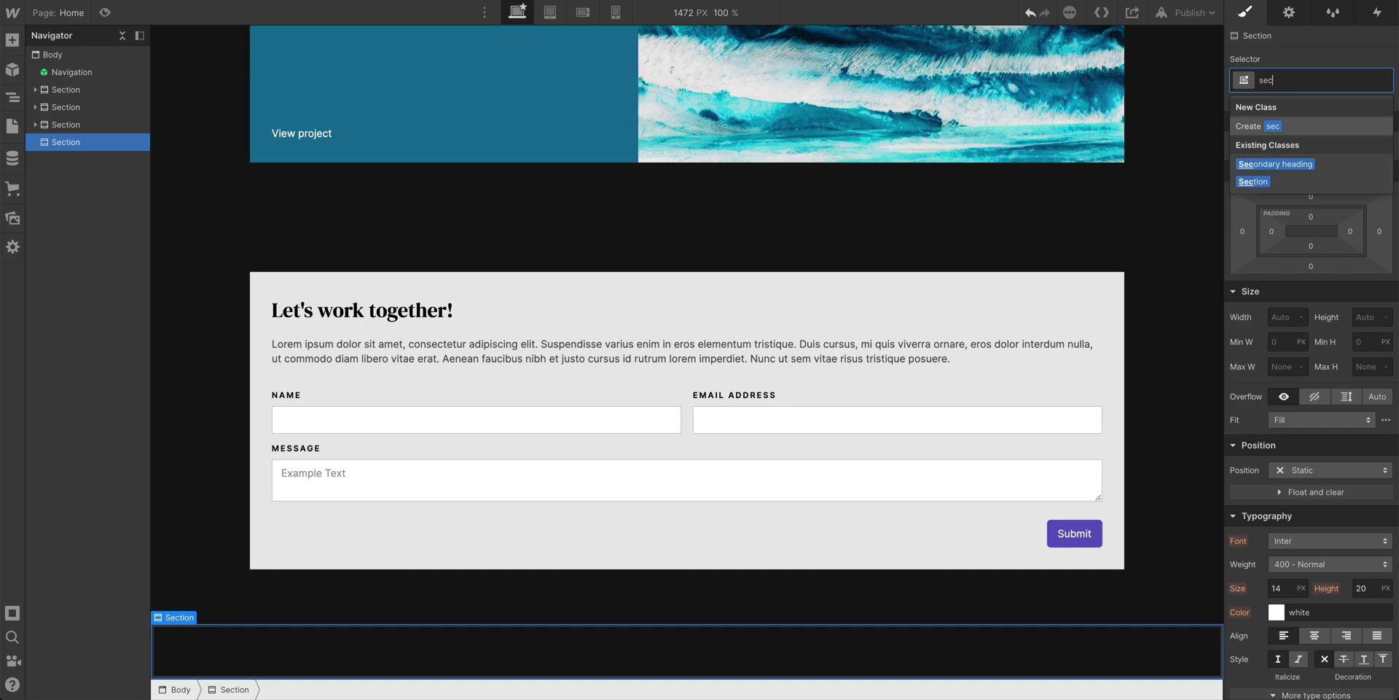
key(Return)
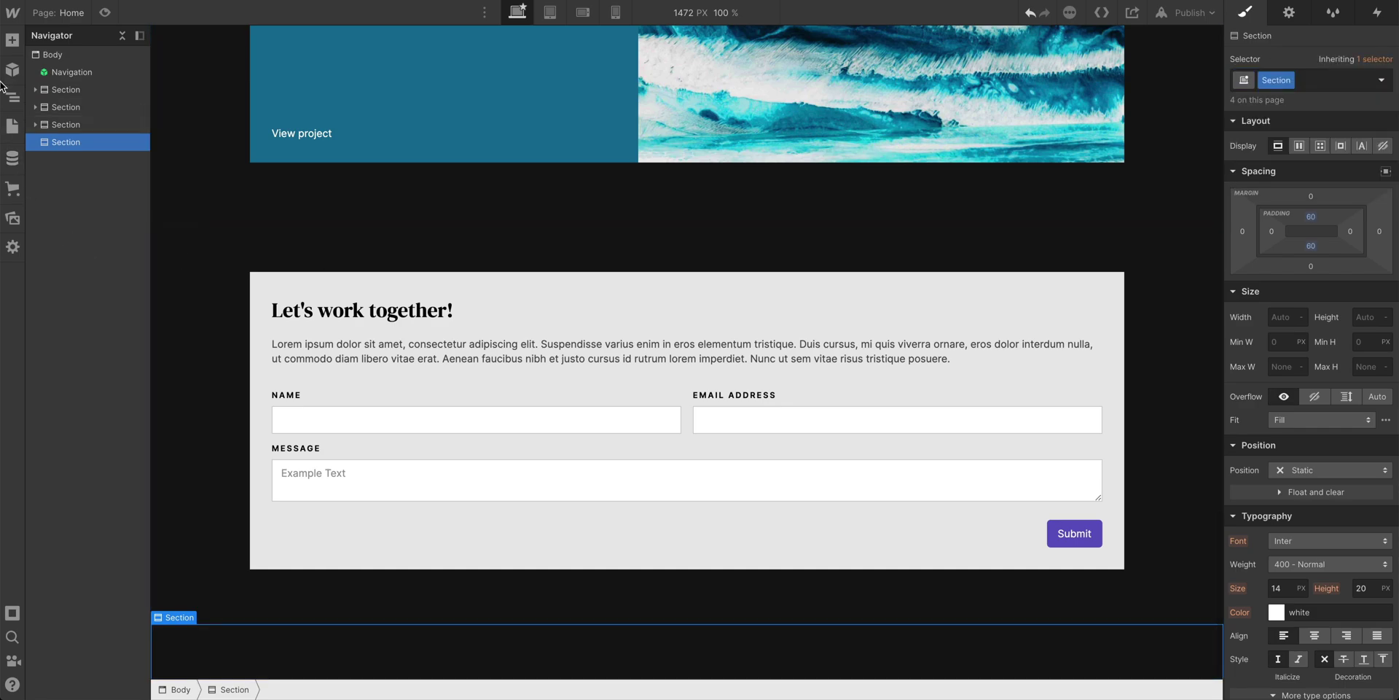
Step: Place a container inside the new section and apply the Container class
click(13, 41)
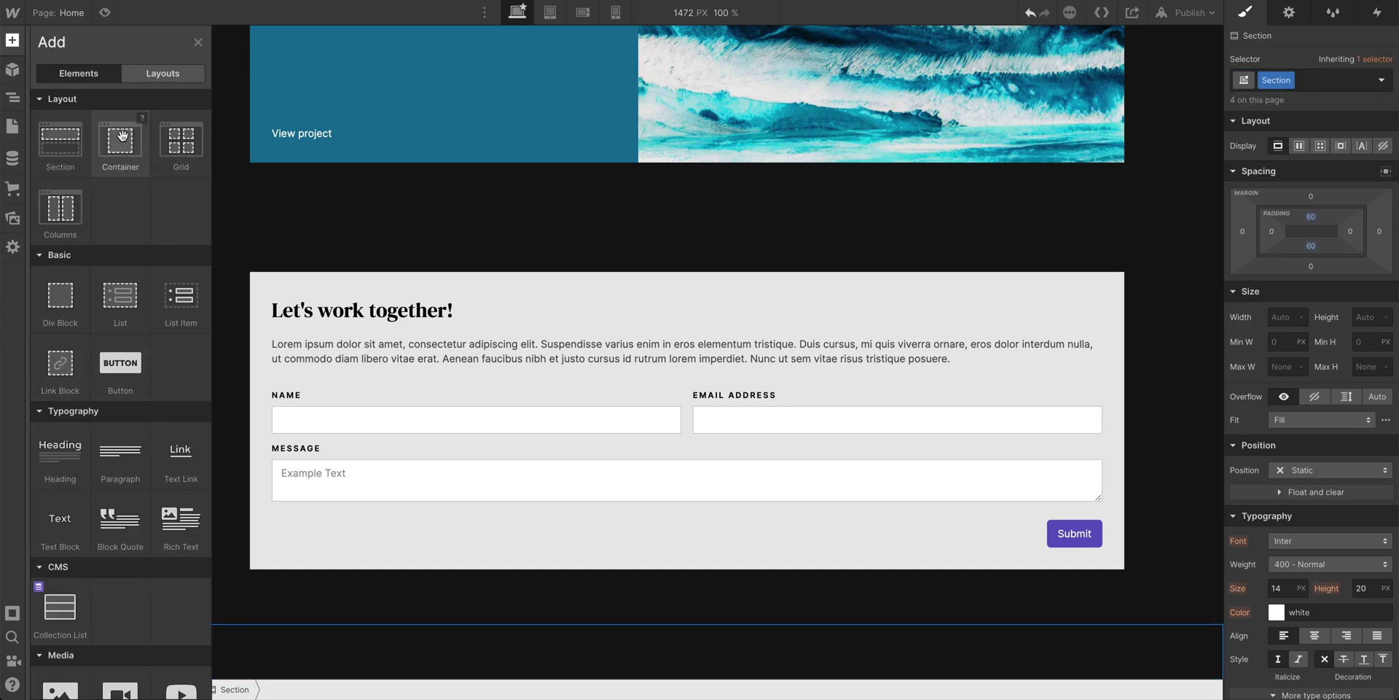
drag(119, 138, 282, 649)
click(1291, 72)
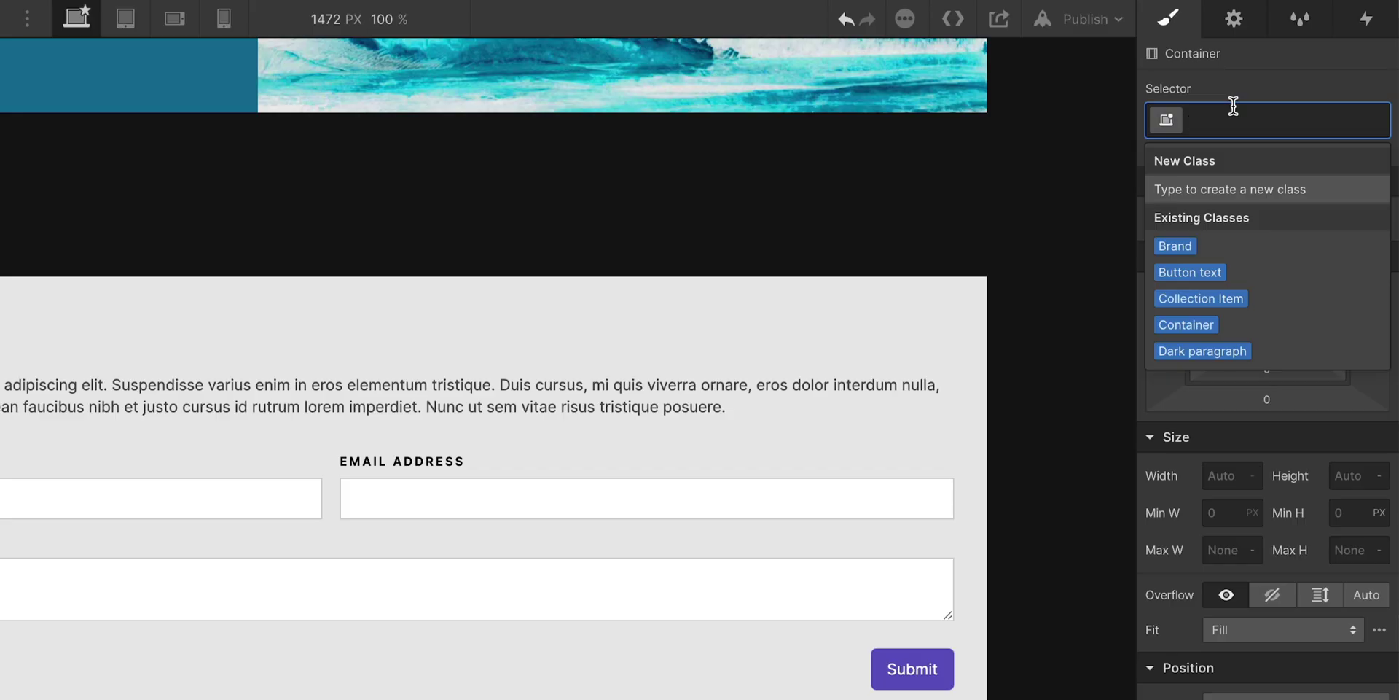
click(1186, 324)
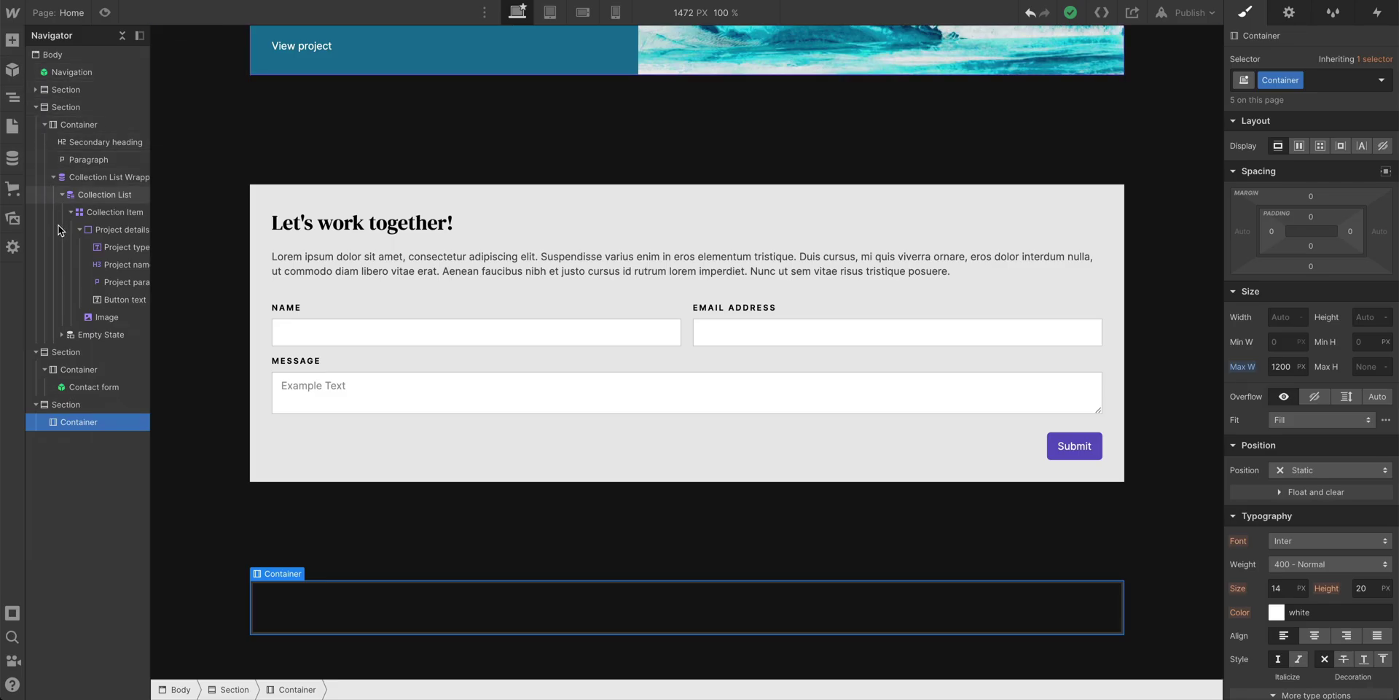
Step: Place Logo.svg from Assets into the empty bottom container
click(15, 216)
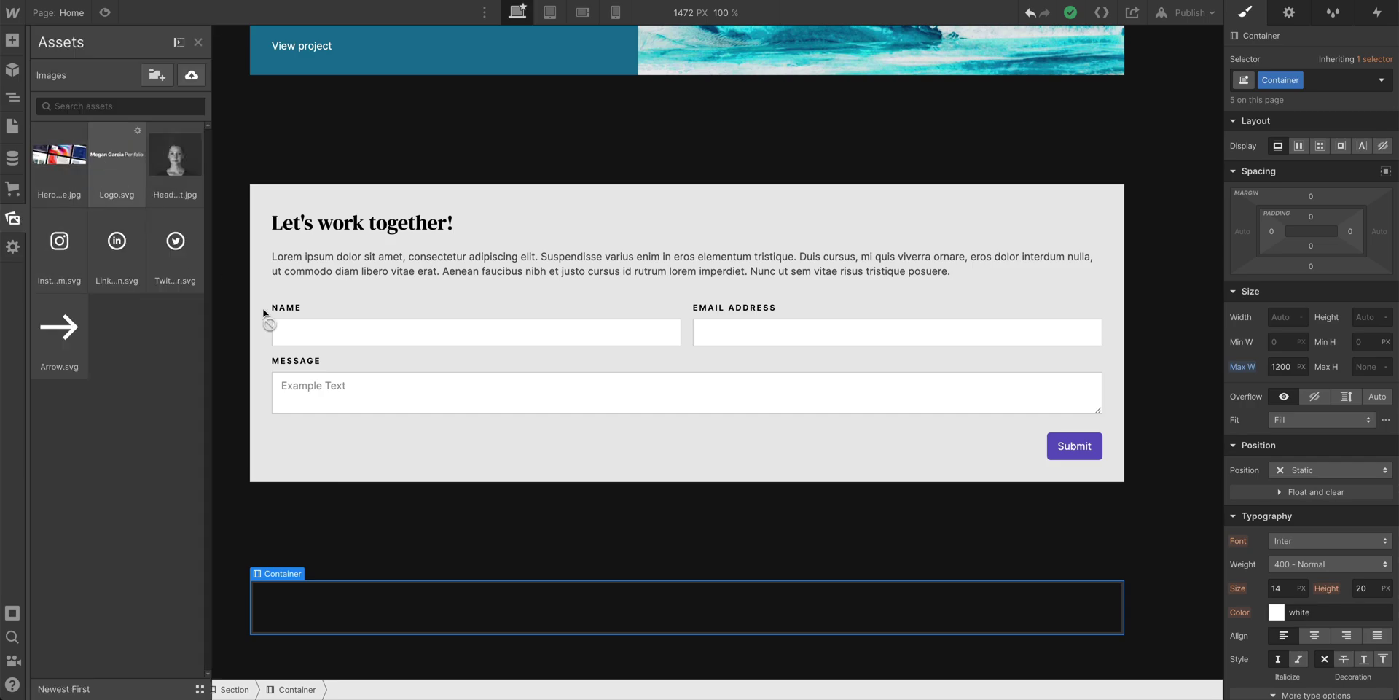
drag(264, 314, 488, 608)
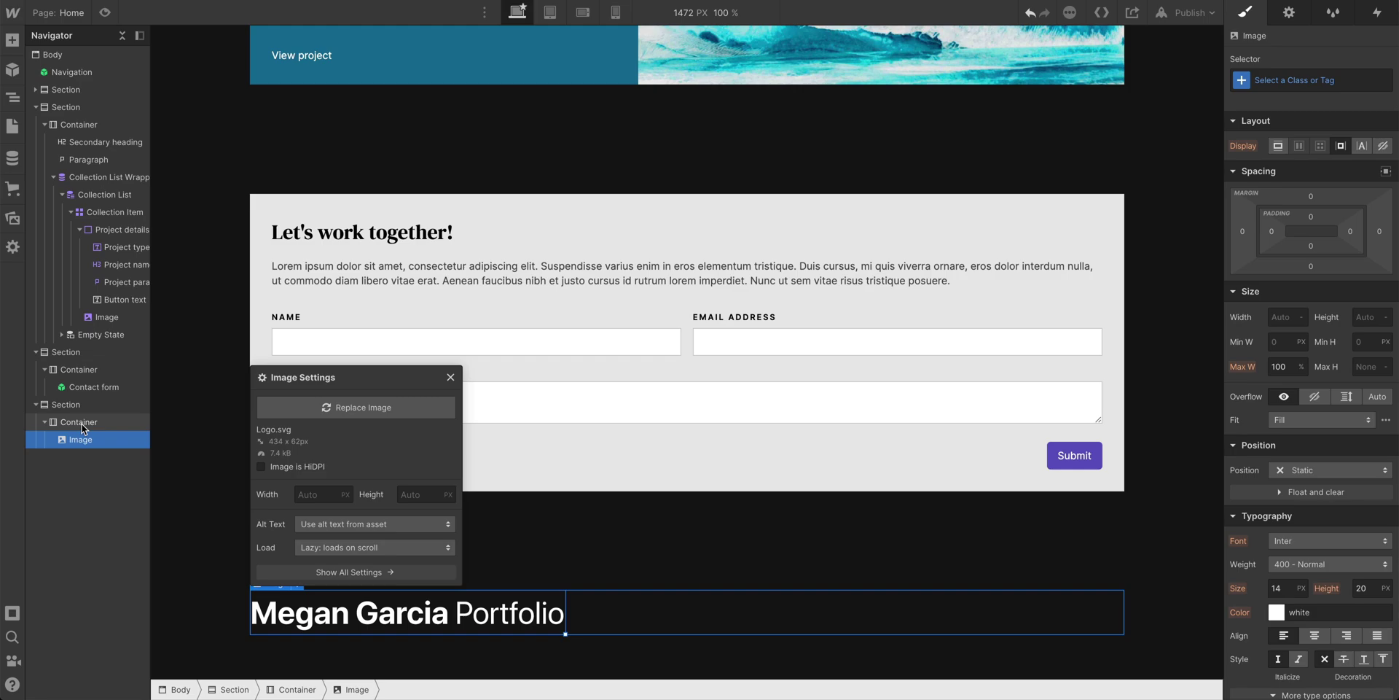
click(616, 612)
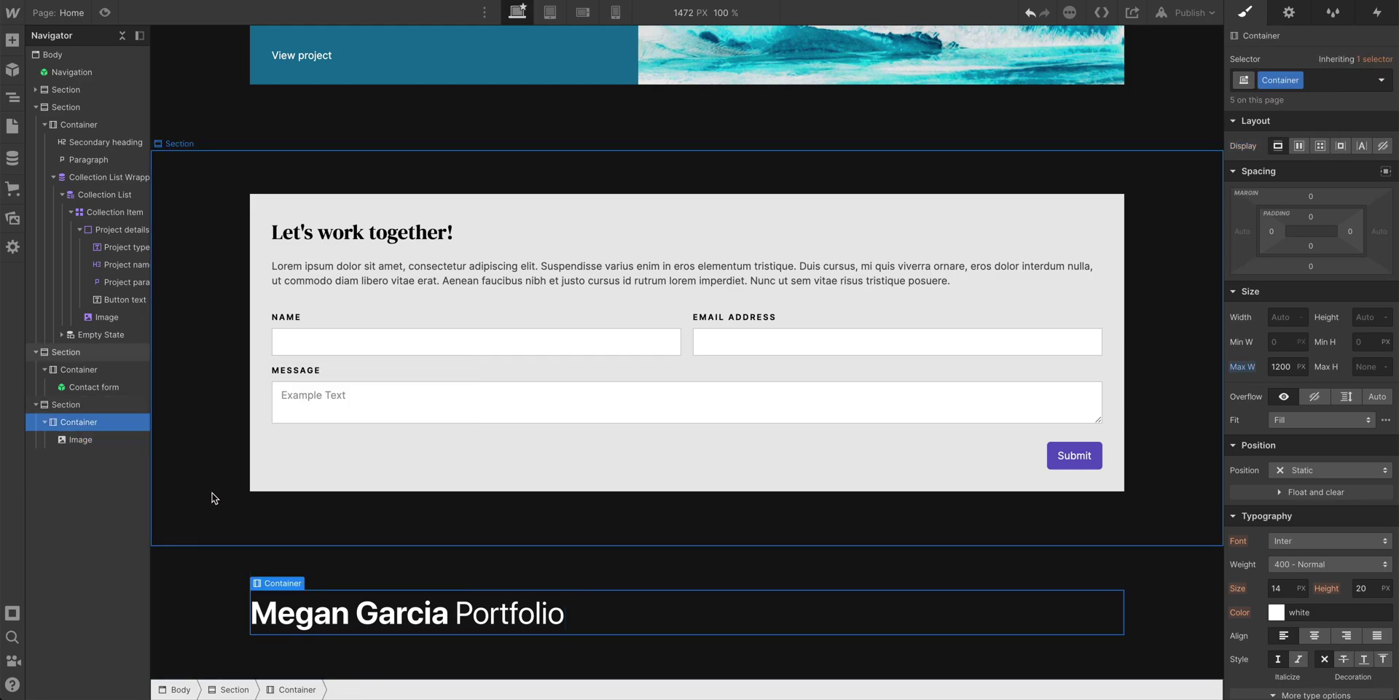
click(98, 439)
Step: Wrap the logo in a new 'Footer holder' div block and resize it to 252 × 36
click(11, 39)
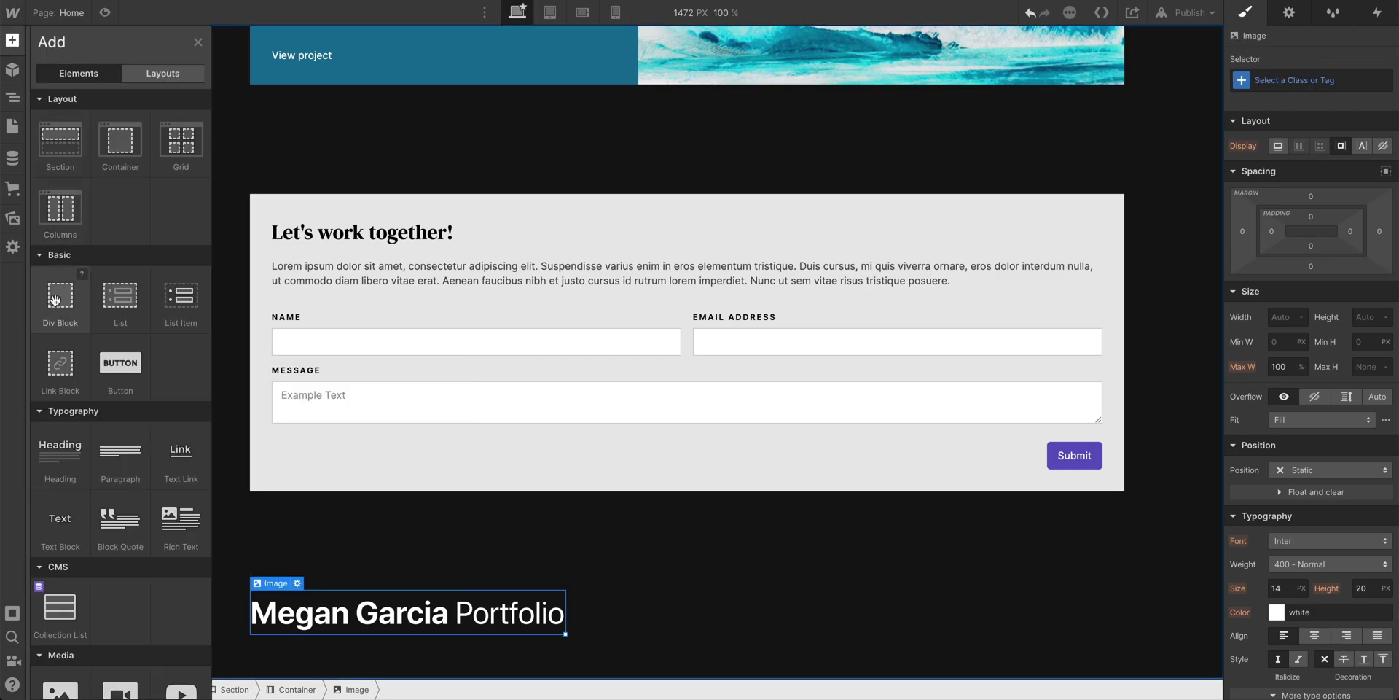
drag(55, 298, 101, 448)
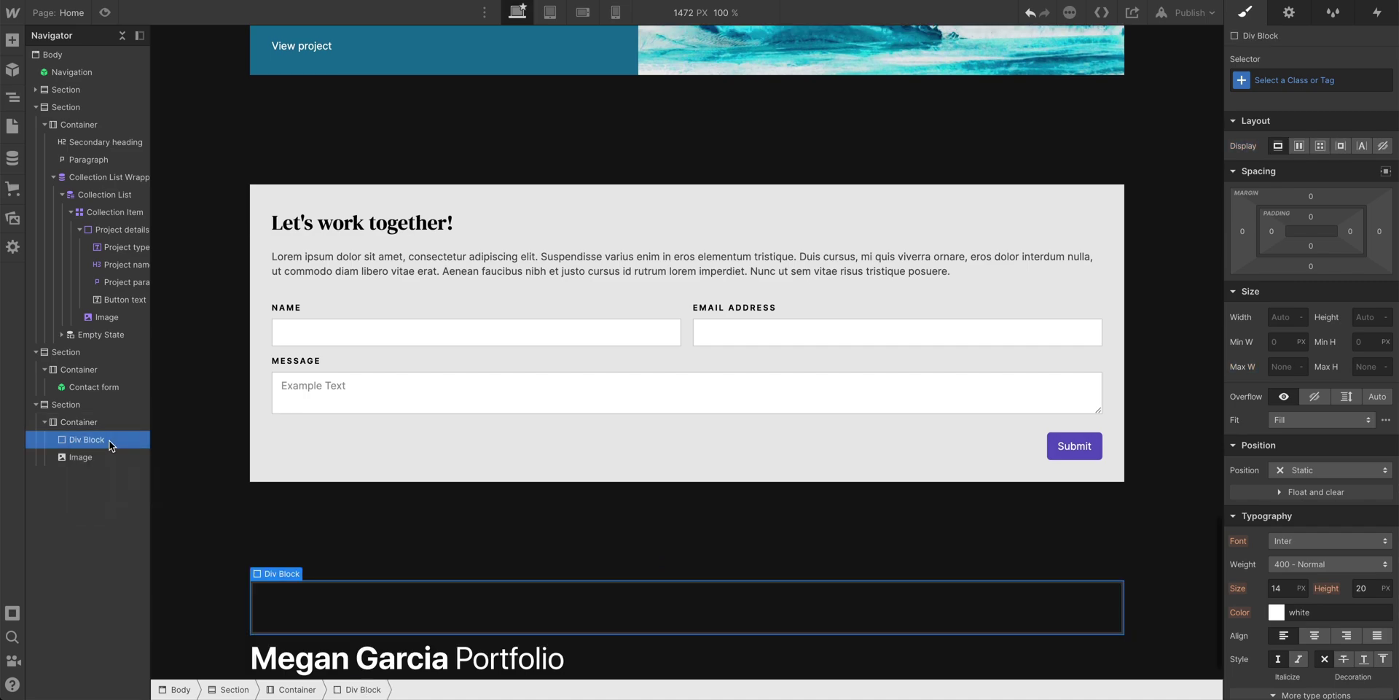
click(1275, 76)
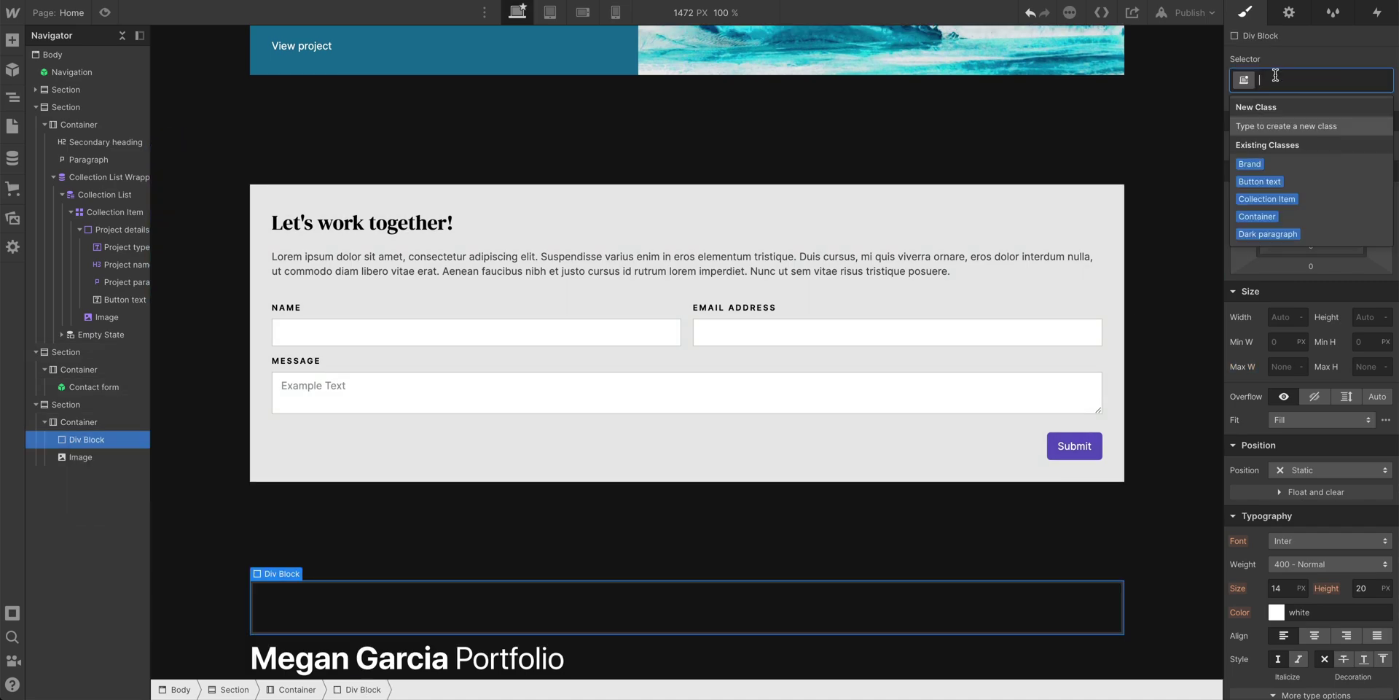
text(Footer holder)
key(Return)
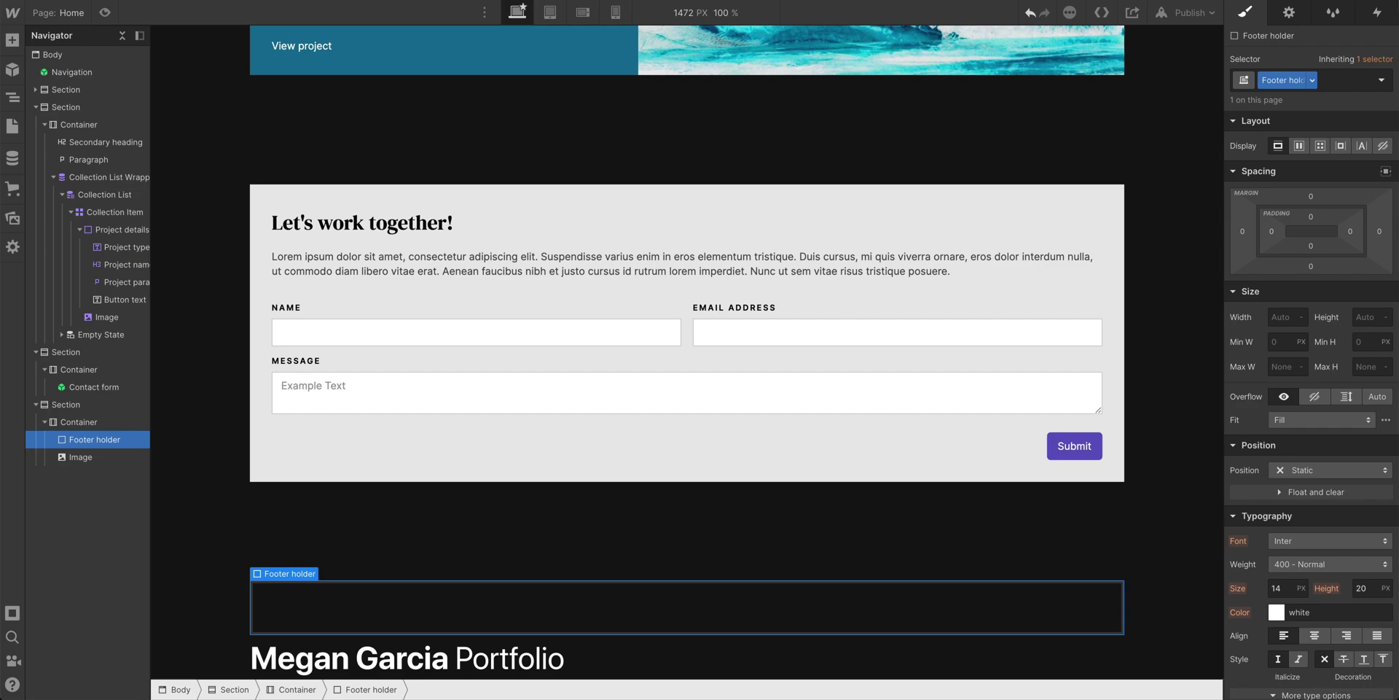
drag(454, 660, 478, 620)
drag(561, 634, 441, 631)
Step: Make Footer holder a vertical flex layout with centered alignment
click(440, 631)
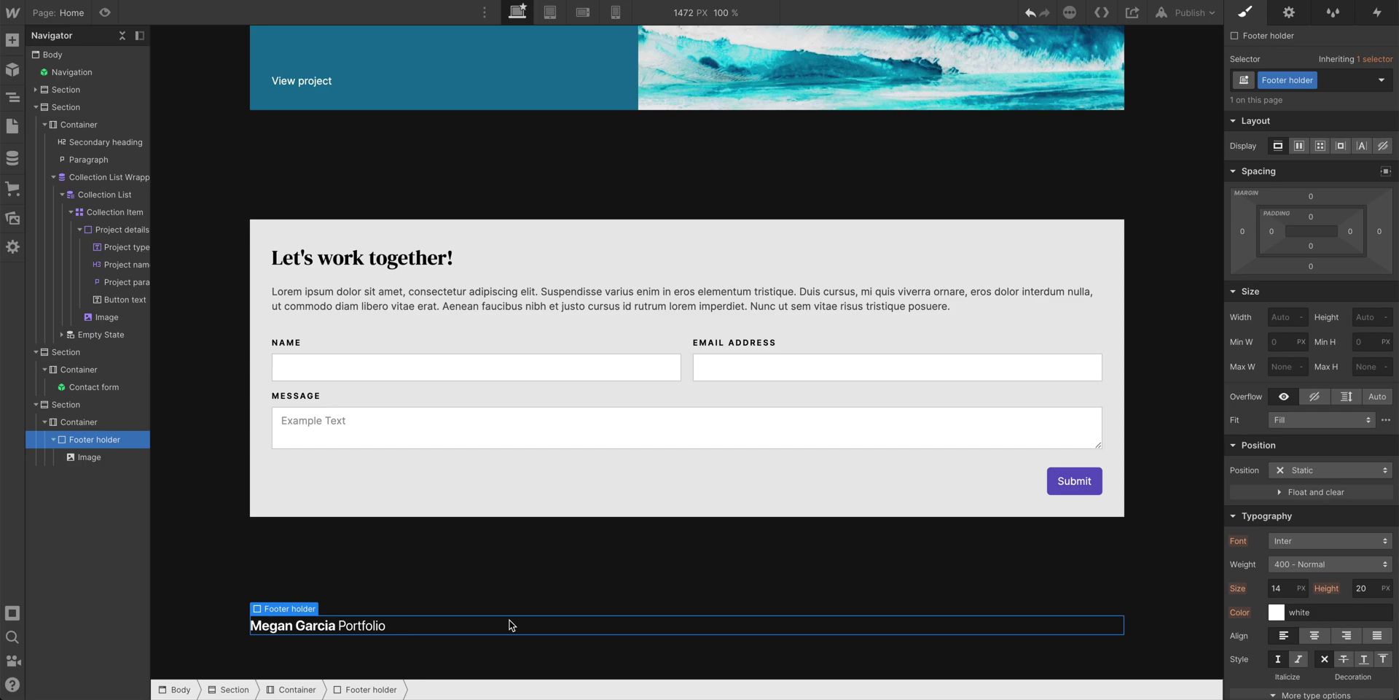
click(1300, 146)
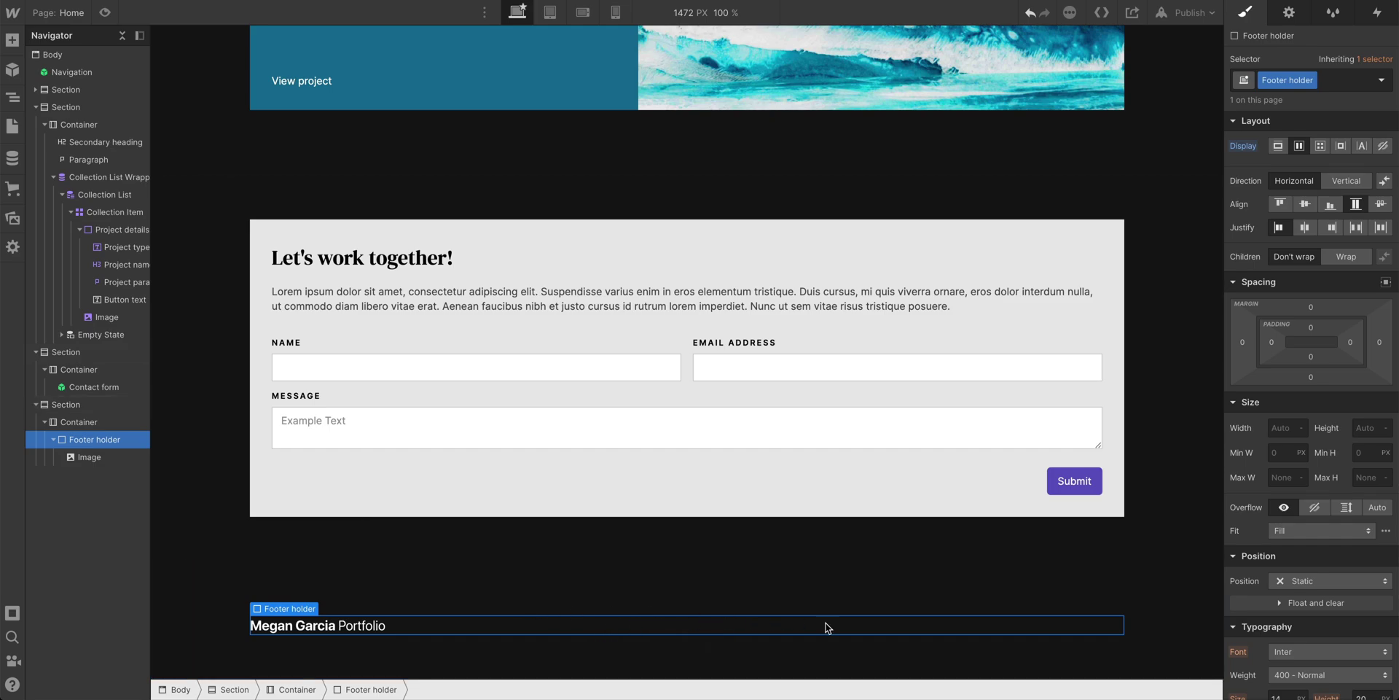
click(1328, 187)
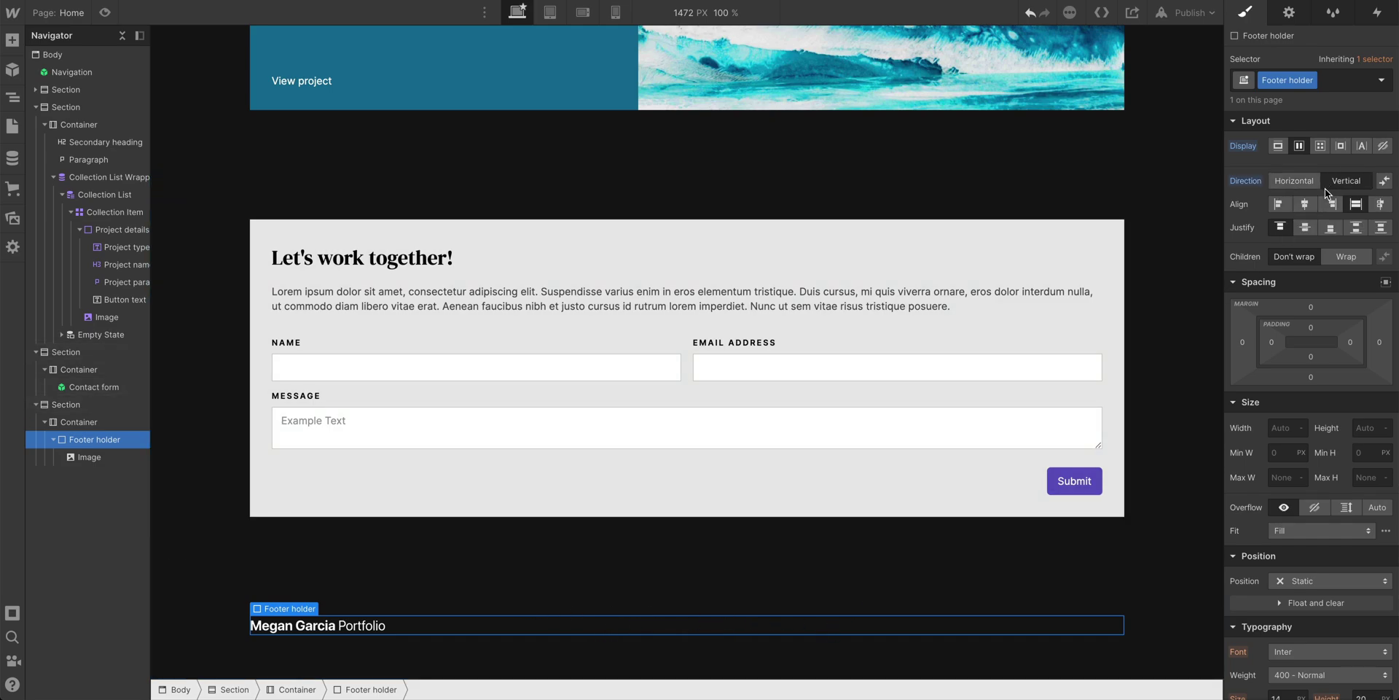
click(1304, 206)
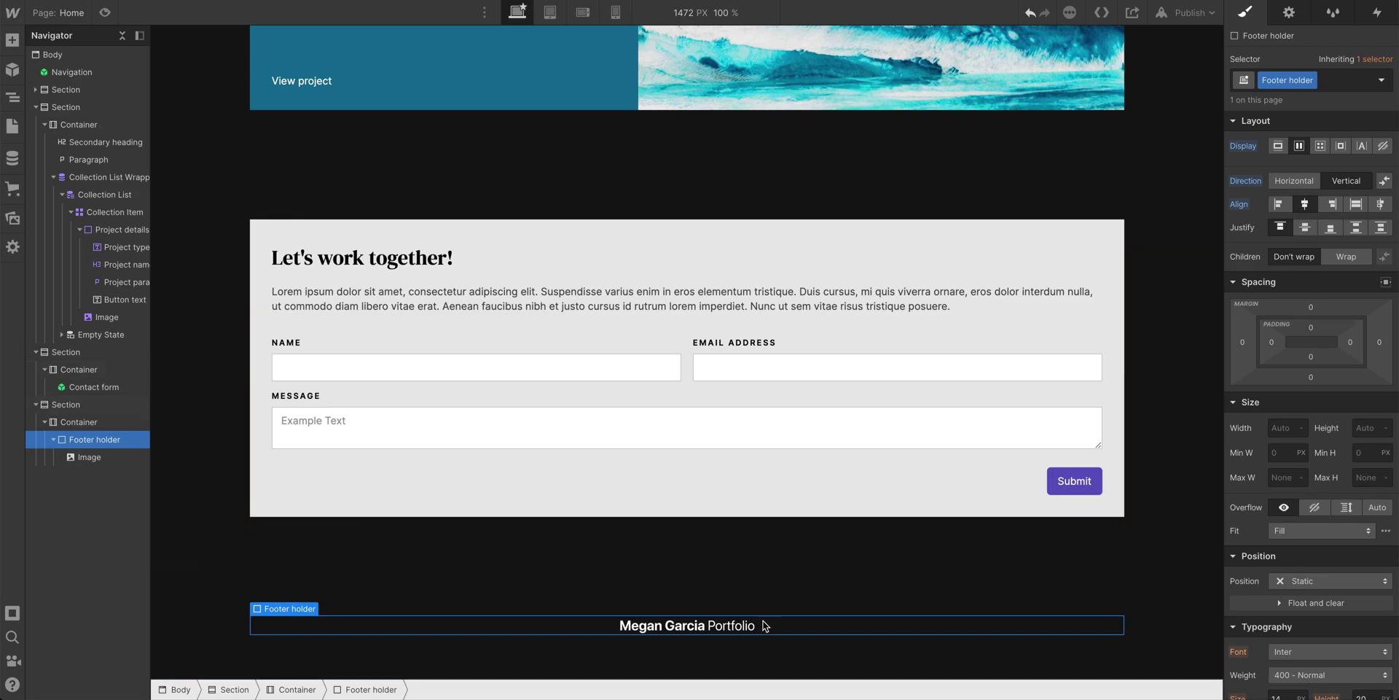
Step: Add a paragraph to Footer holder and give the logo a 13 px bottom margin
click(13, 40)
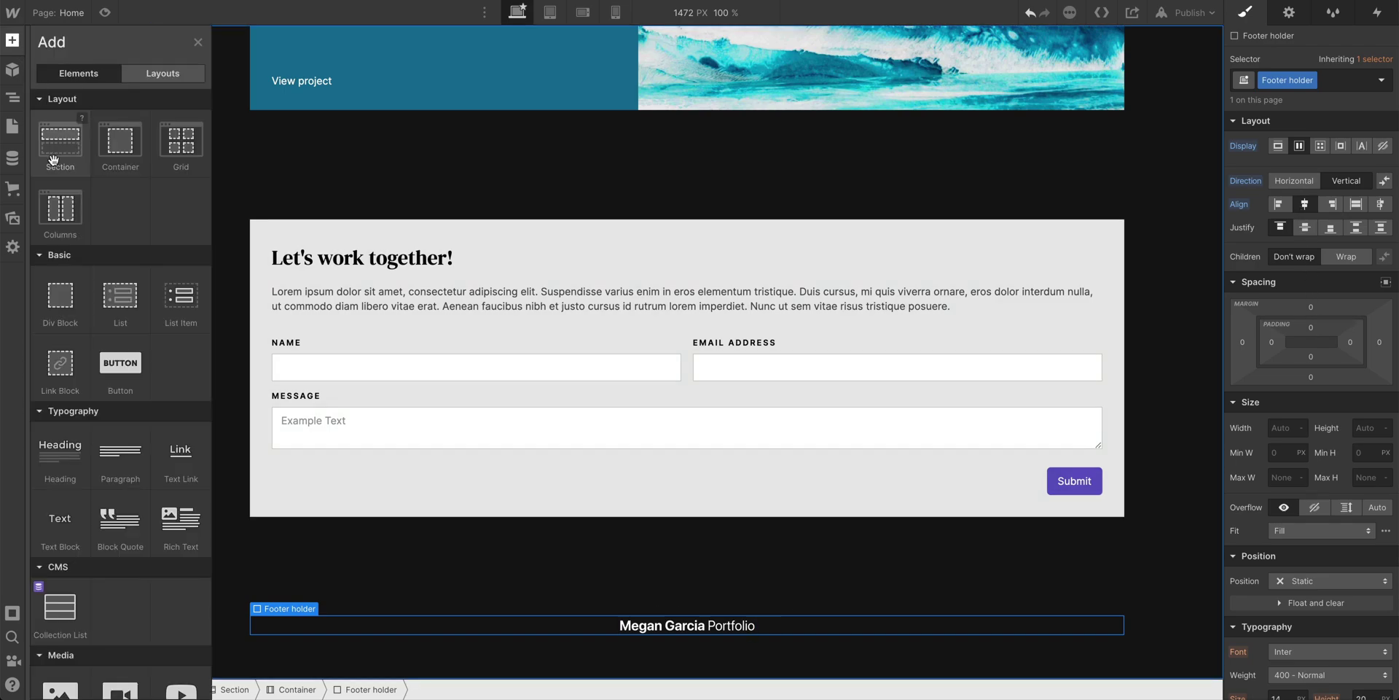
drag(120, 455, 699, 625)
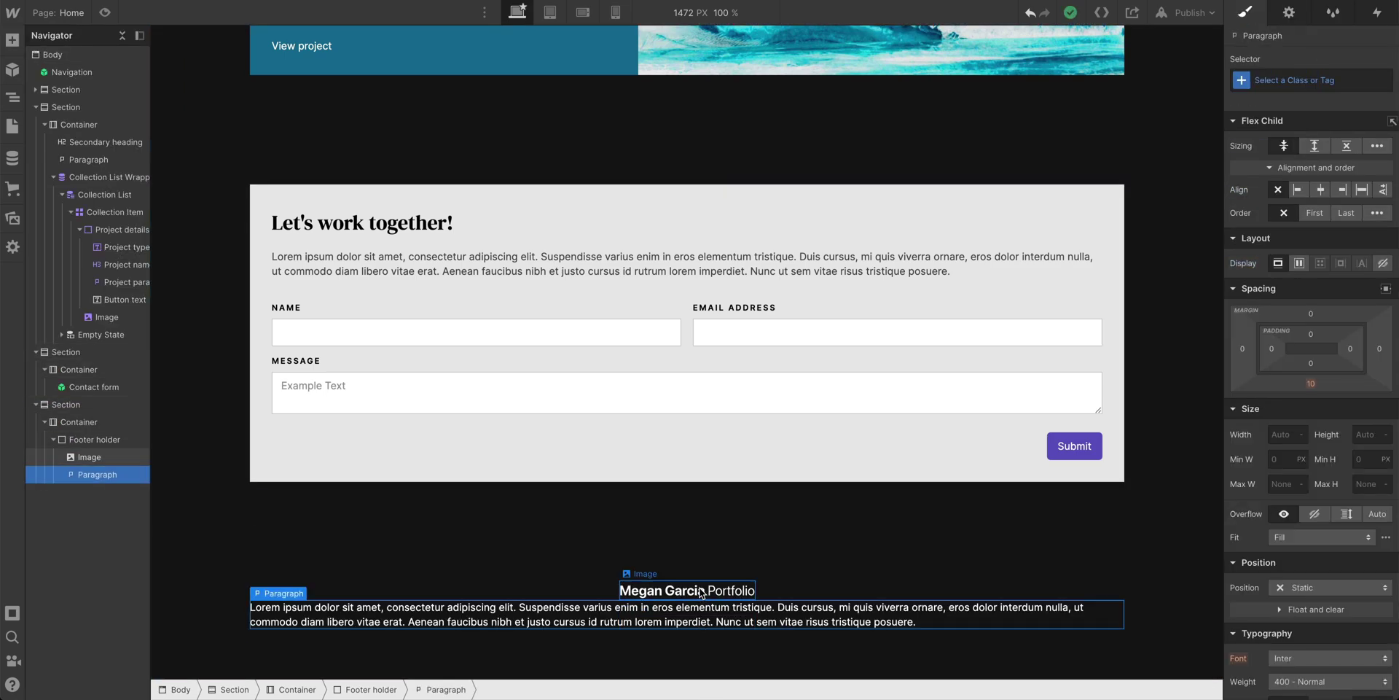
click(701, 593)
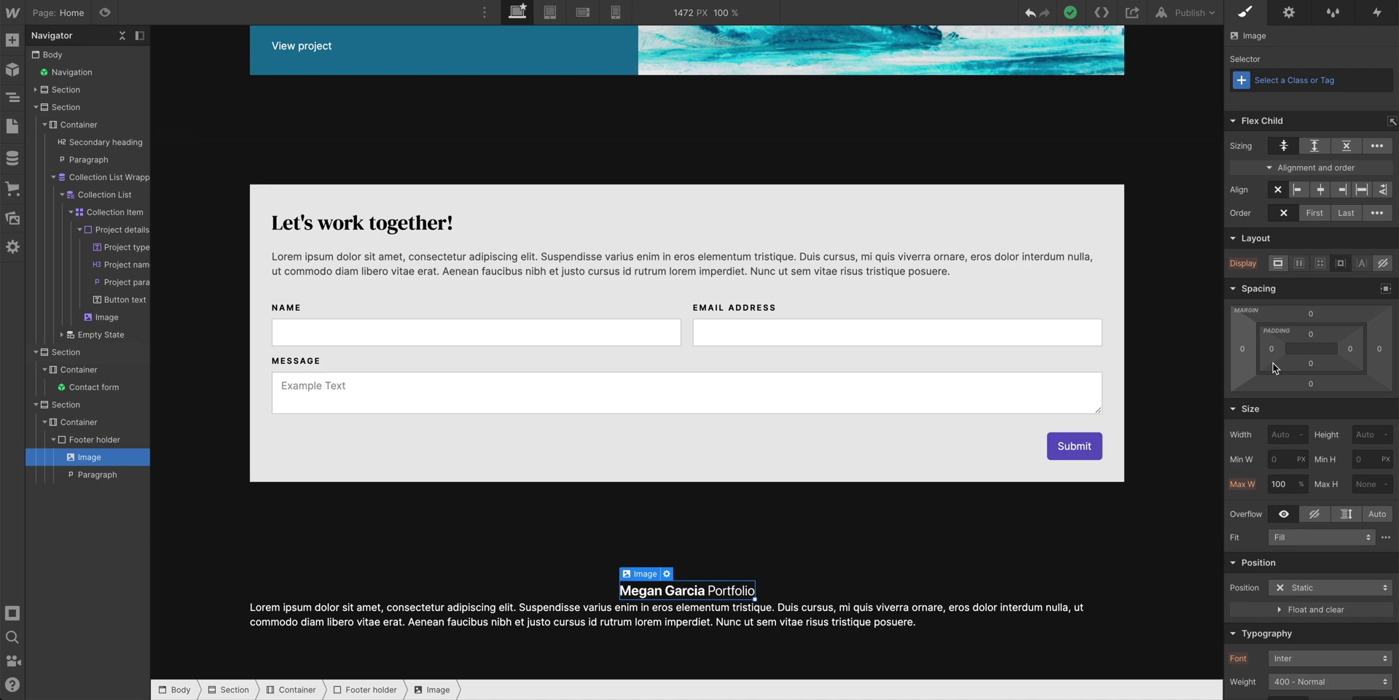
drag(1294, 379, 1292, 400)
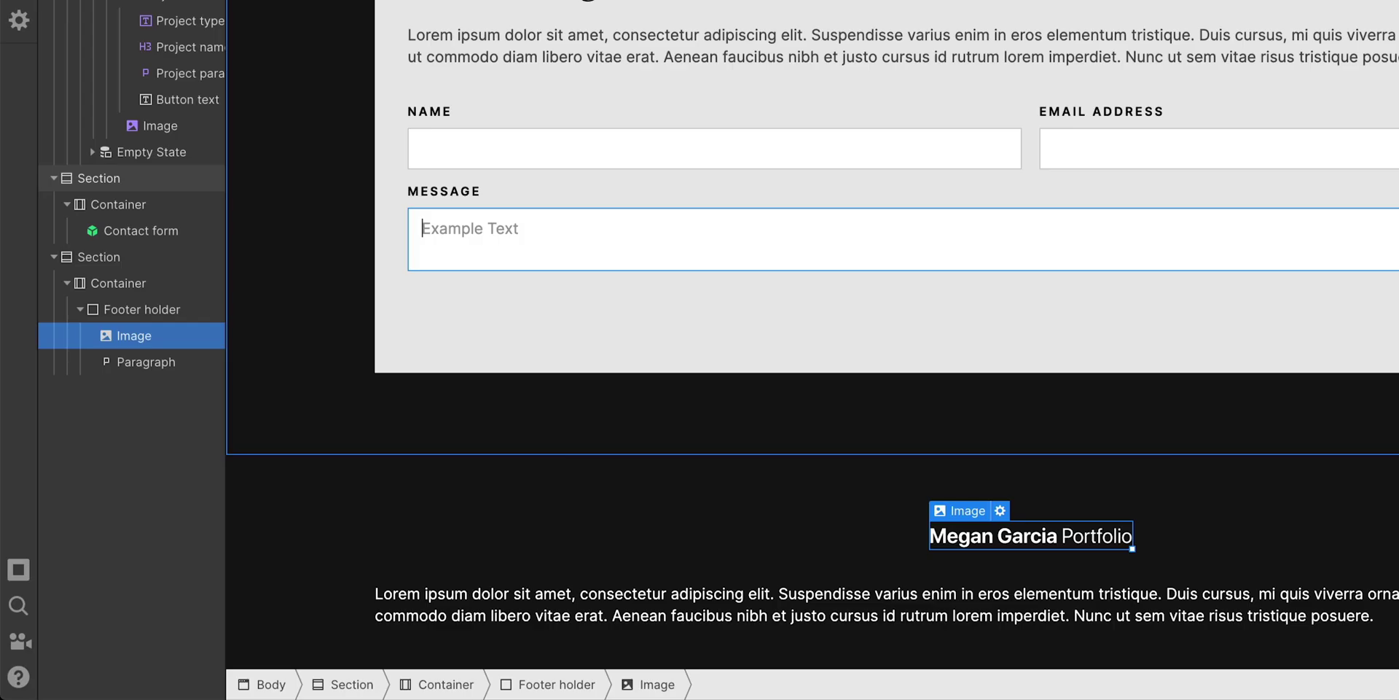
Step: Try a 50% width on Footer holder, undo it, and add equal side padding
click(150, 311)
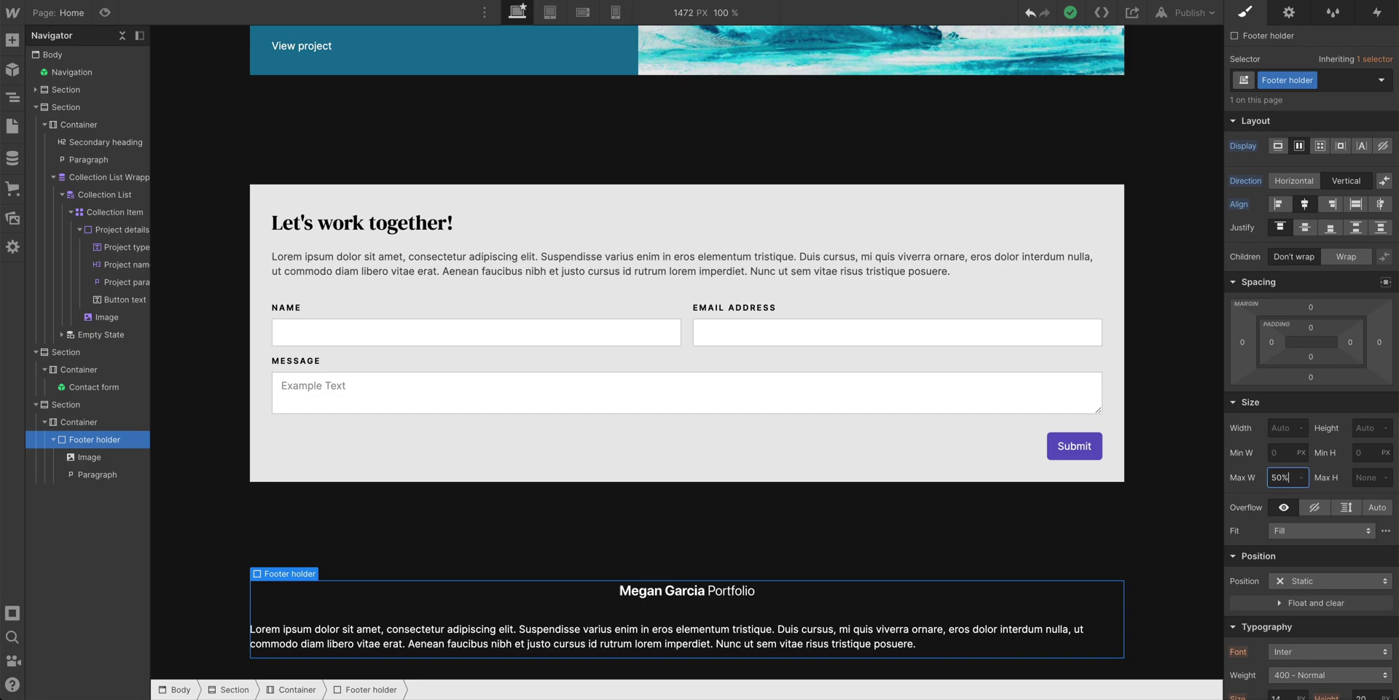
key(Return)
scroll(826, 577, down, 1)
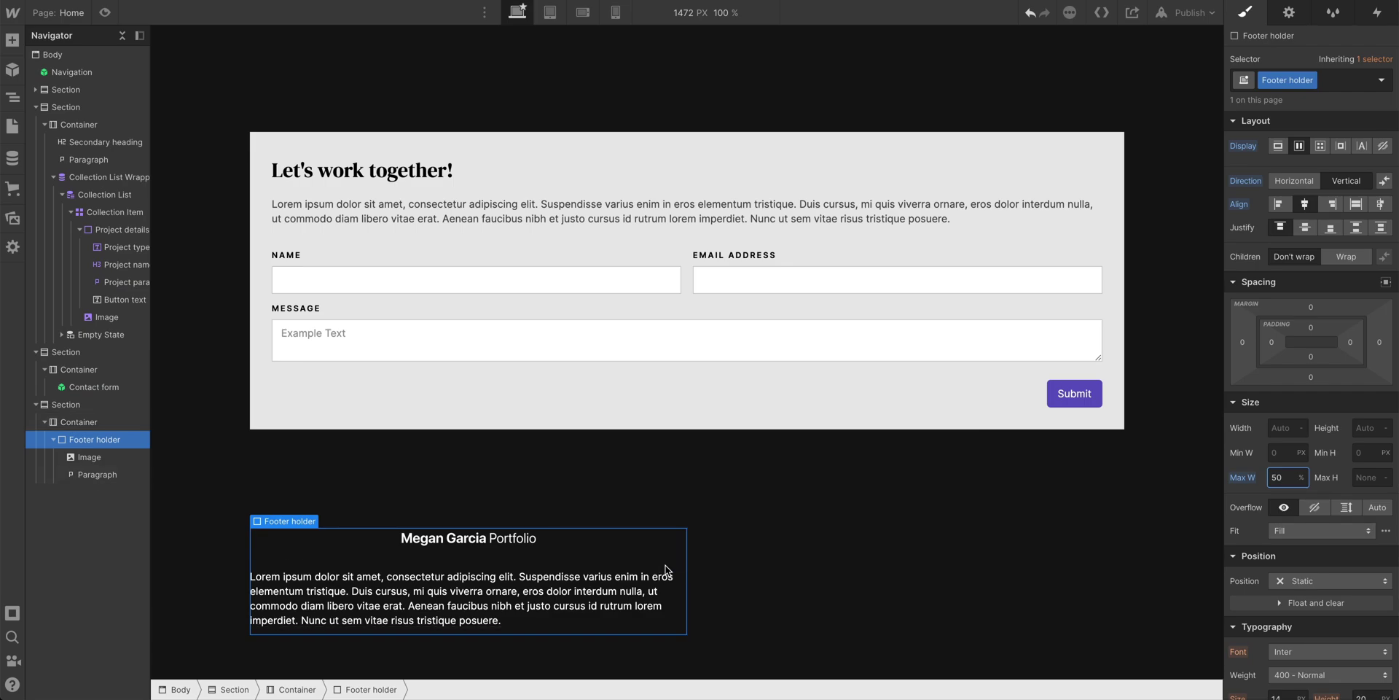
key(ctrl+z)
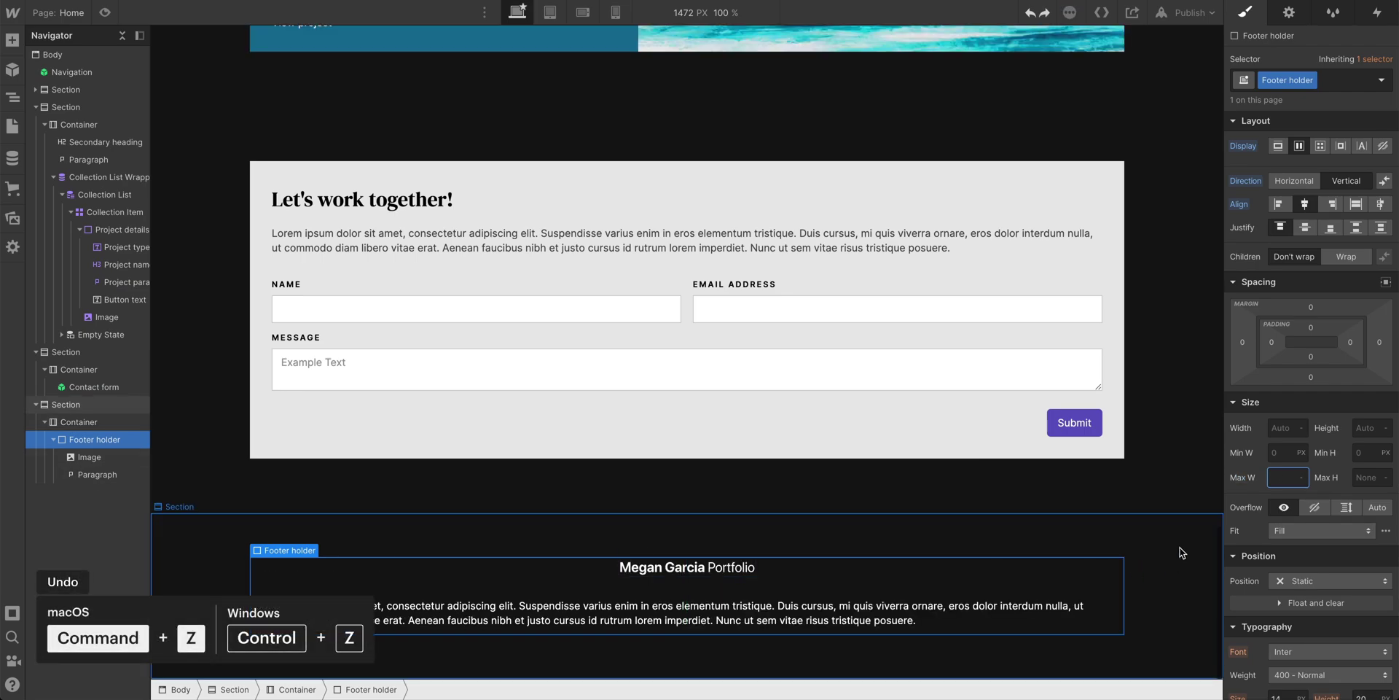
drag(1267, 335, 1267, 346)
Step: Center the paragraph text and cap its maximum width at 600 px
click(688, 567)
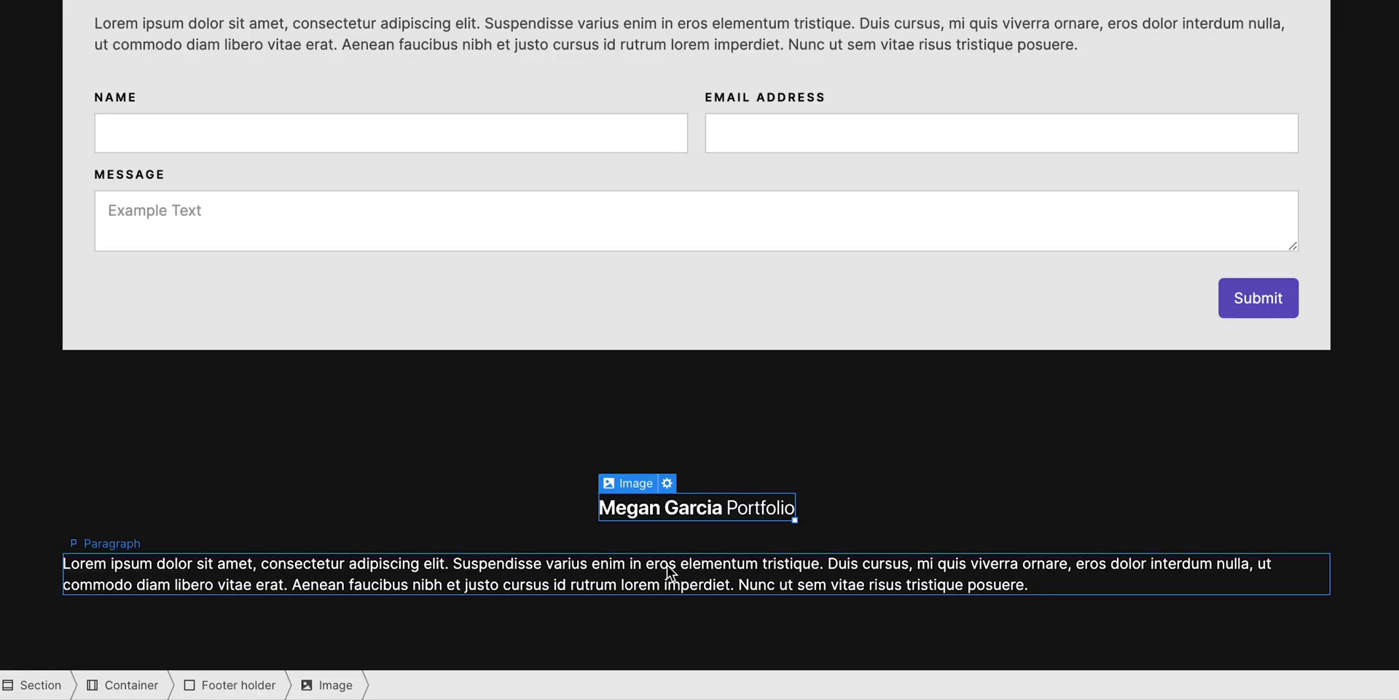
click(868, 583)
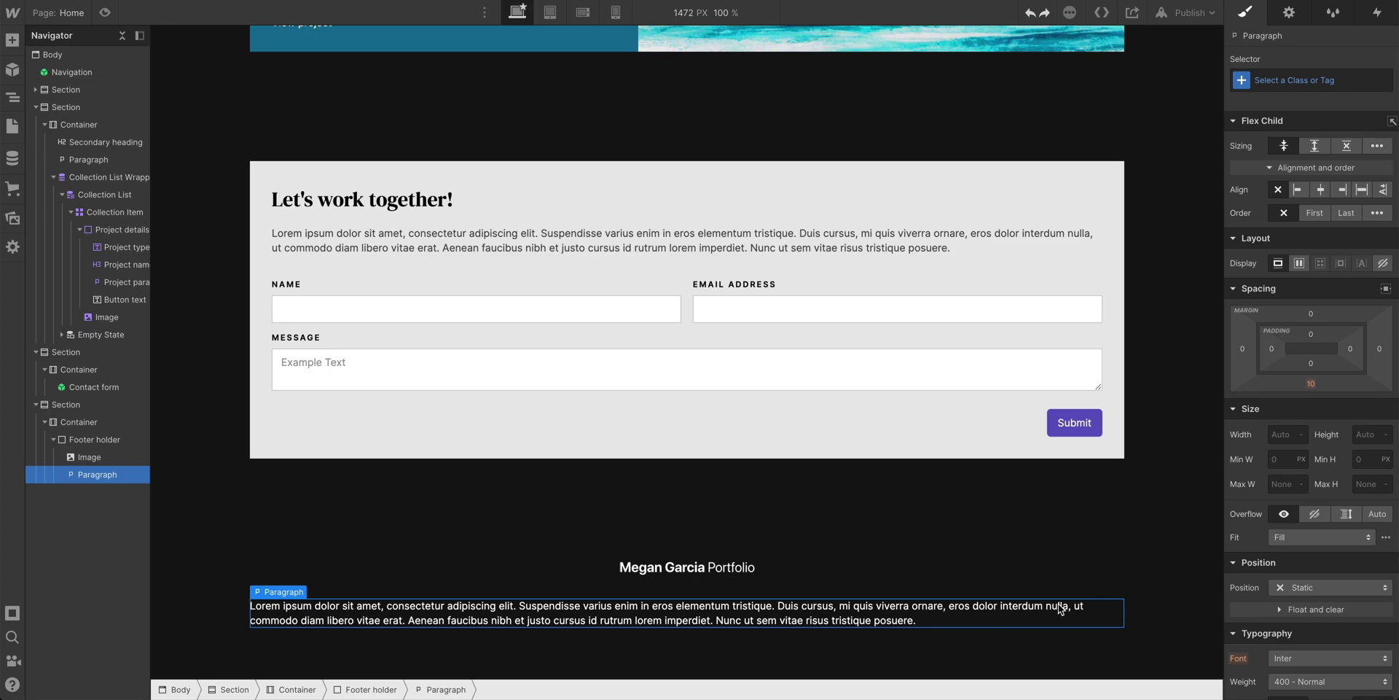
scroll(1309, 500, down, 5)
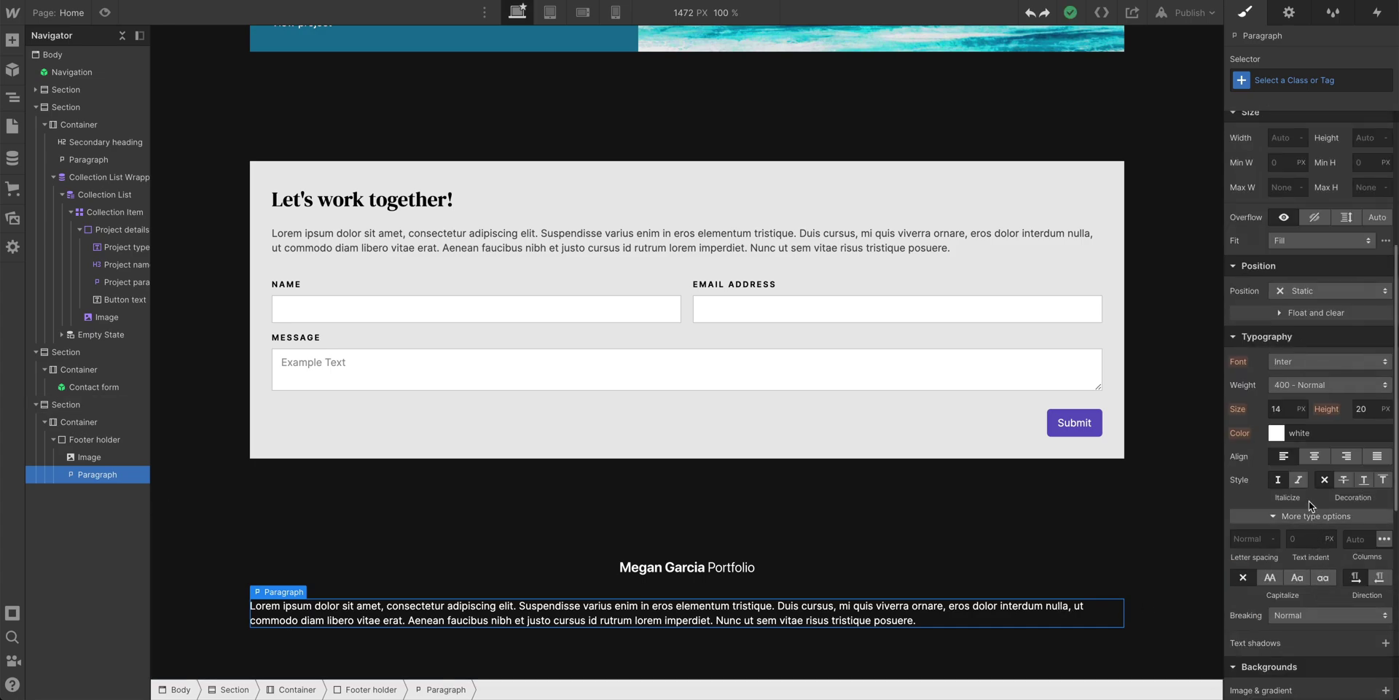
click(1316, 457)
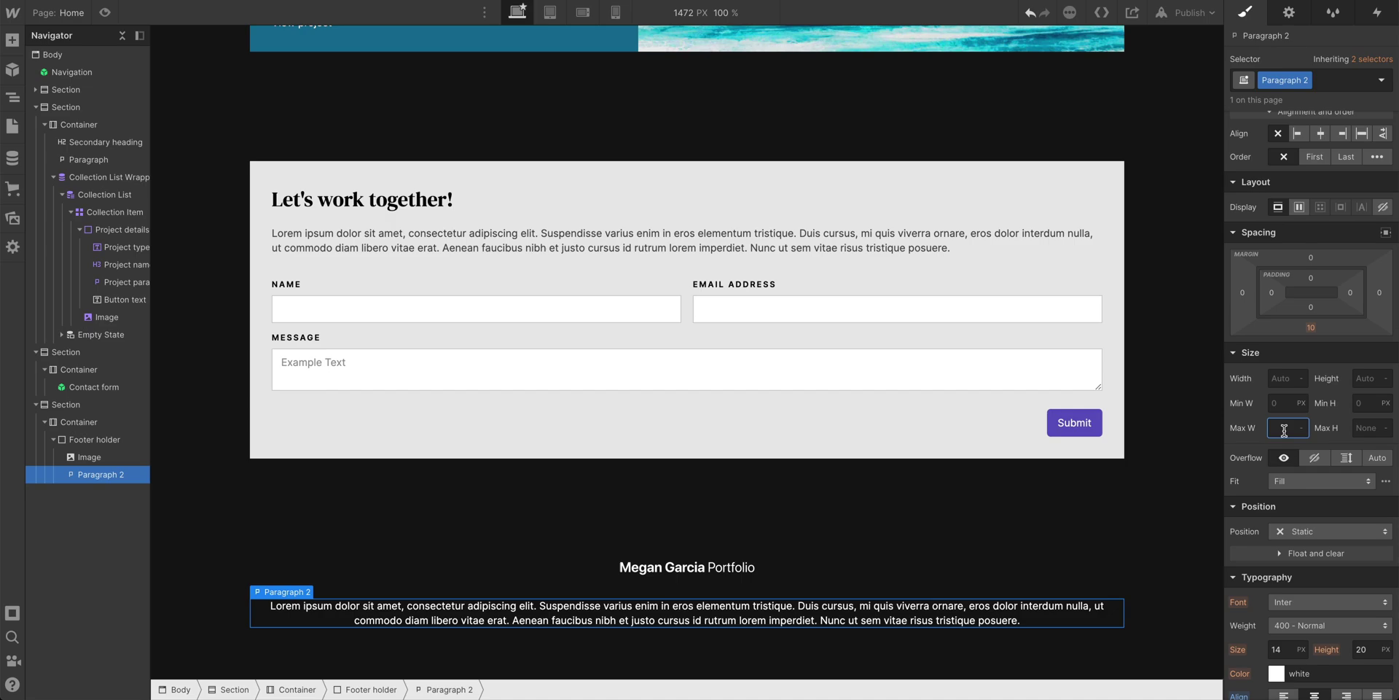
text(600)
key(Return)
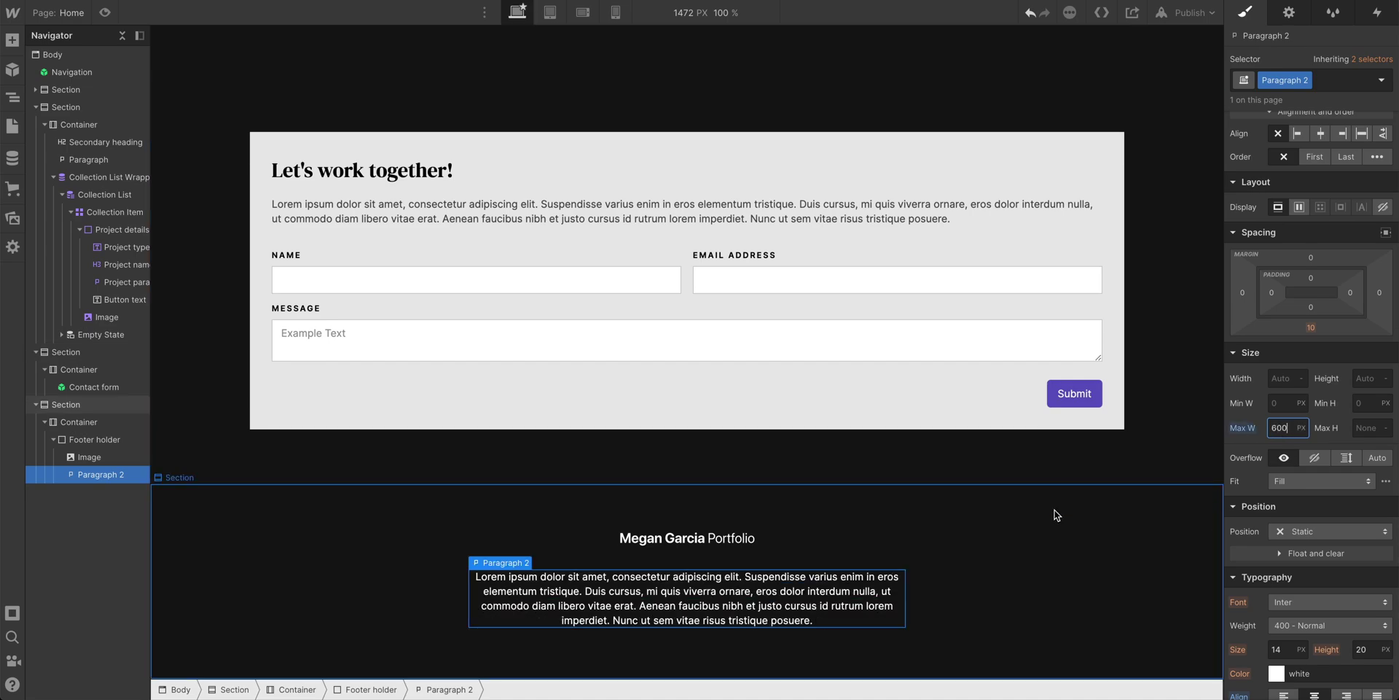
Step: Trim the paragraph text so it ends at 'nulla.'
click(1015, 587)
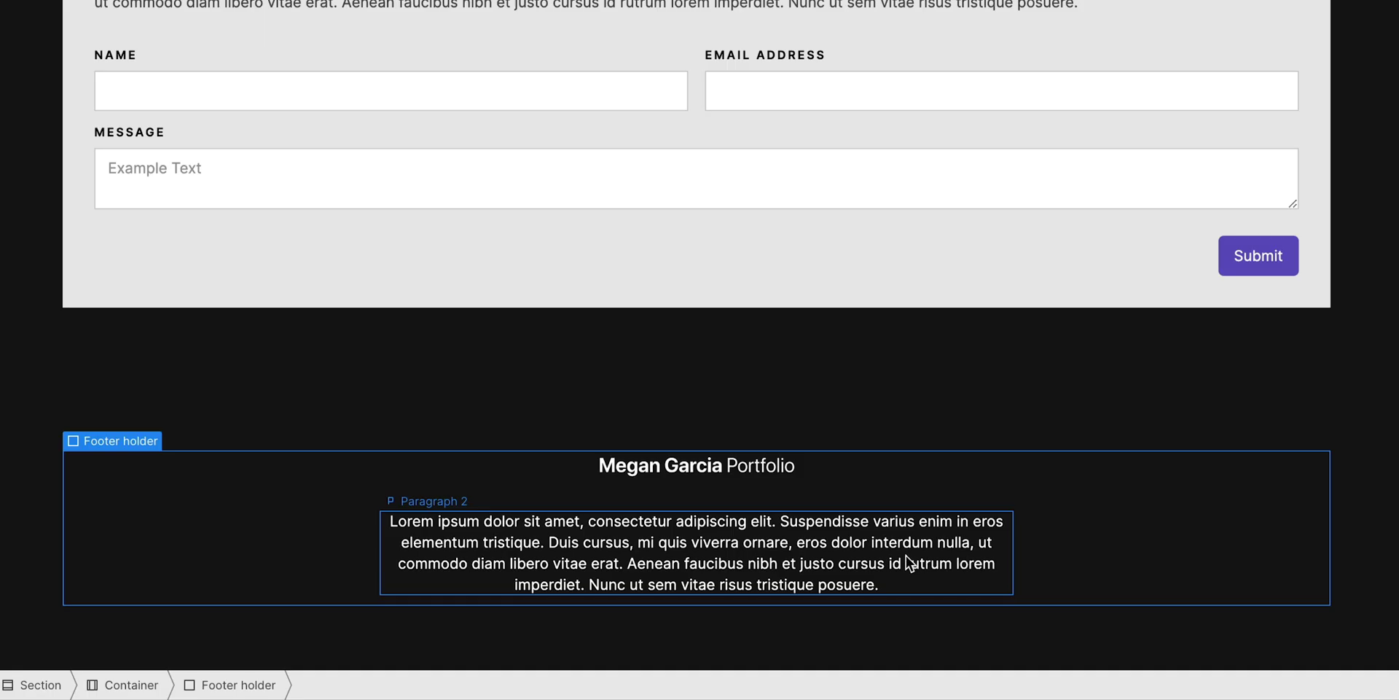
double_click(906, 555)
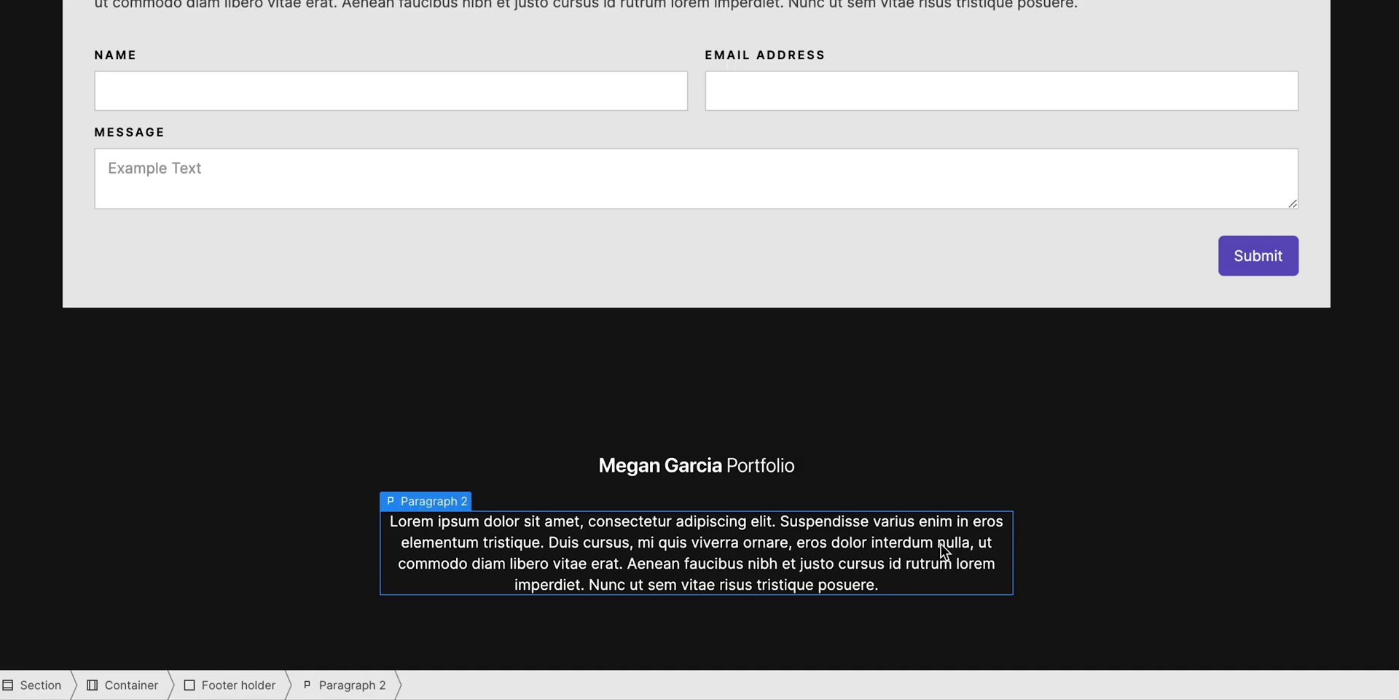
drag(966, 541, 982, 581)
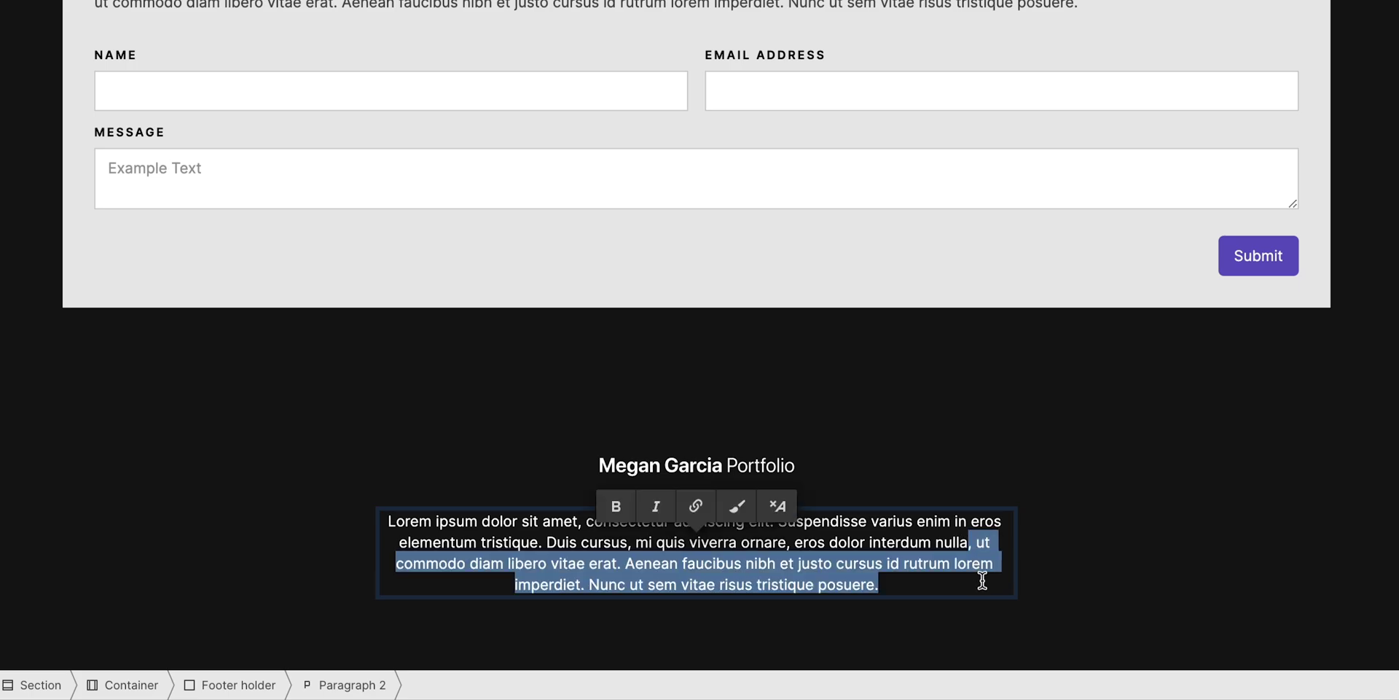
key(BackSpace)
click(1042, 580)
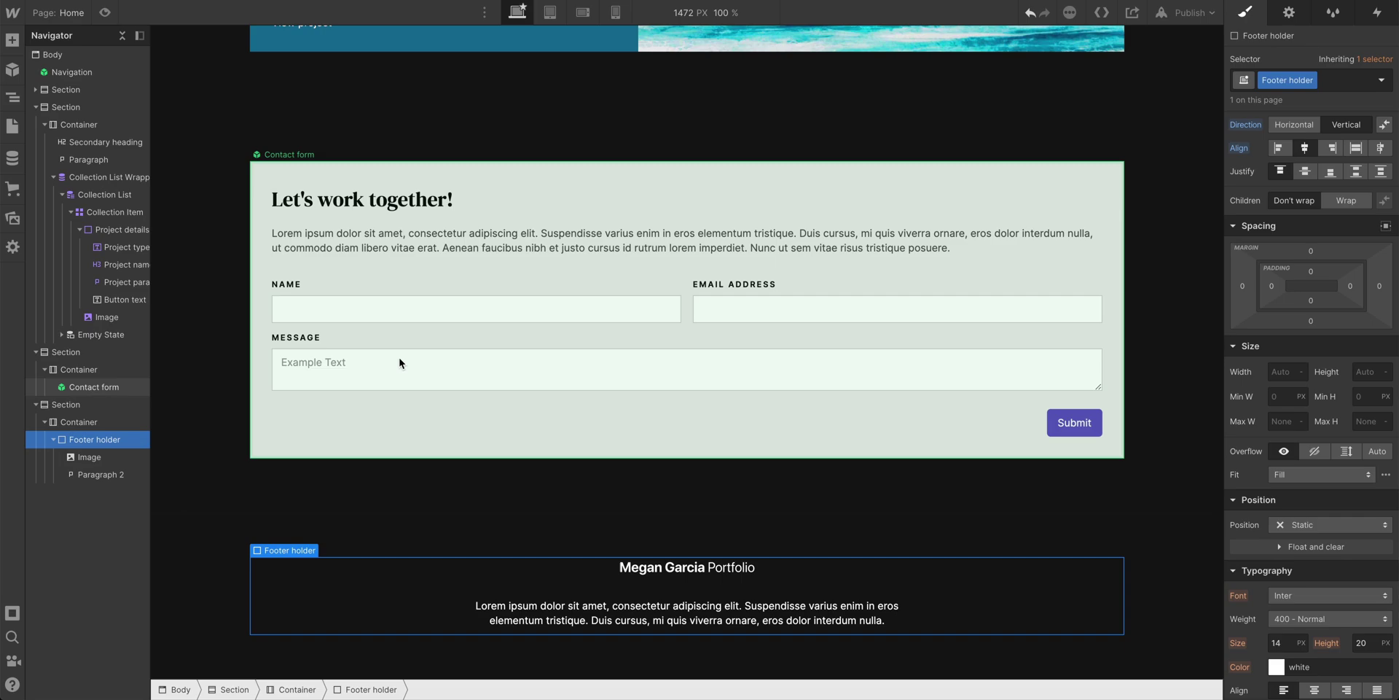
Step: Add a Projects-sourced Collection List to Footer holder with a Link Block in its item
click(11, 40)
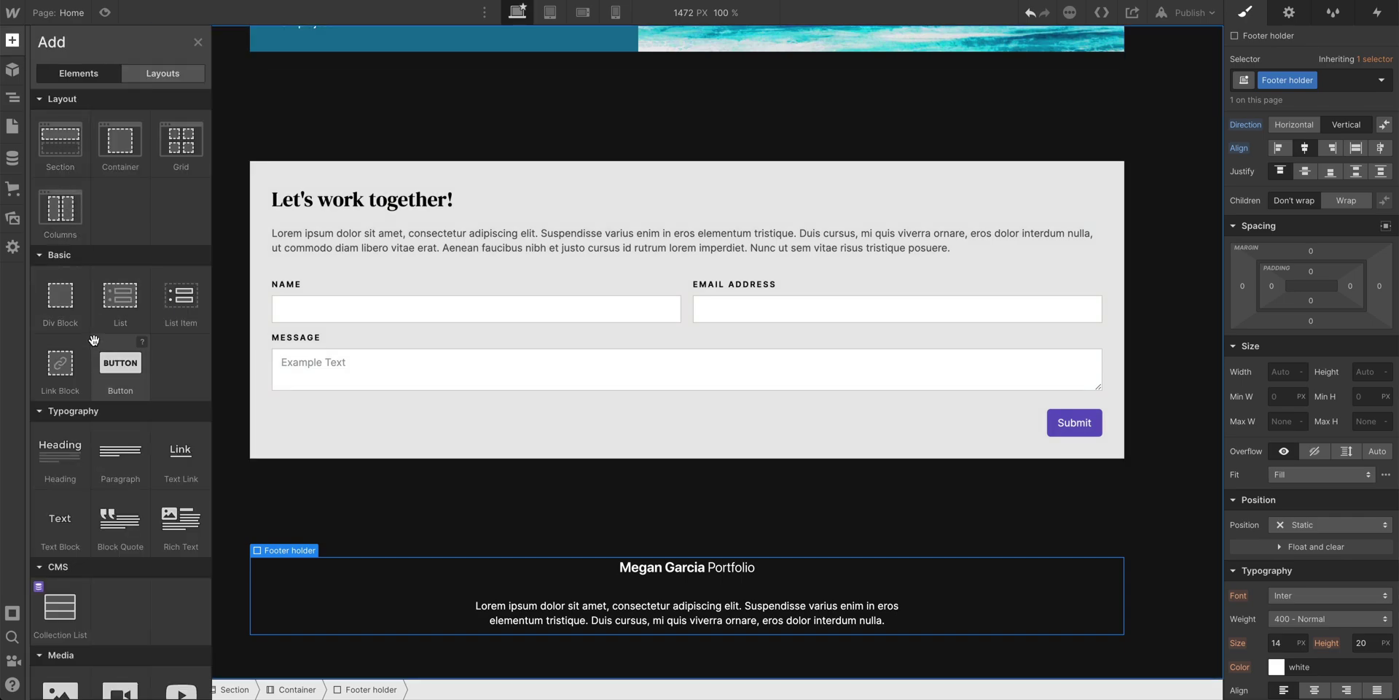
scroll(109, 350, down, 3)
drag(57, 468, 677, 631)
scroll(777, 606, down, 3)
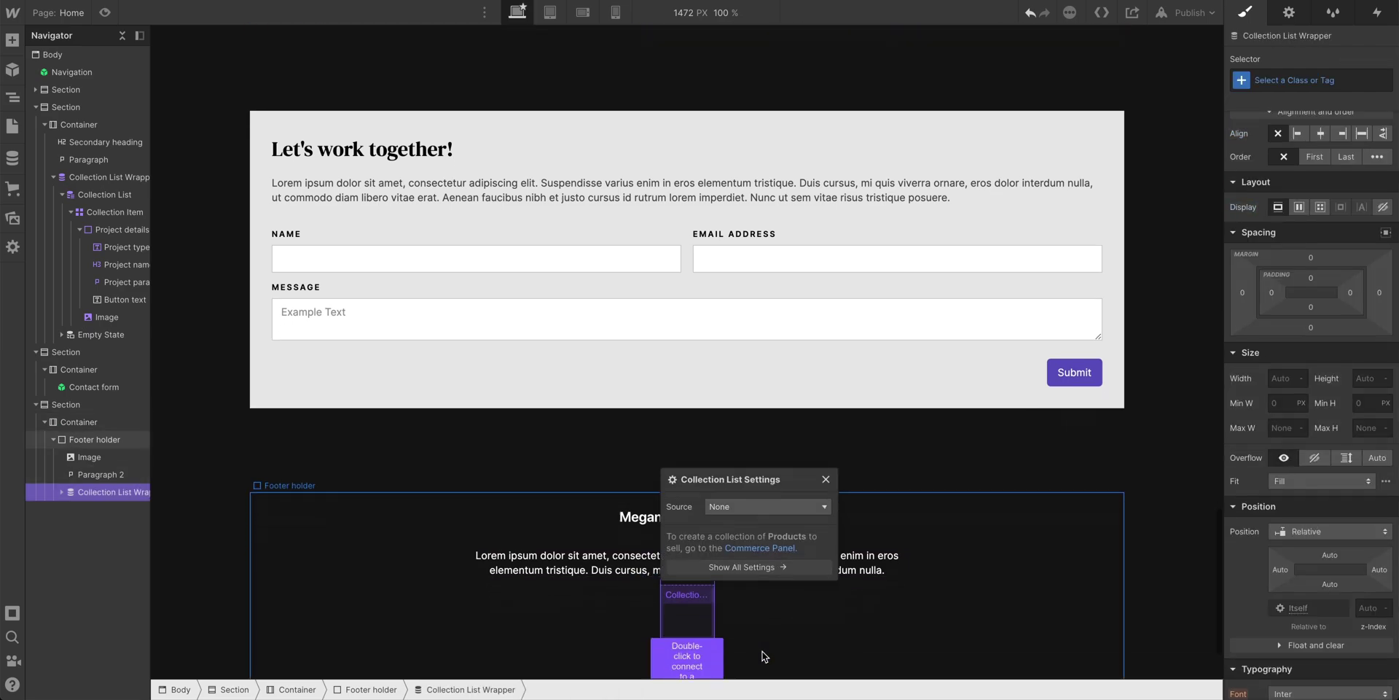
click(797, 393)
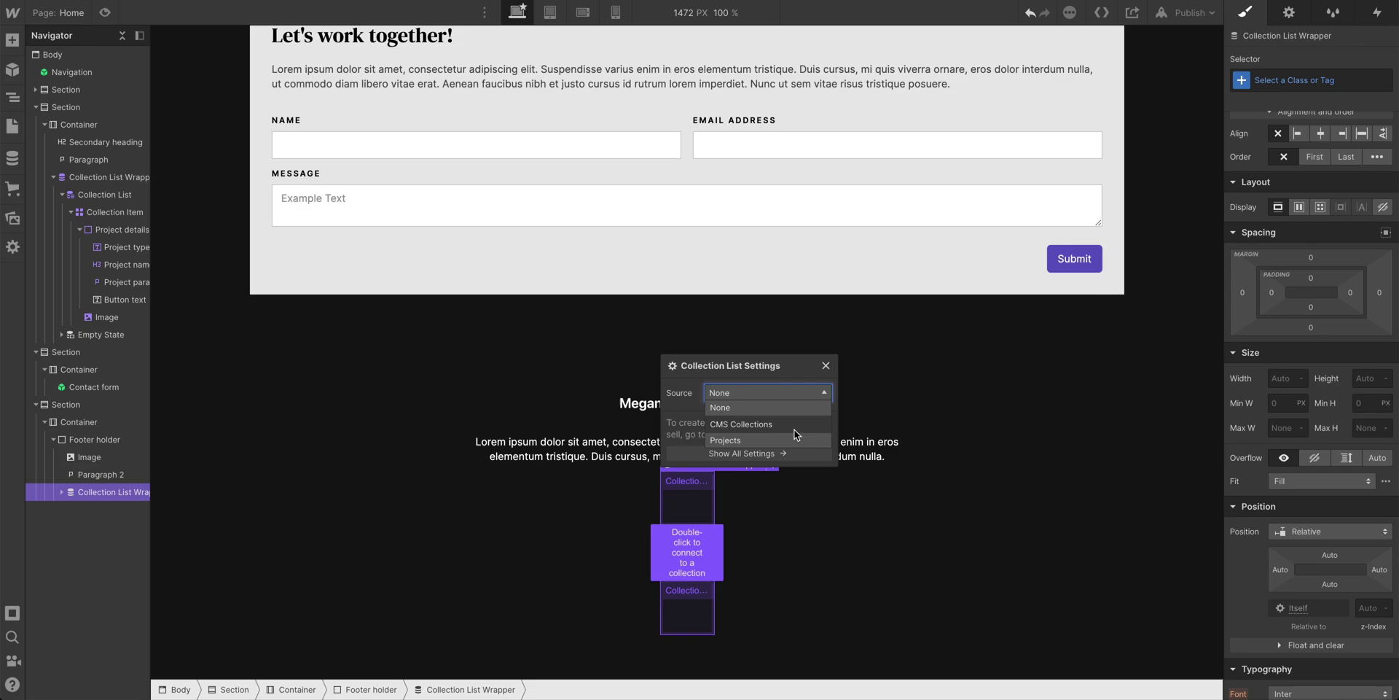
click(796, 438)
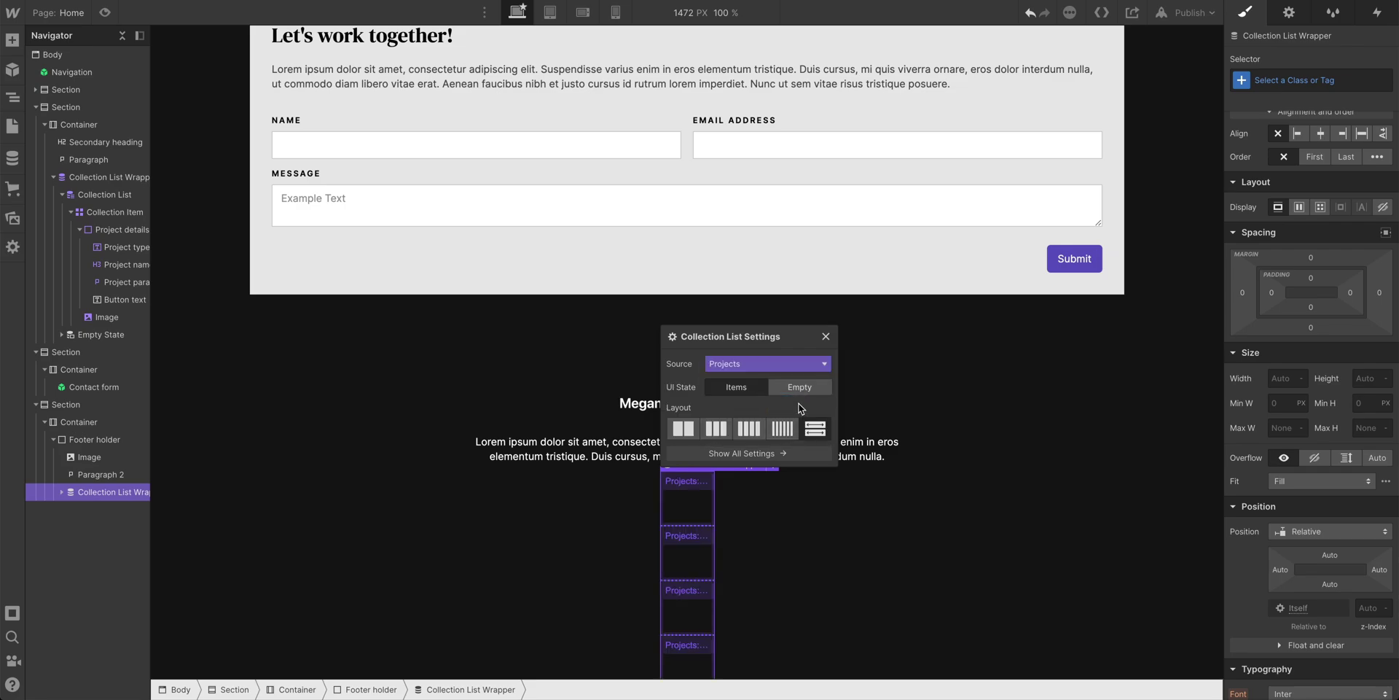
click(14, 44)
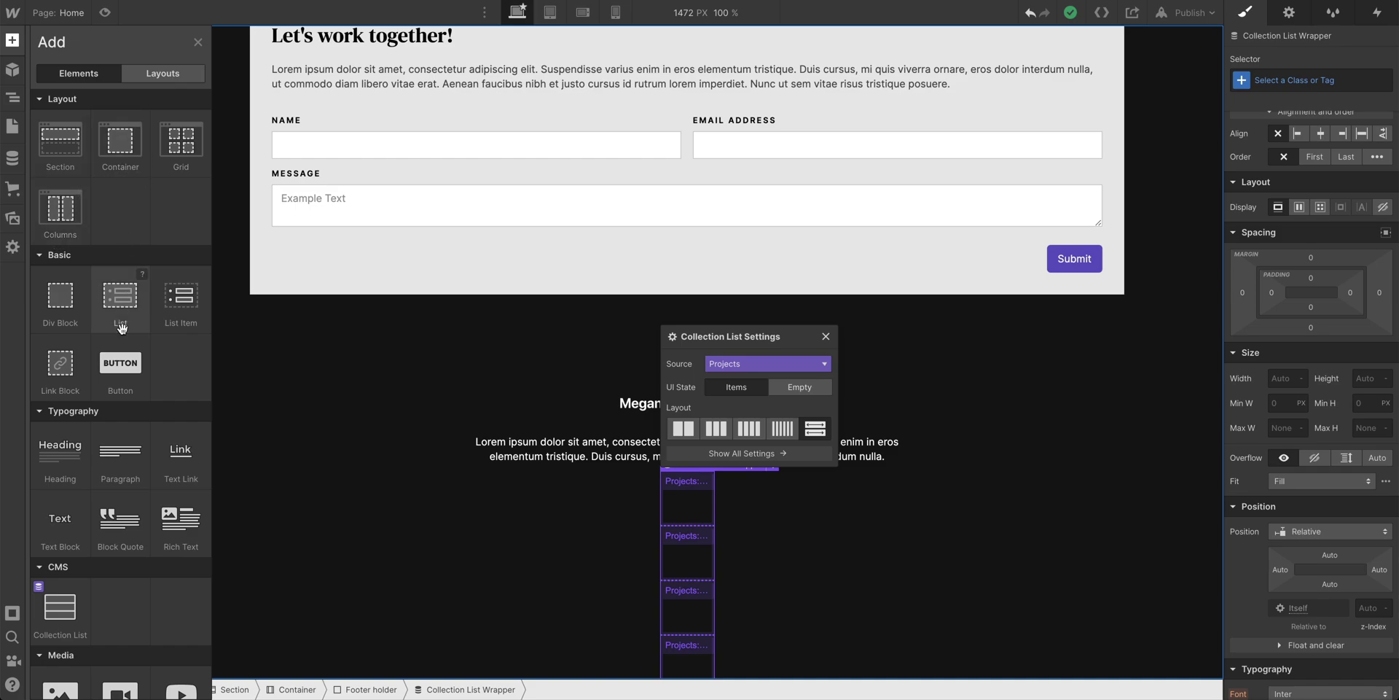
drag(64, 376, 694, 498)
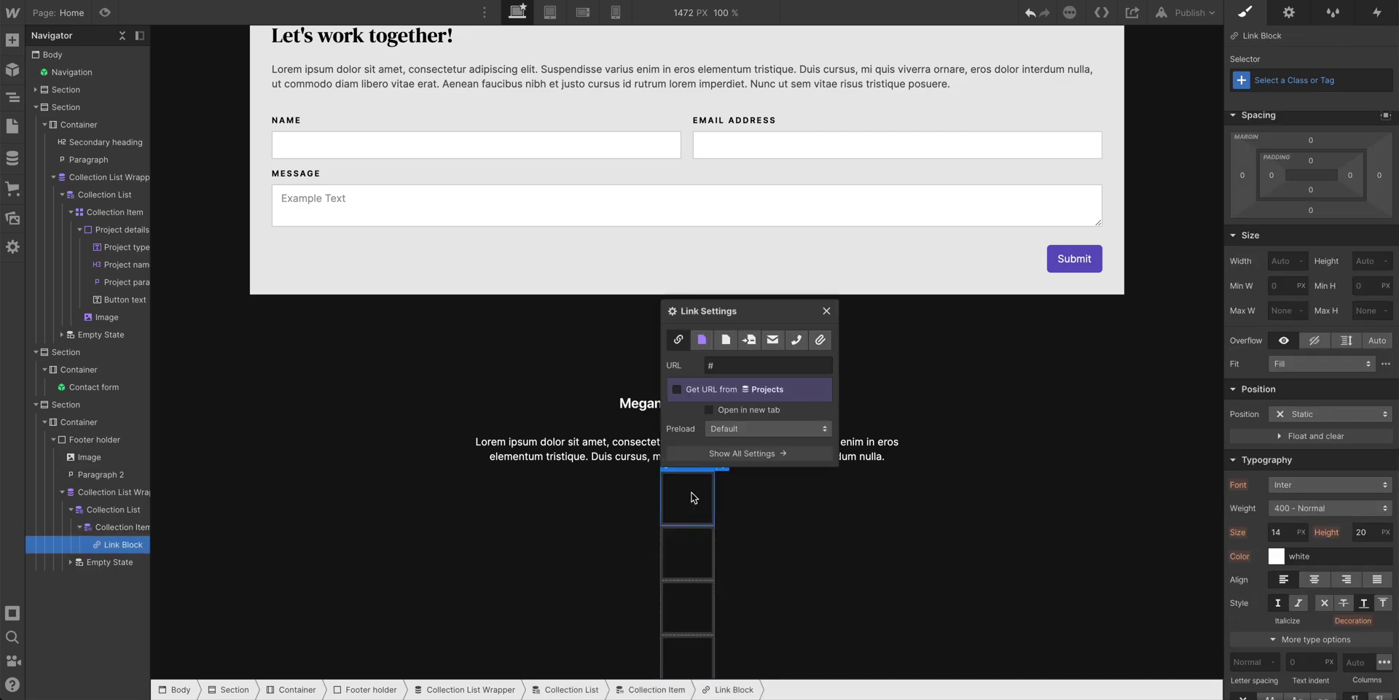
Step: Drop a Text Block inside the project Link Block
click(827, 312)
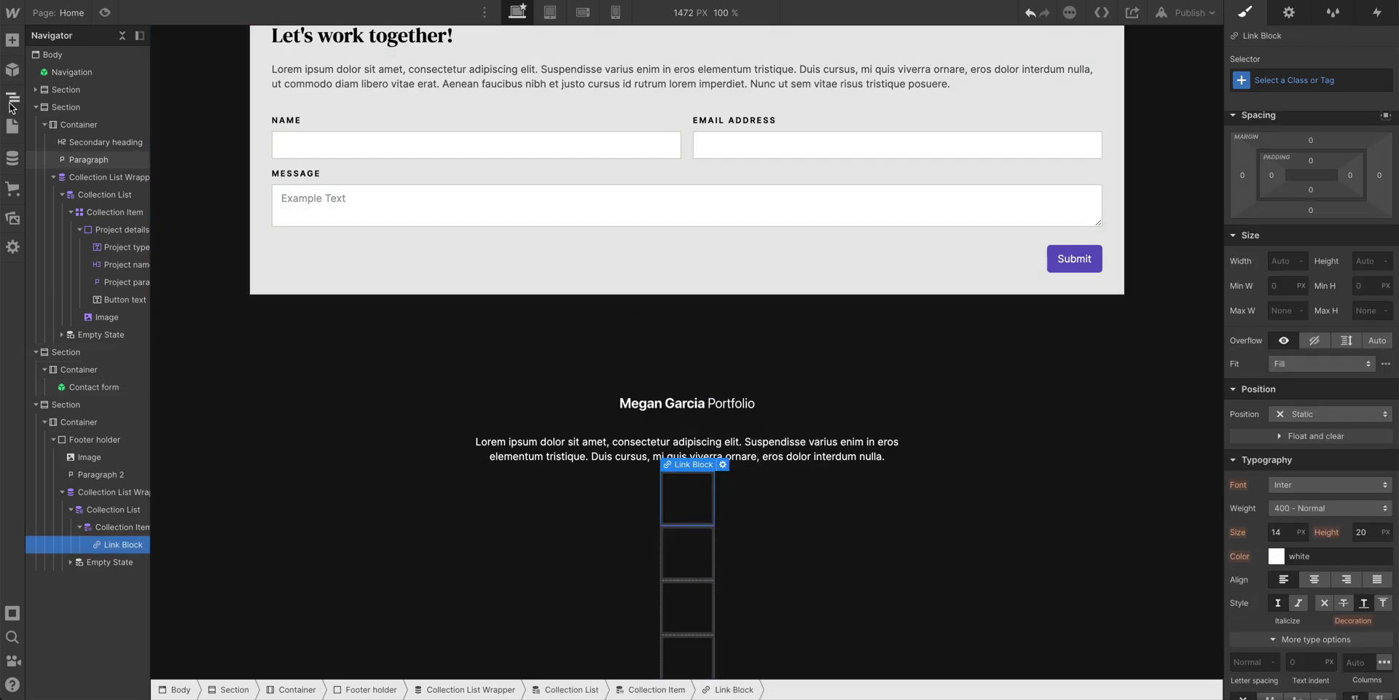
click(13, 40)
drag(61, 509, 113, 554)
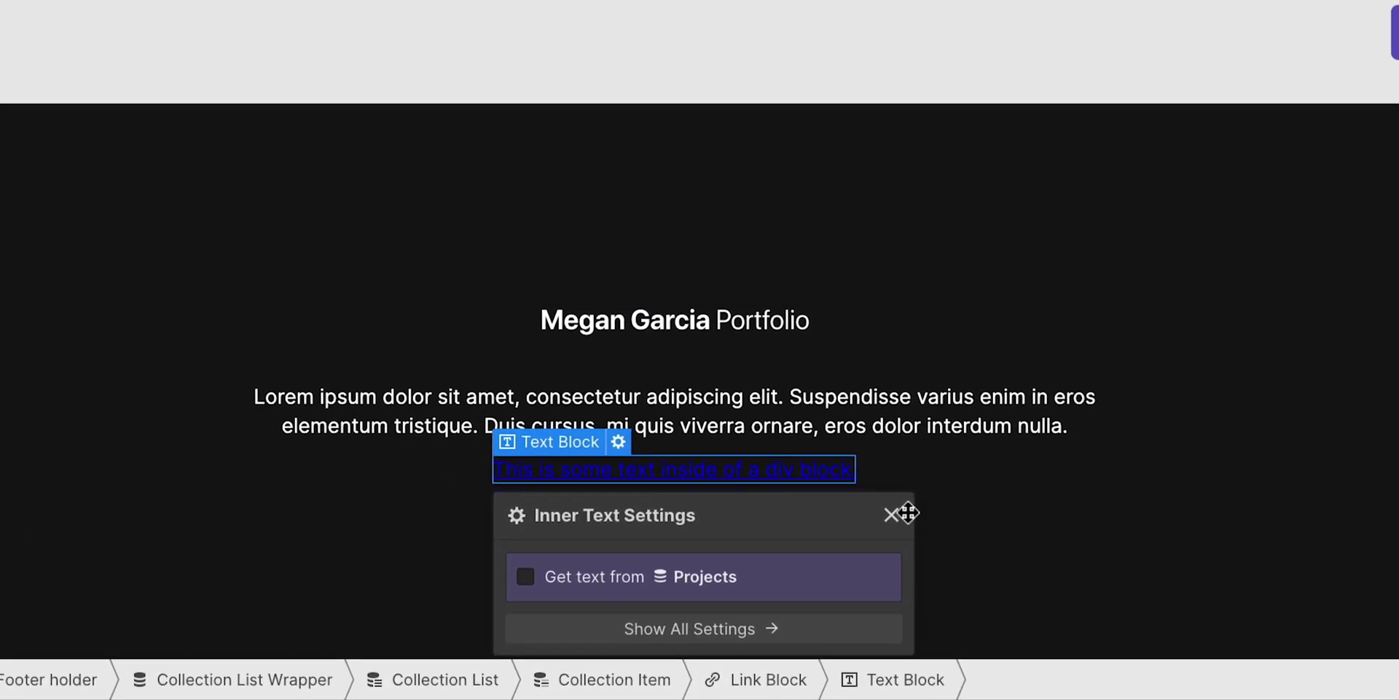
click(892, 514)
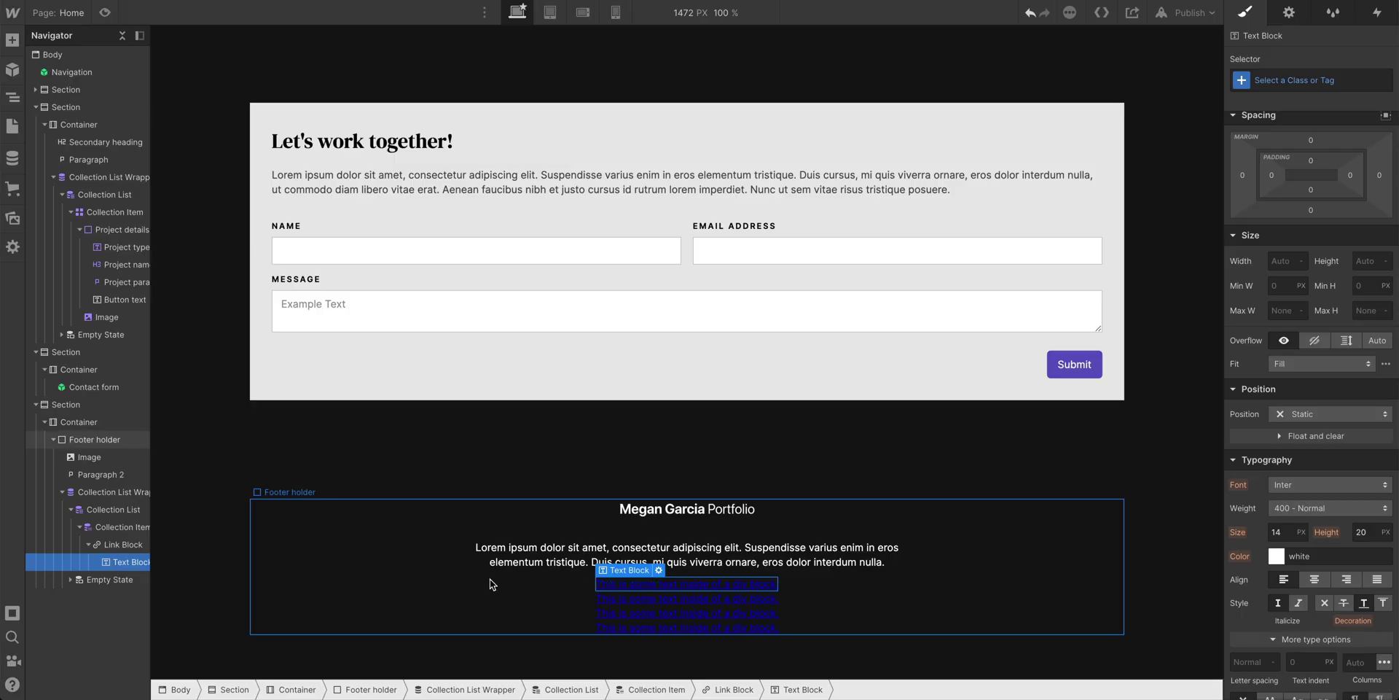
Step: Style the All Links tag with no text decoration and white colour
click(132, 547)
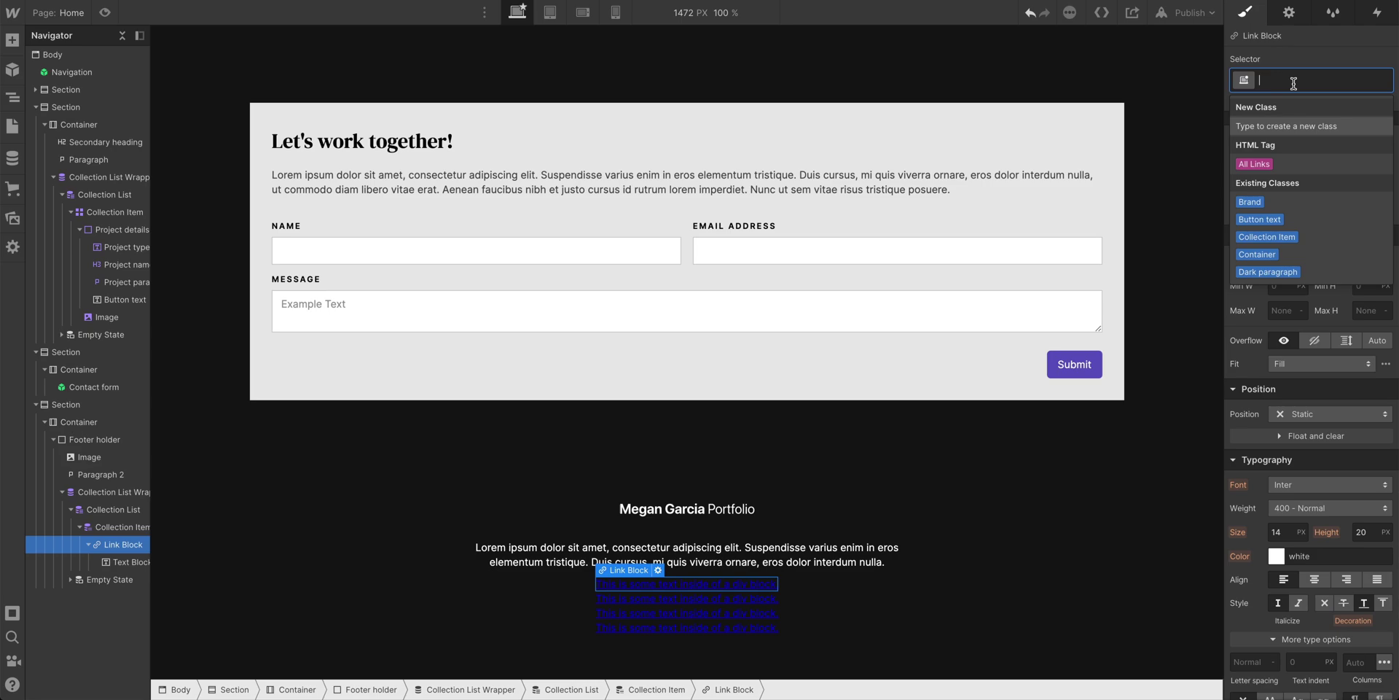
click(1272, 164)
scroll(1338, 556, down, 3)
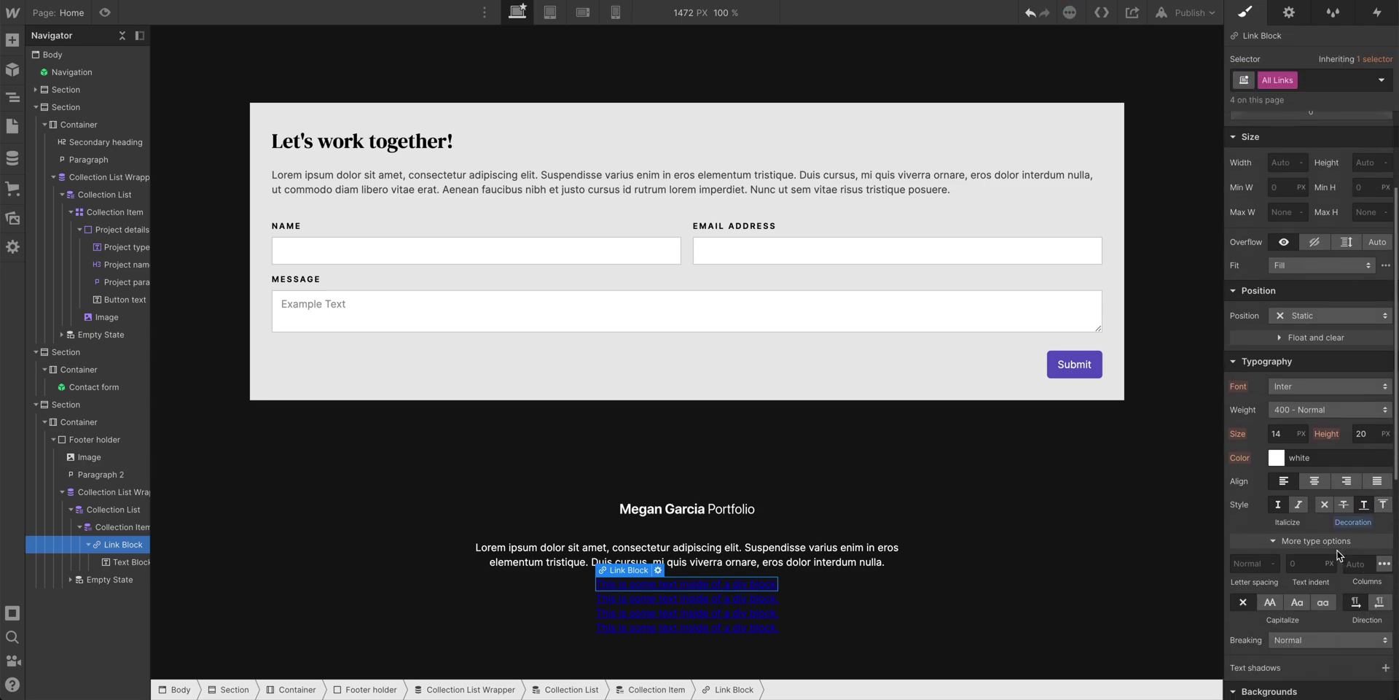
click(1324, 504)
click(1276, 458)
drag(1297, 252, 1156, 167)
click(667, 584)
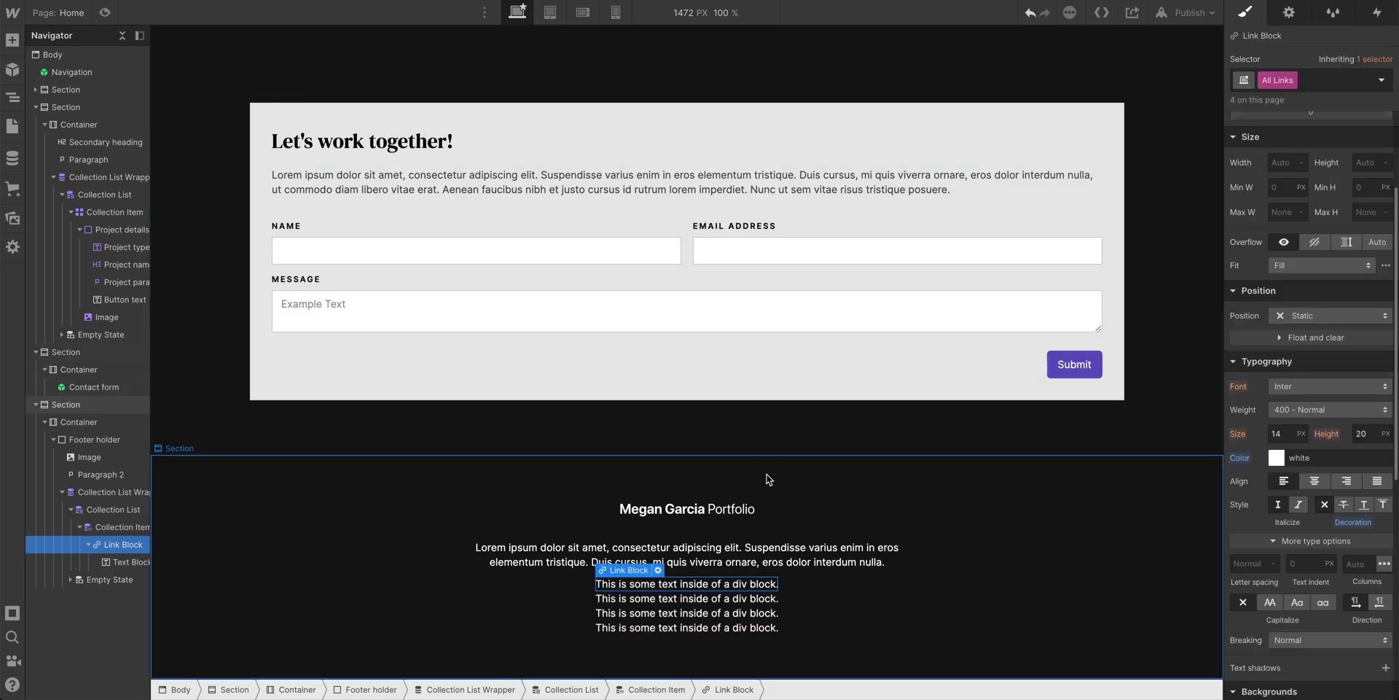
Step: Bind the link's Text Block to the Projects collection's Project name field
click(667, 585)
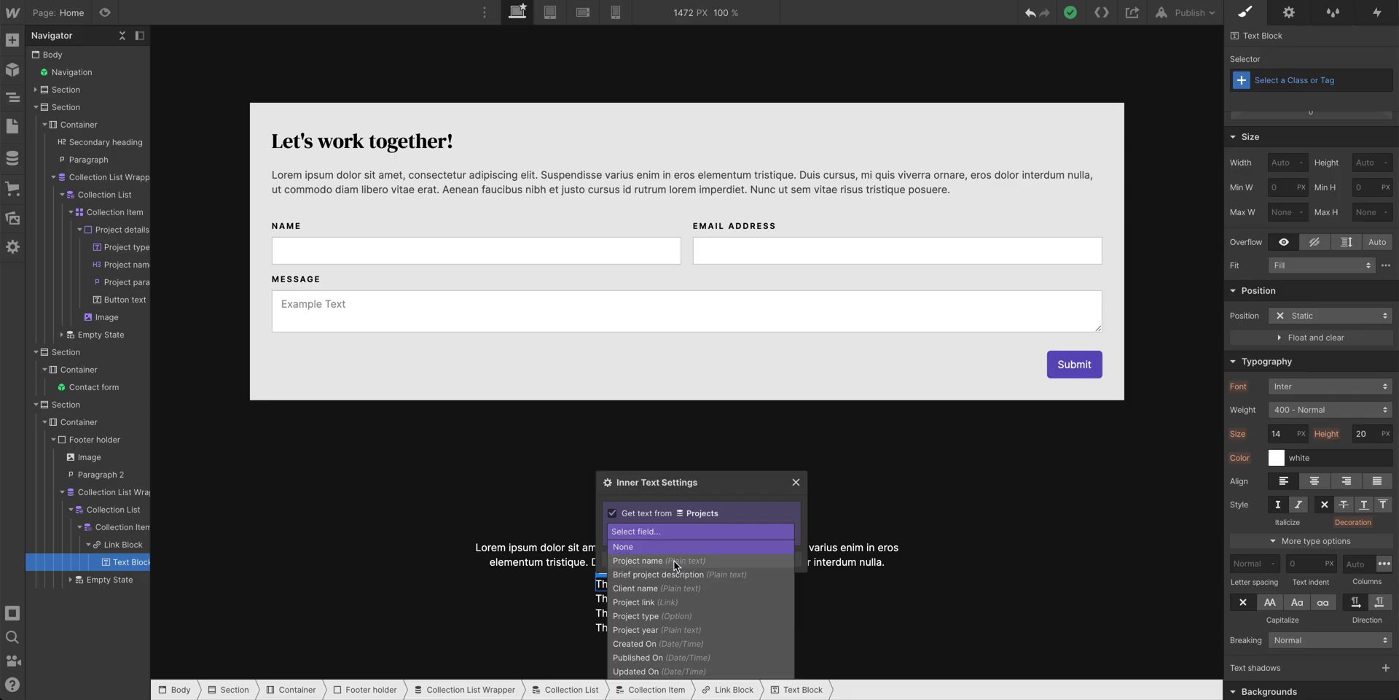
click(674, 561)
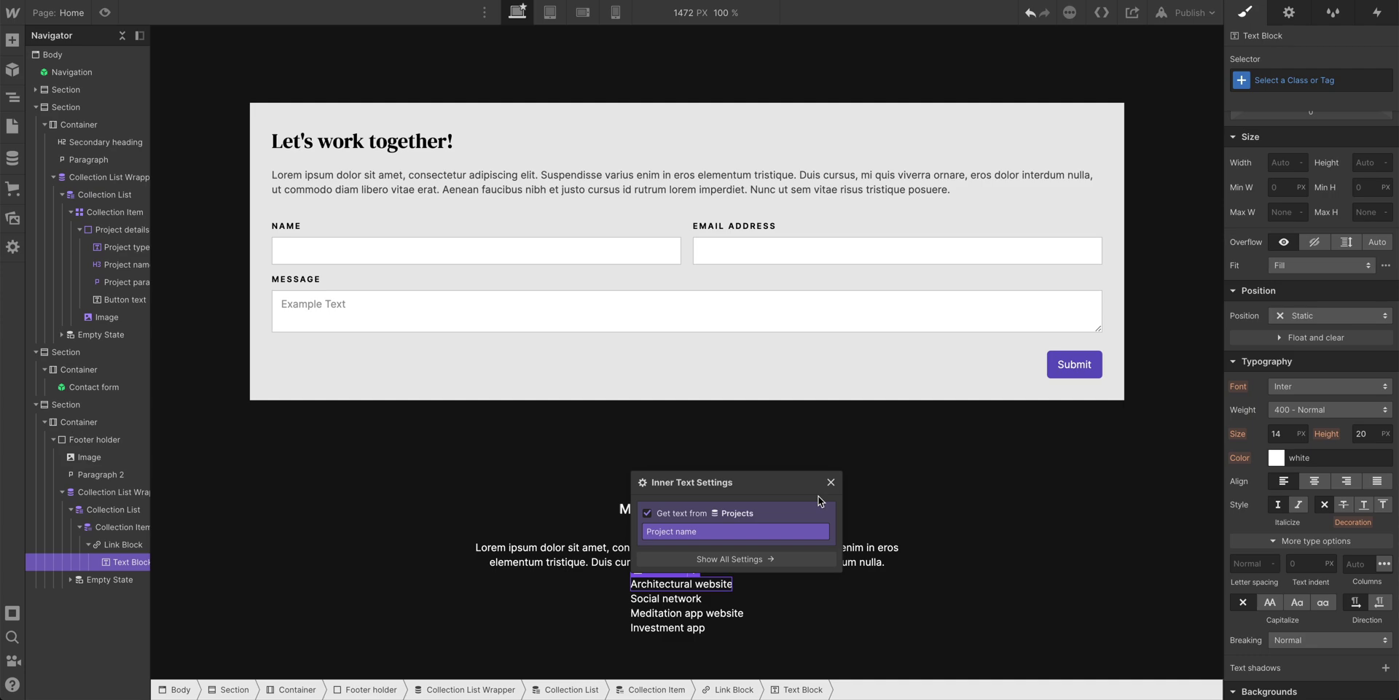
click(831, 484)
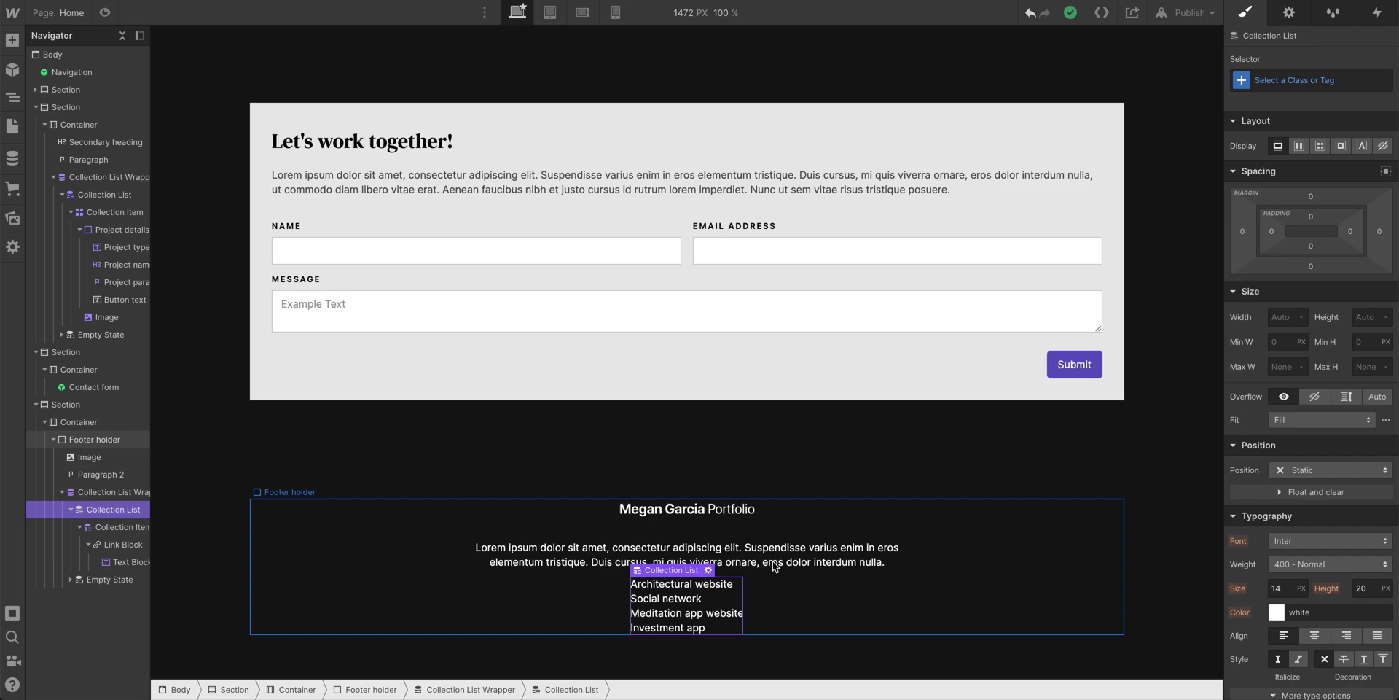
Step: Make the Collection List a one-row, four-column grid with items justified center
click(1319, 146)
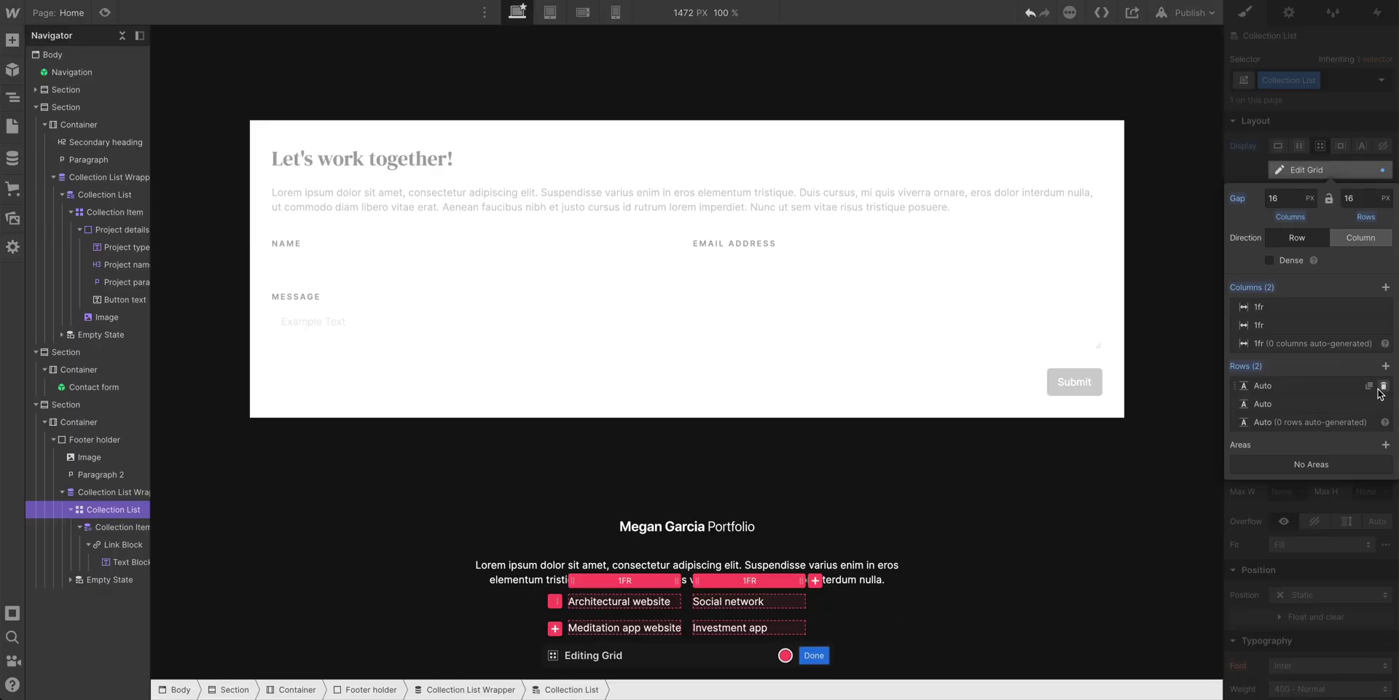
click(1382, 405)
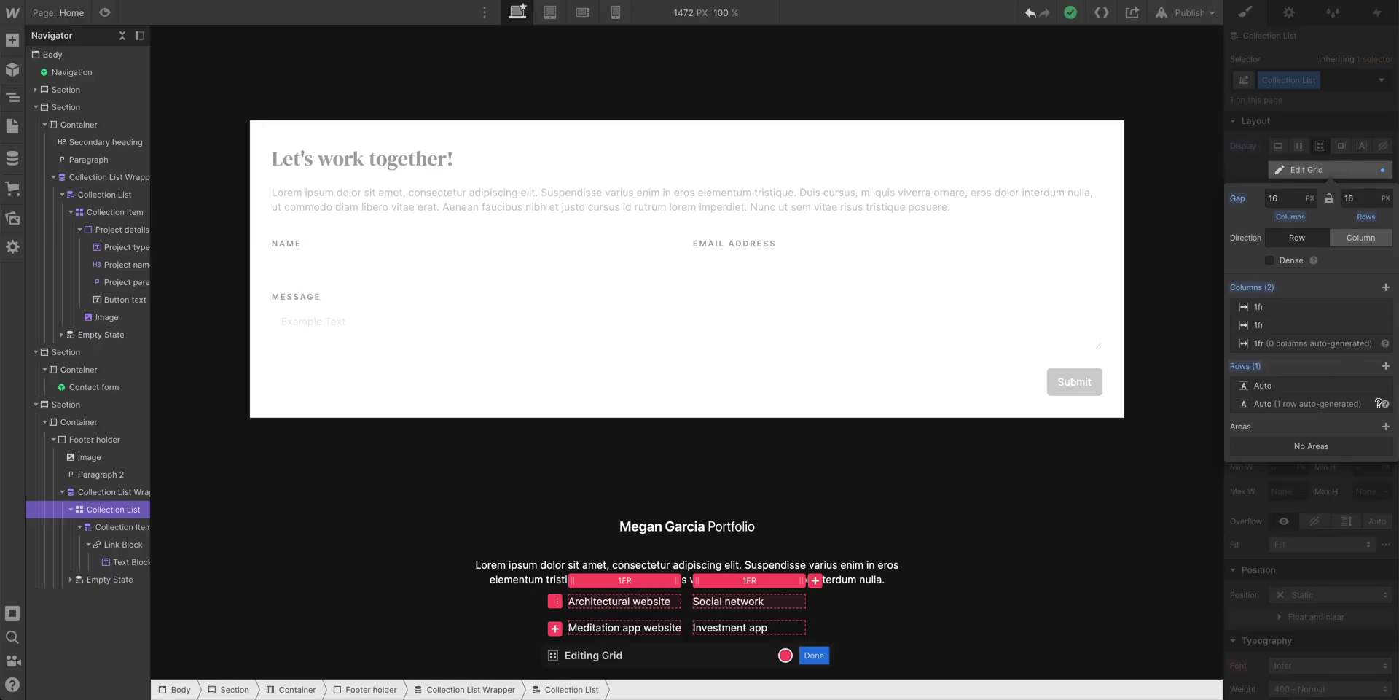
click(1386, 287)
click(1386, 288)
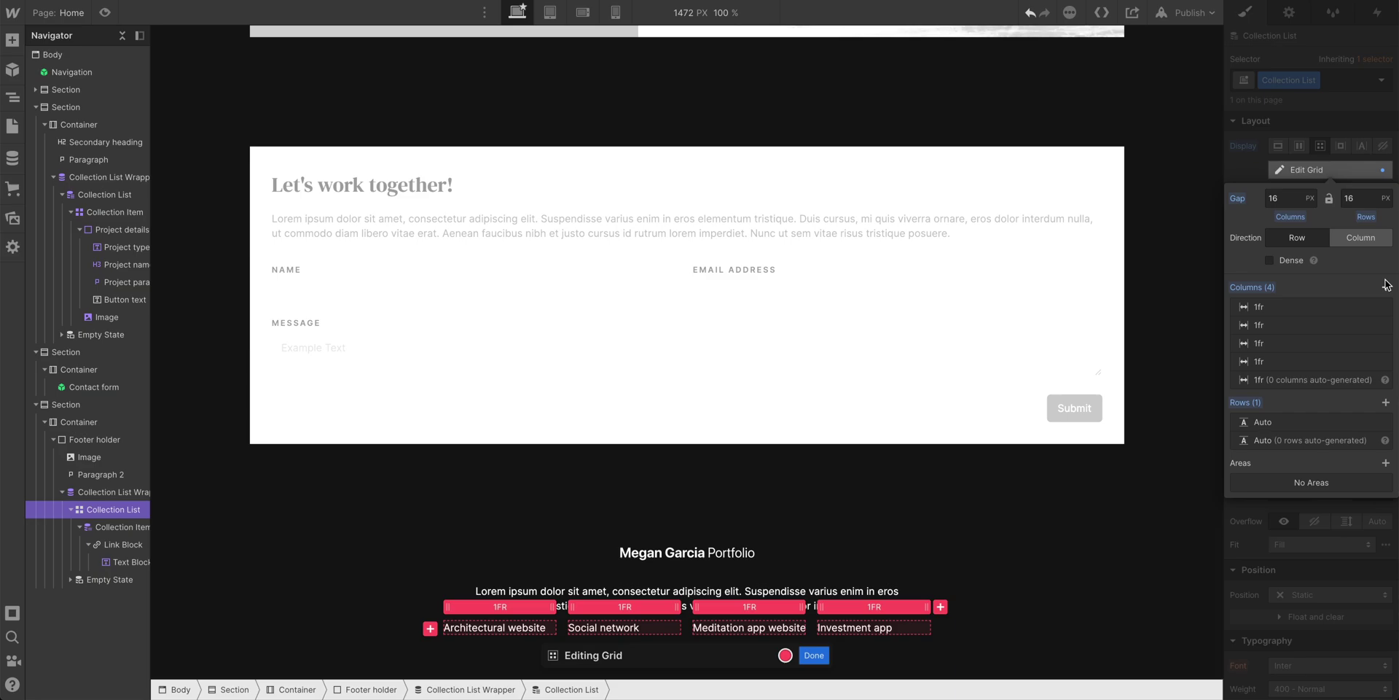
click(1258, 173)
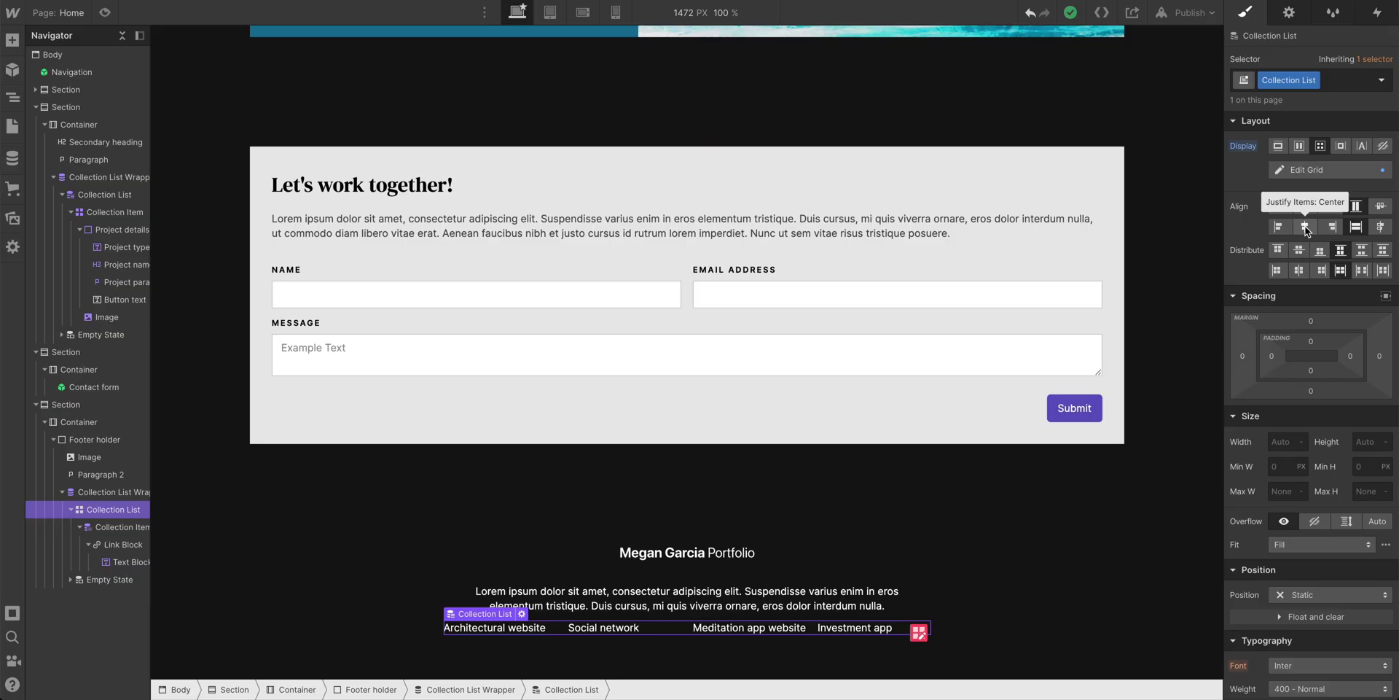
click(1305, 226)
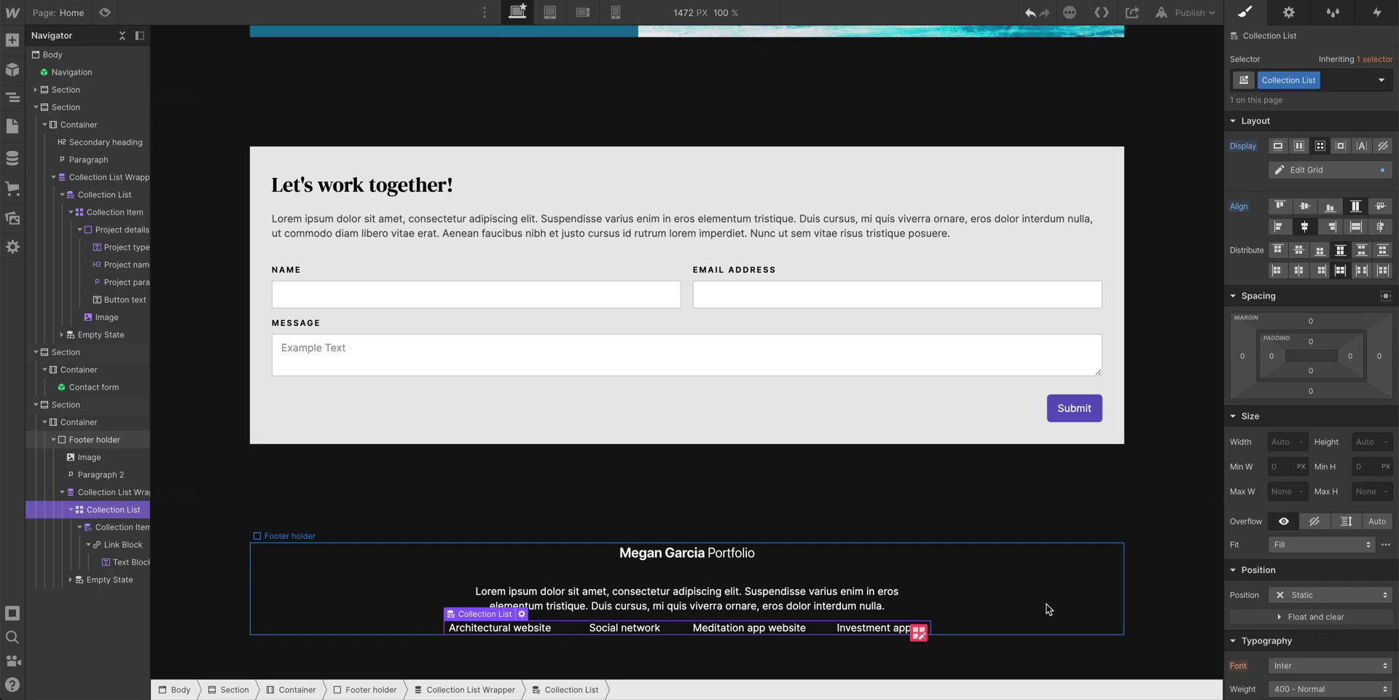
Step: Give the footer paragraph a 30 px bottom margin
click(797, 612)
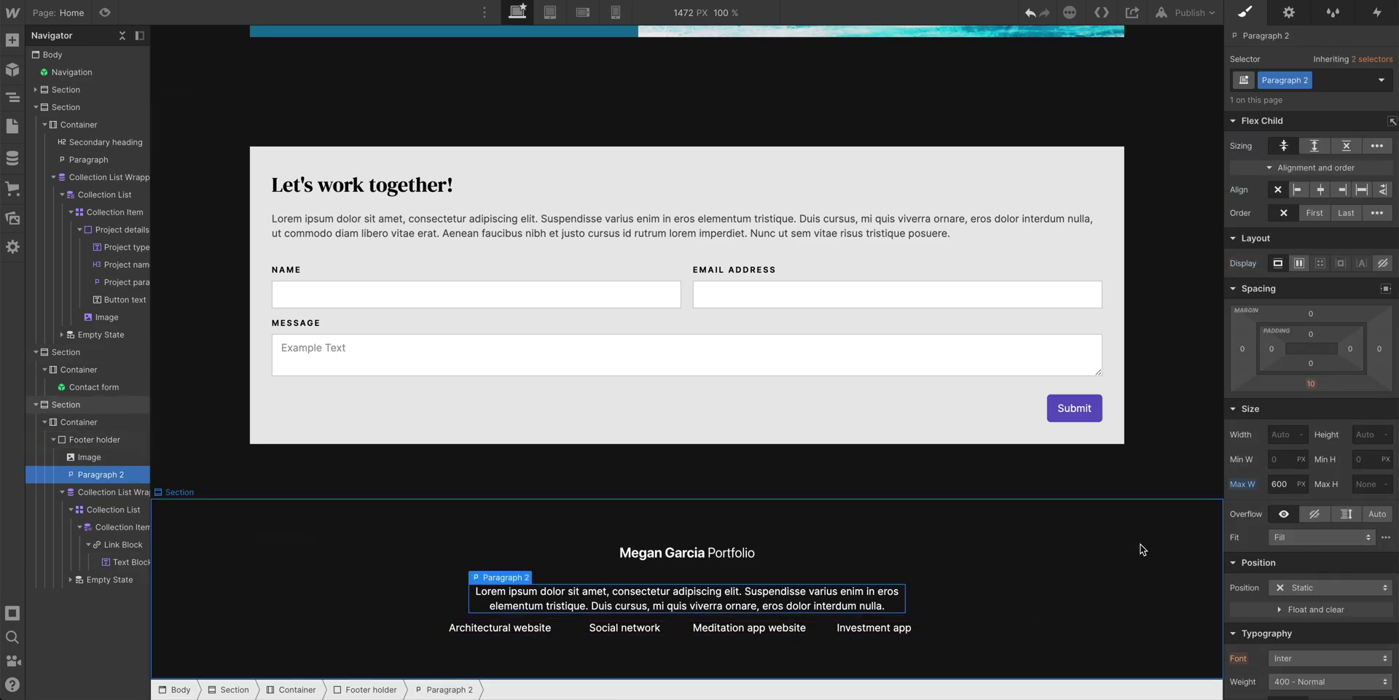
drag(1346, 378, 1344, 394)
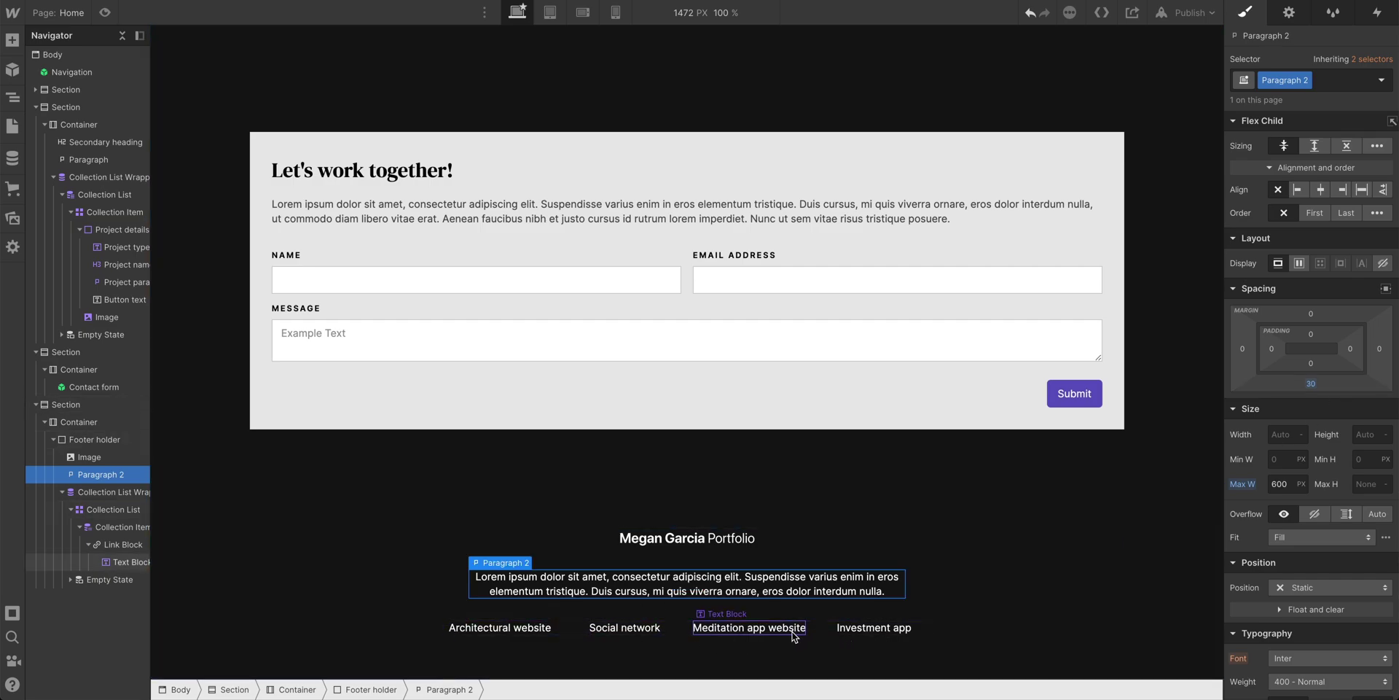
click(389, 558)
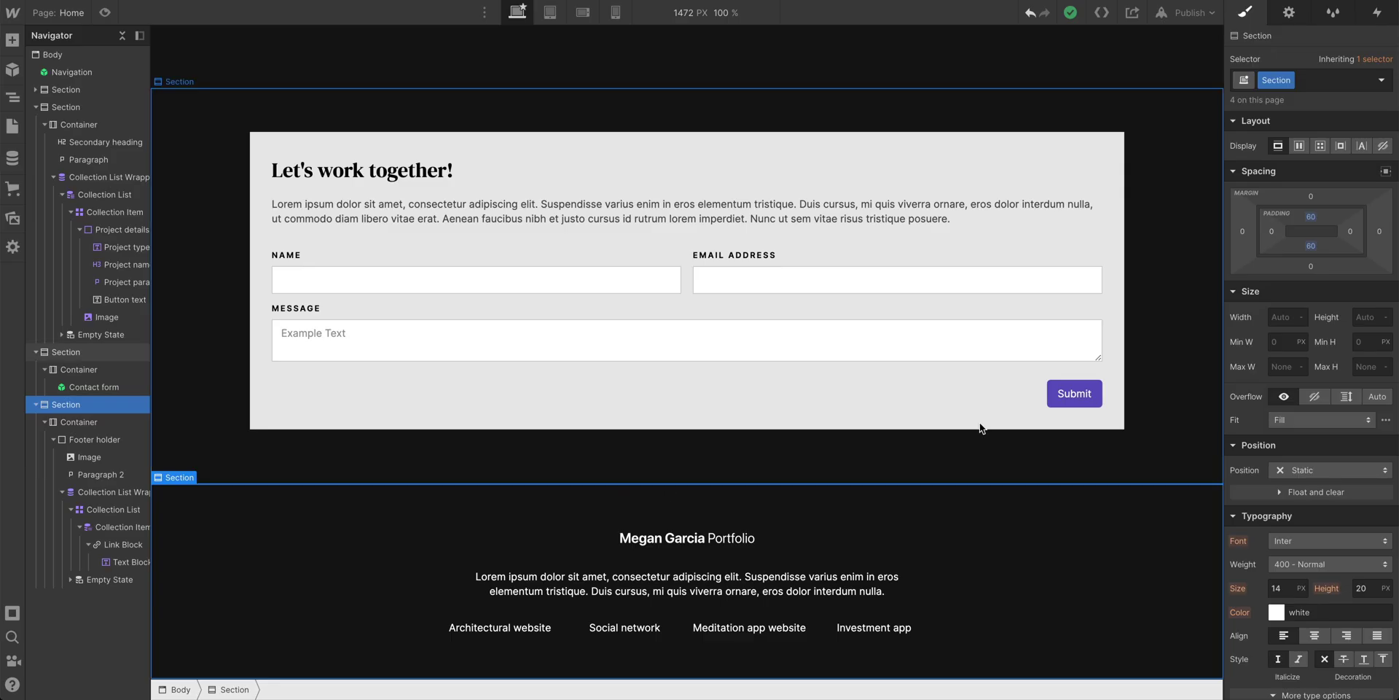
Step: Add a Footer combo class to the selected footer section
click(1320, 81)
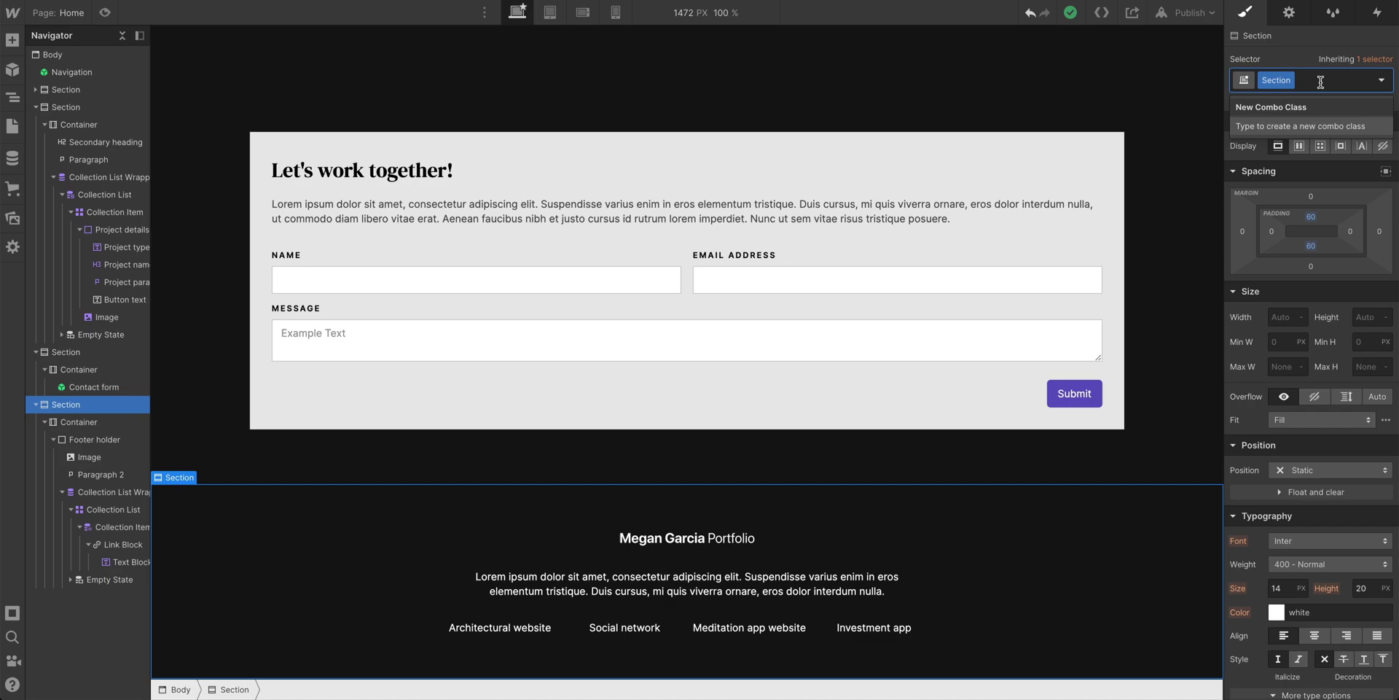
text(Footer)
key(Return)
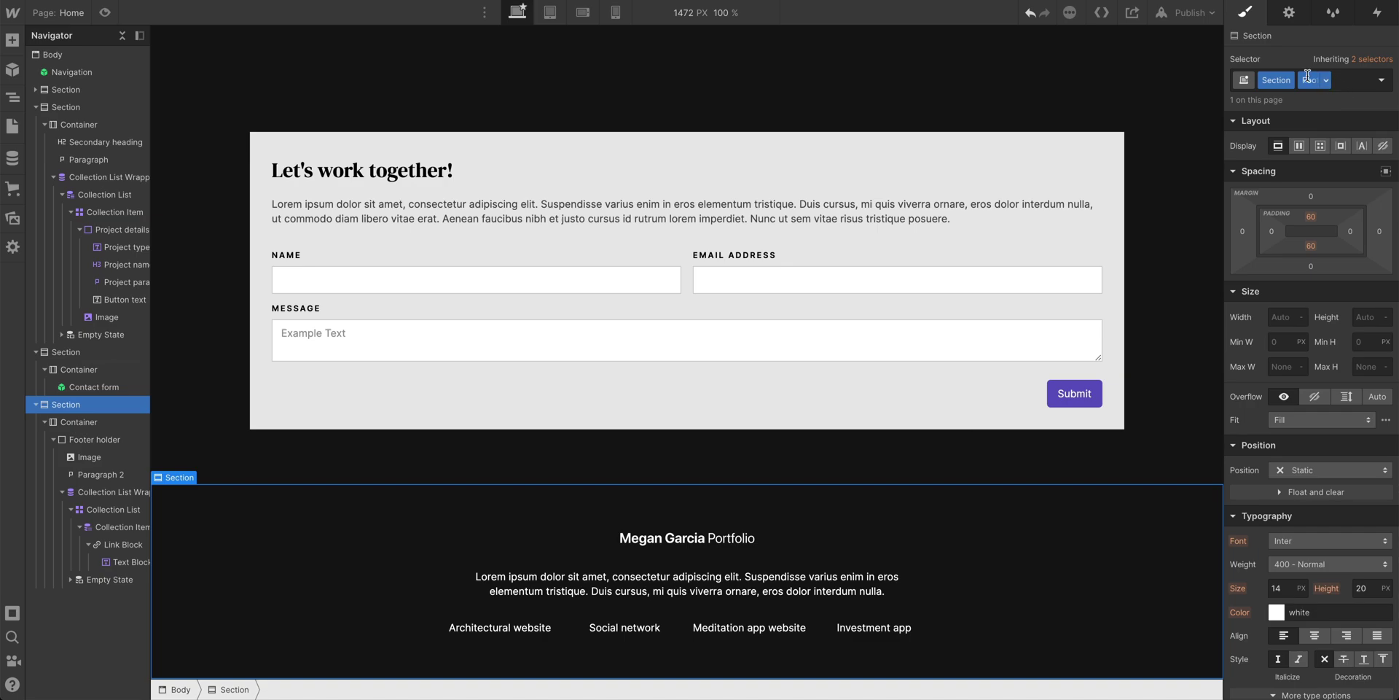
Step: Set the footer background color to the purple Main brand color swatch
scroll(1312, 438, down, 5)
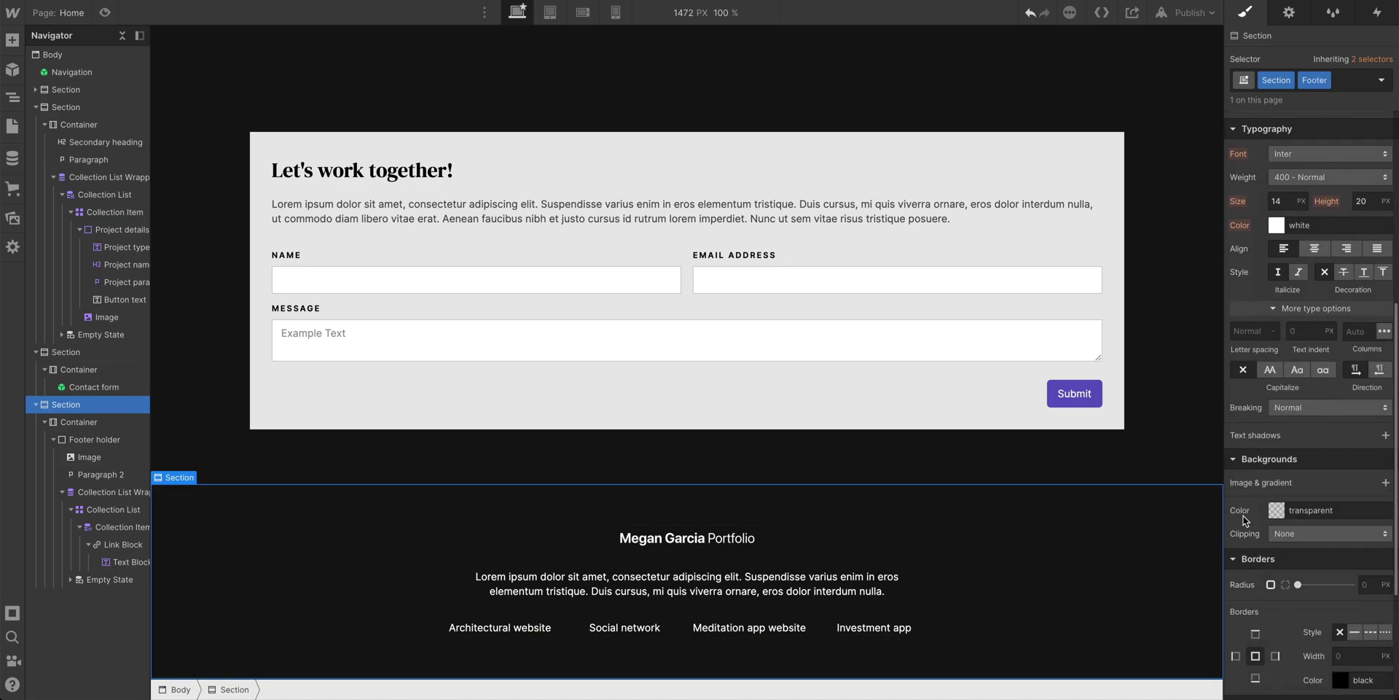
click(1275, 511)
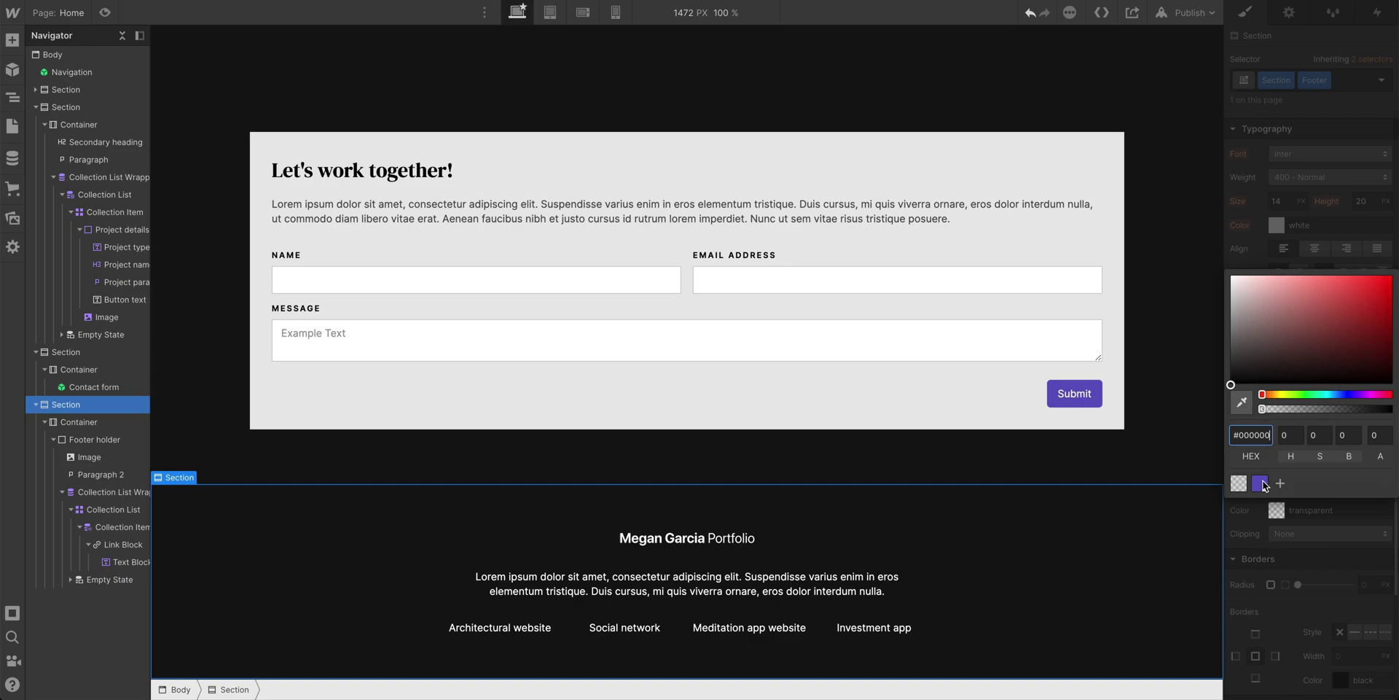
click(1261, 483)
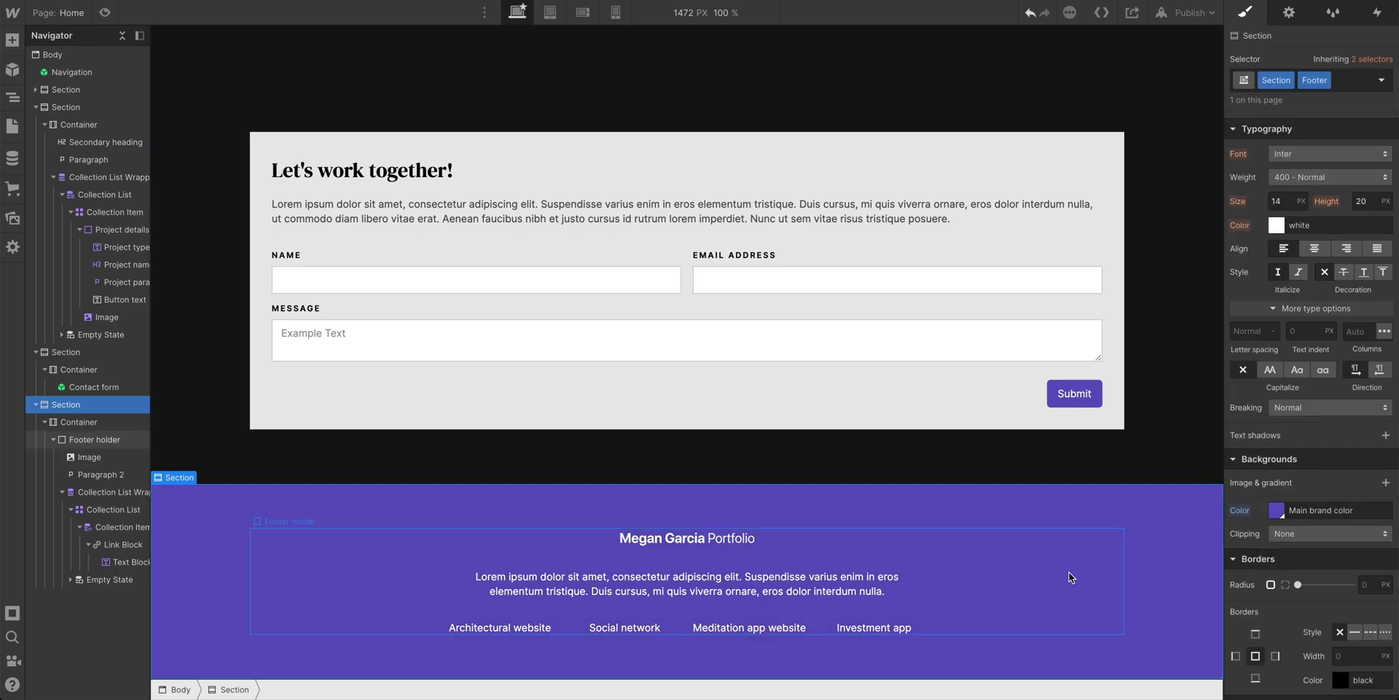
Step: Add a new Div Block to the Footer holder, placed below the Collection List Wrapper
click(1079, 631)
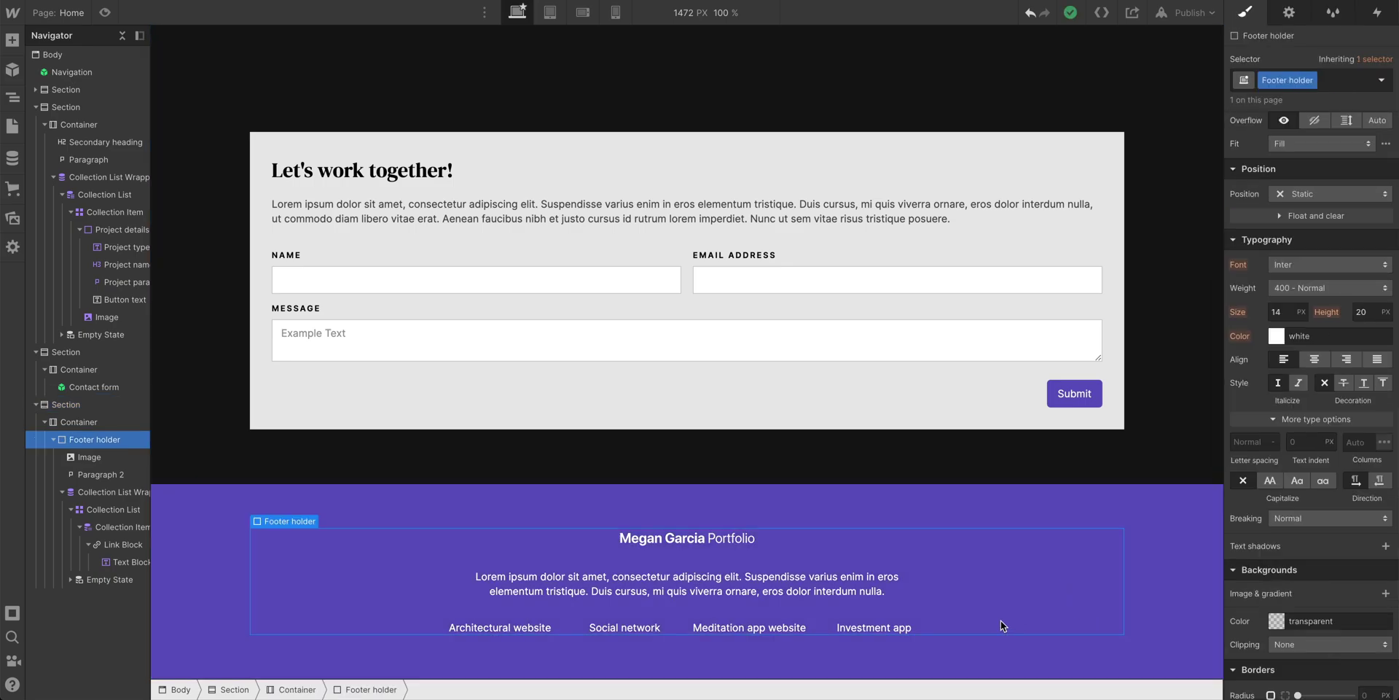
click(9, 39)
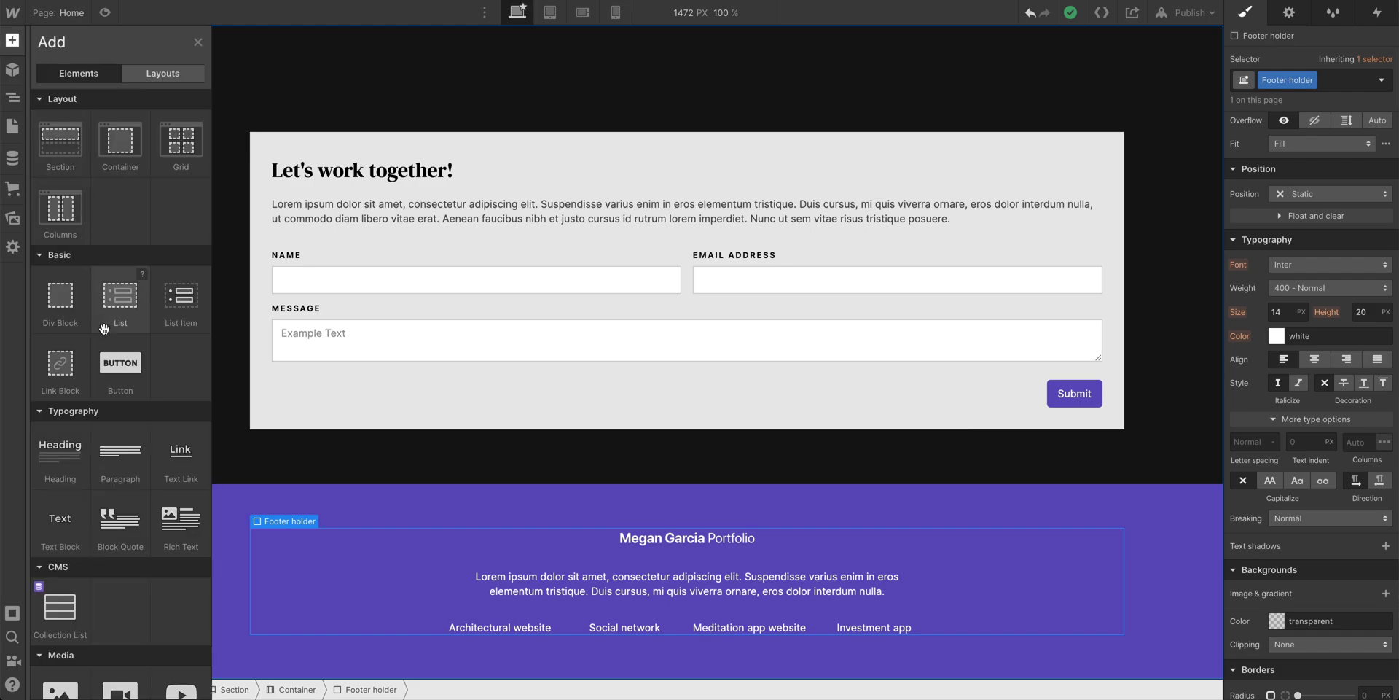
scroll(59, 278, down, 2)
drag(59, 277, 62, 513)
click(61, 509)
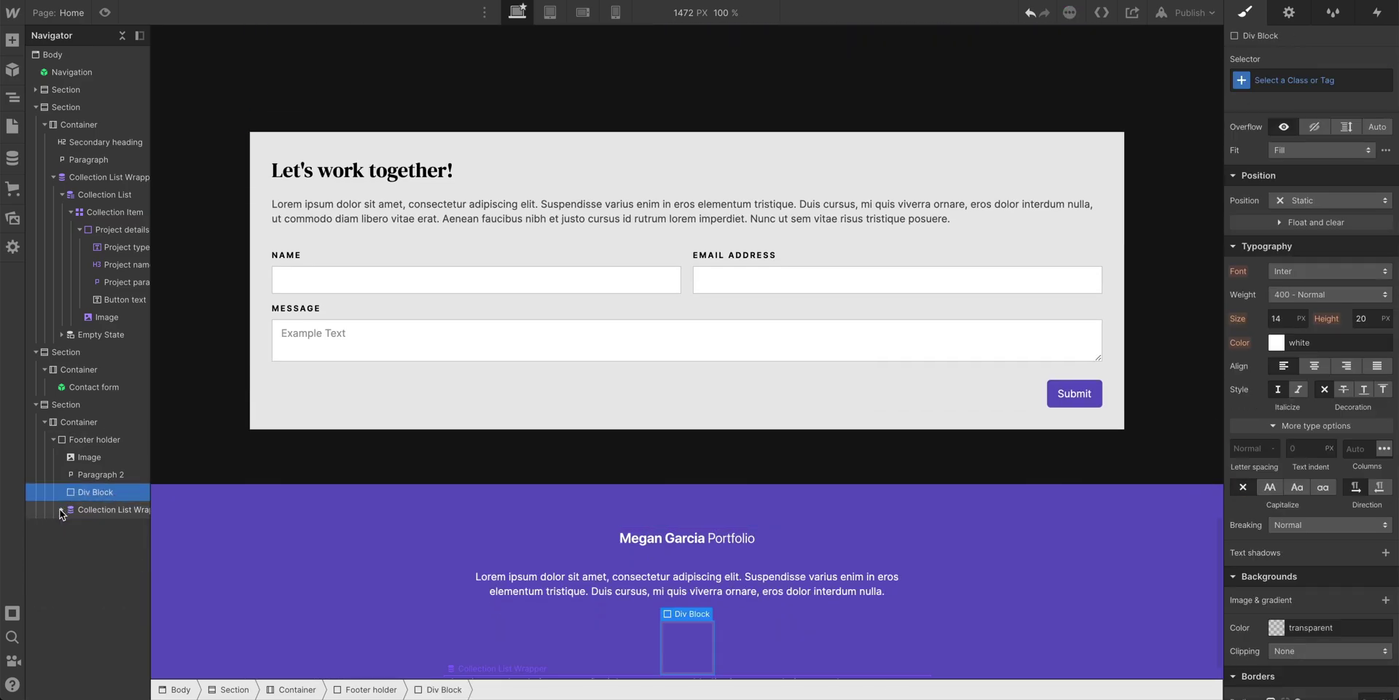
drag(89, 503, 89, 518)
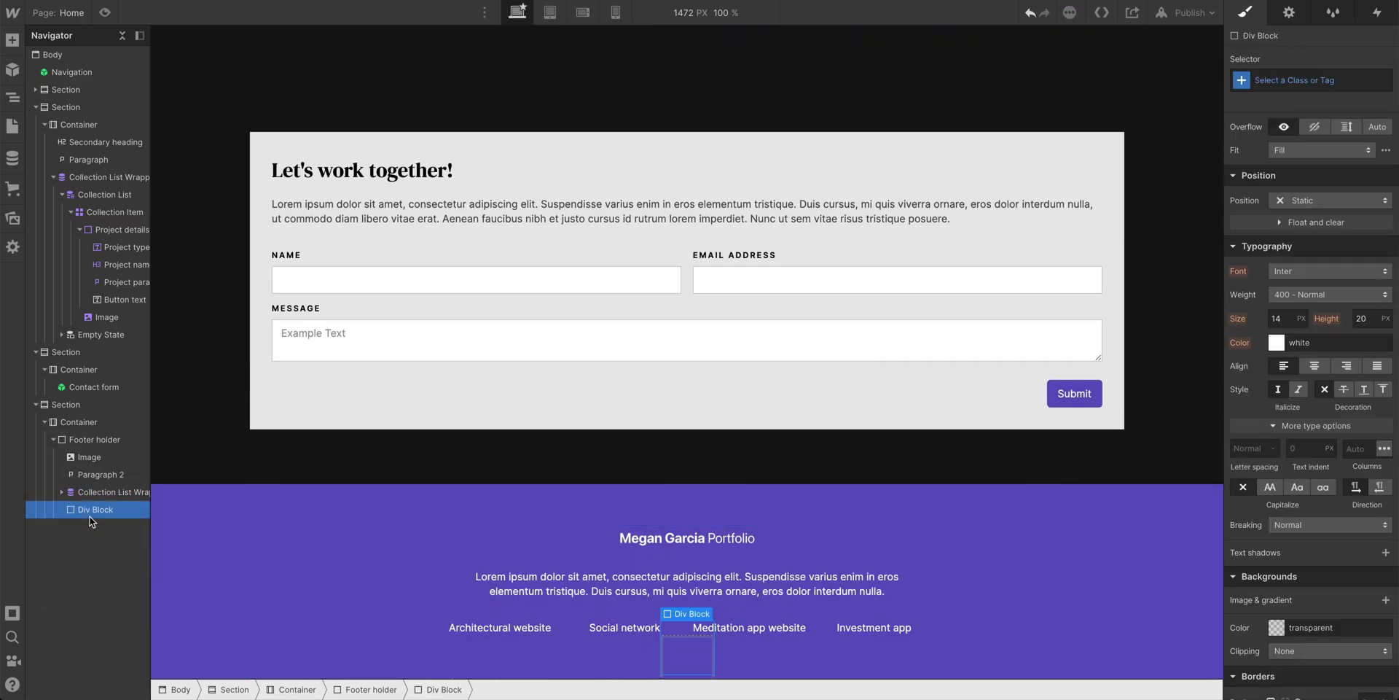
Step: Give the new div block the class Social wrapper
click(1295, 82)
text(Socoial w)
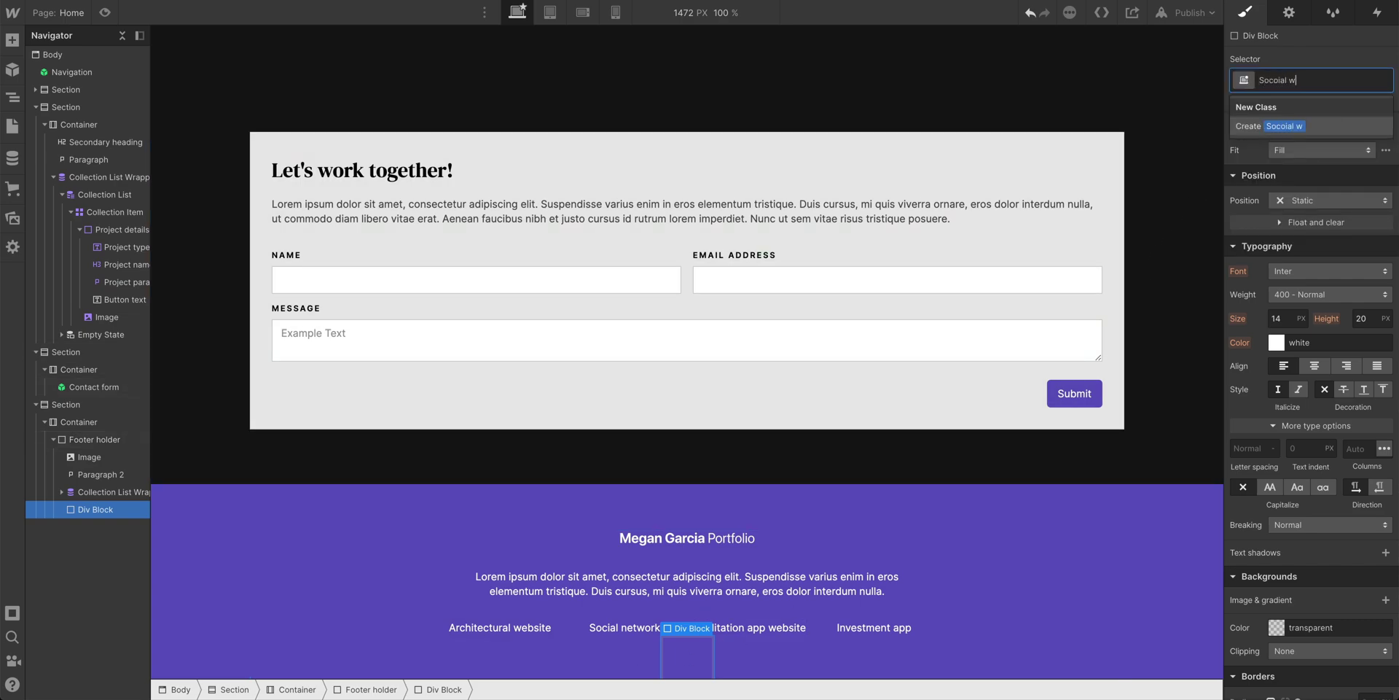
key(BackSpace)
key(BackSpace)
key(ctrl+a)
key(BackSpace)
text(Social wrapper)
key(Return)
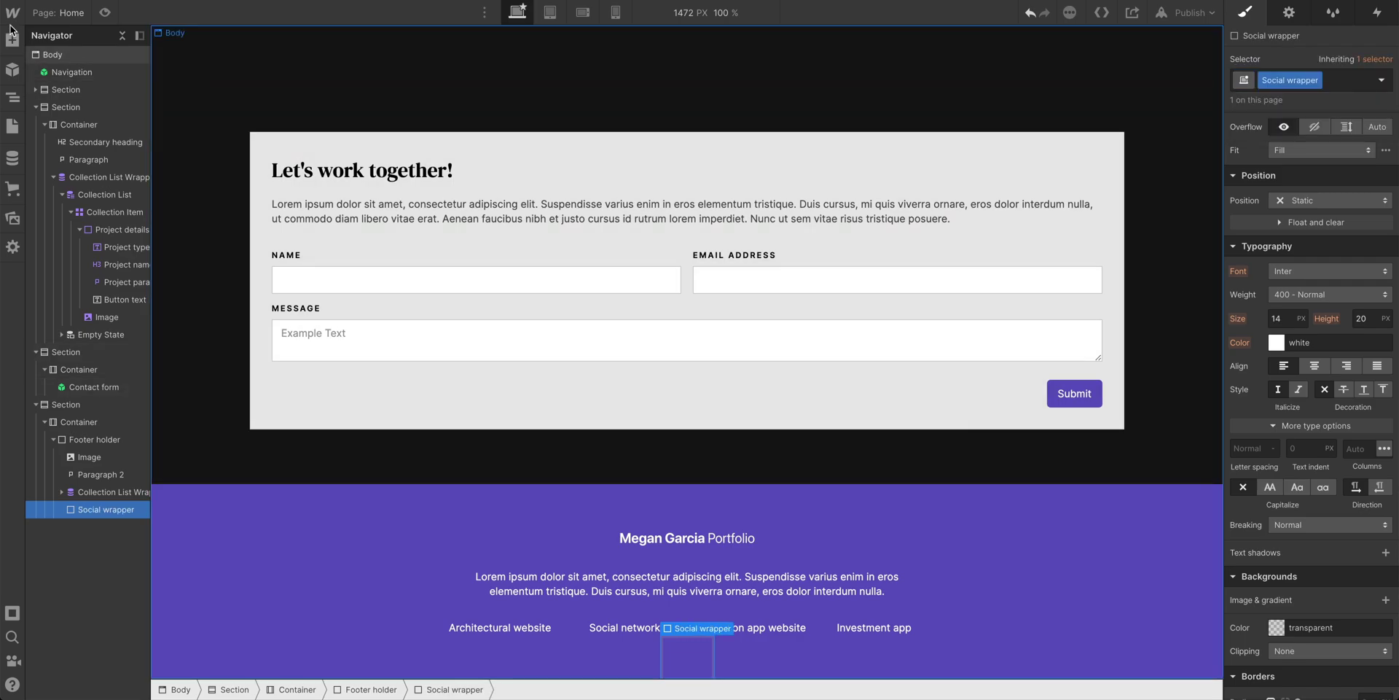
Step: Add a Link Block inside the Social wrapper
click(12, 40)
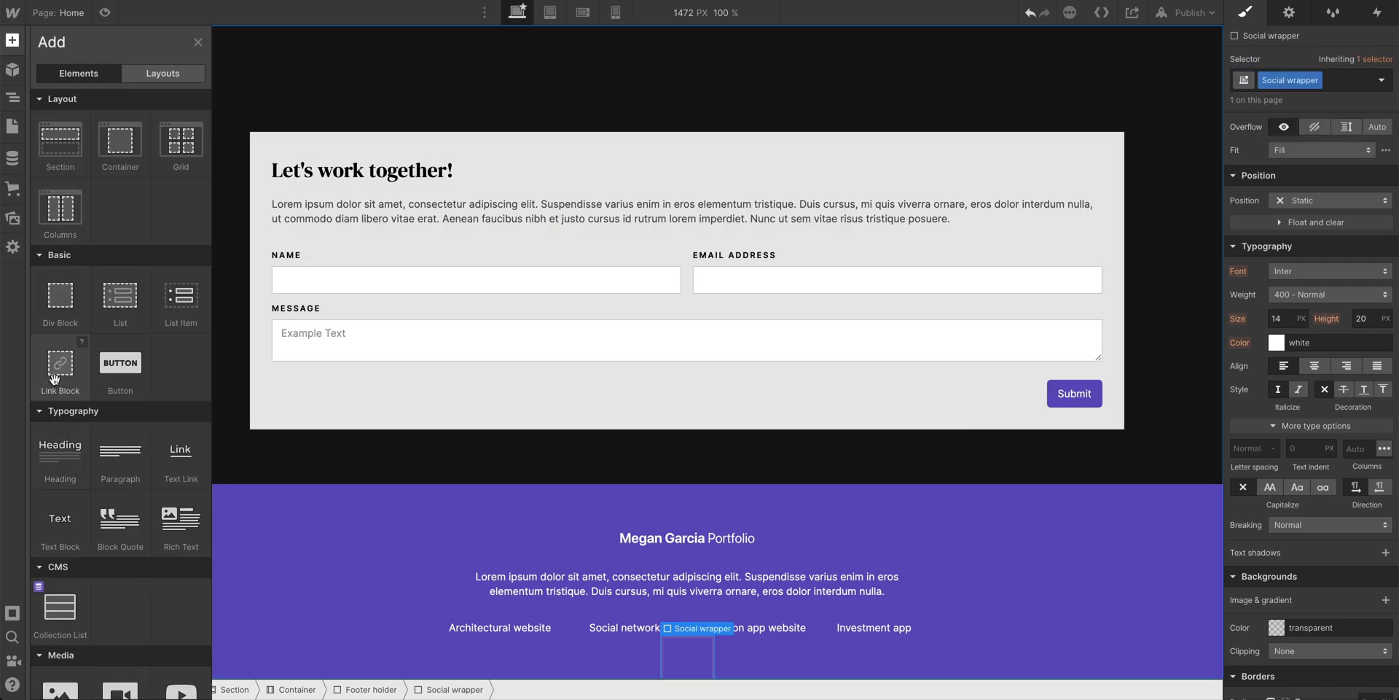
drag(53, 374, 102, 527)
scroll(765, 660, down, 1)
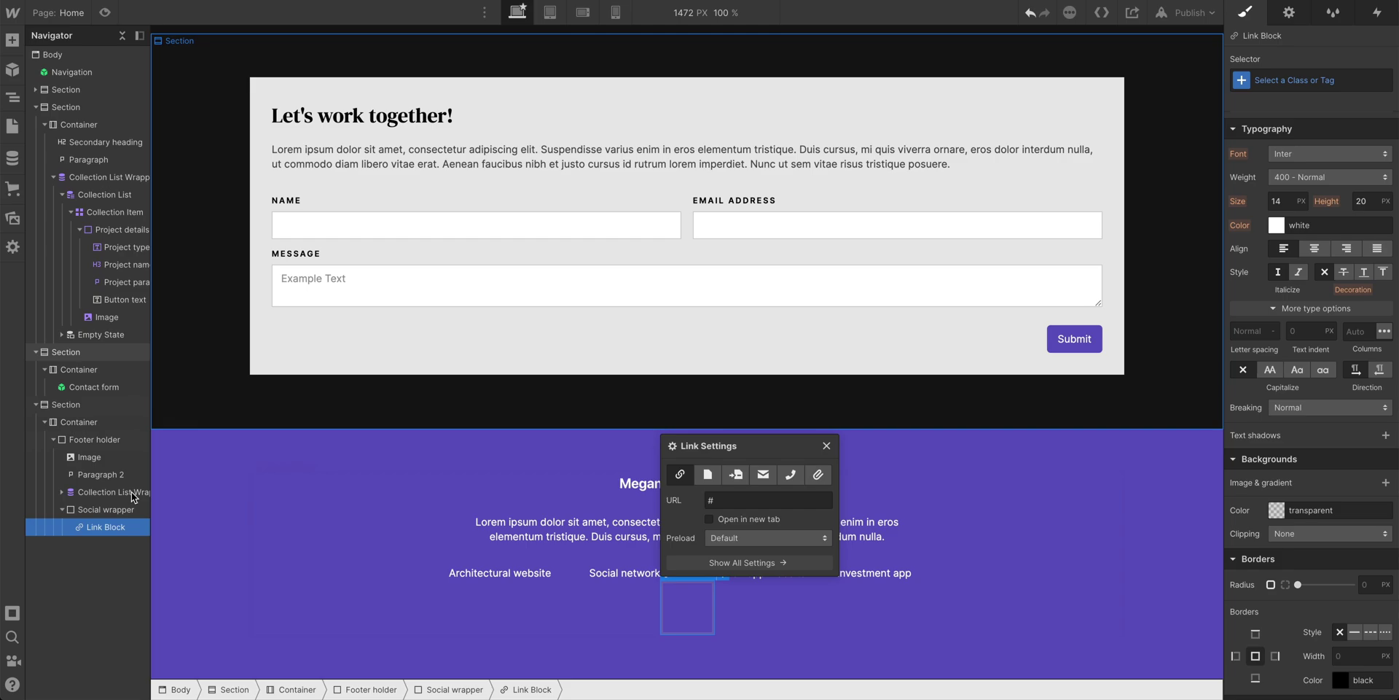
Step: Place the Twitter.svg icon from Assets inside the link block, then select the link block
click(13, 217)
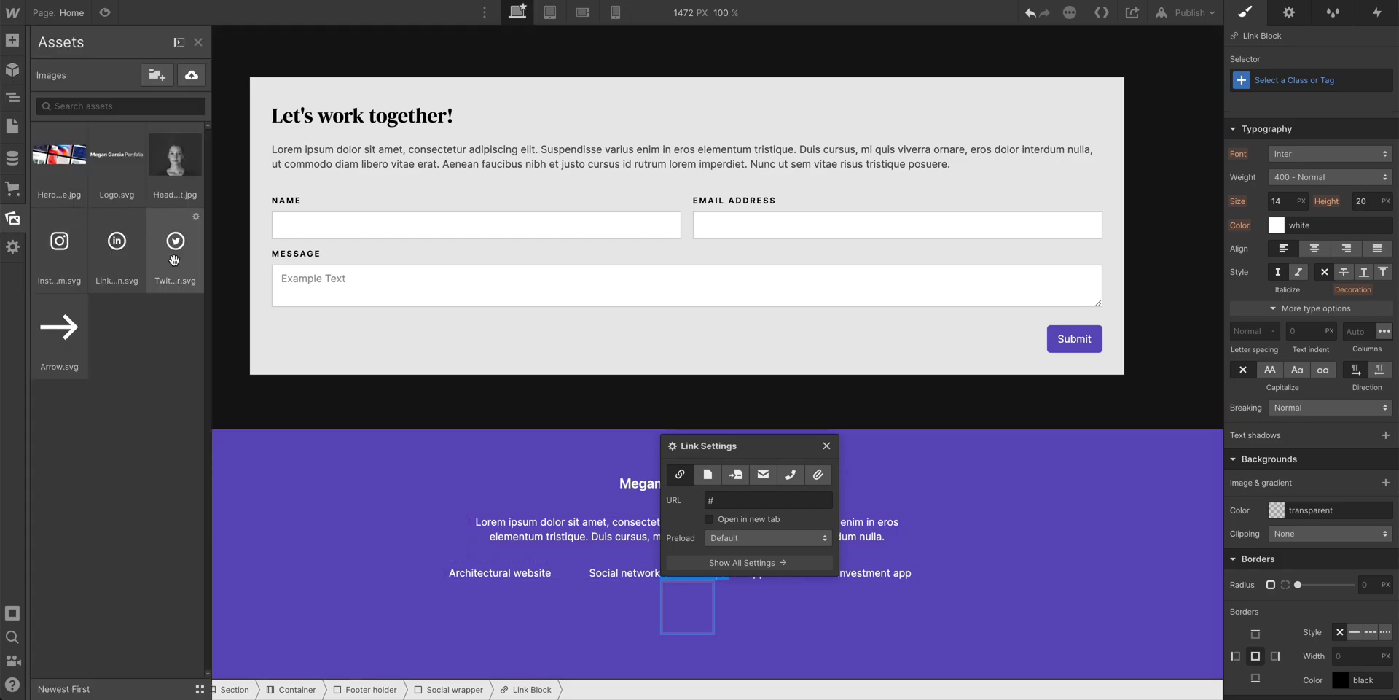
drag(173, 258, 700, 615)
click(729, 638)
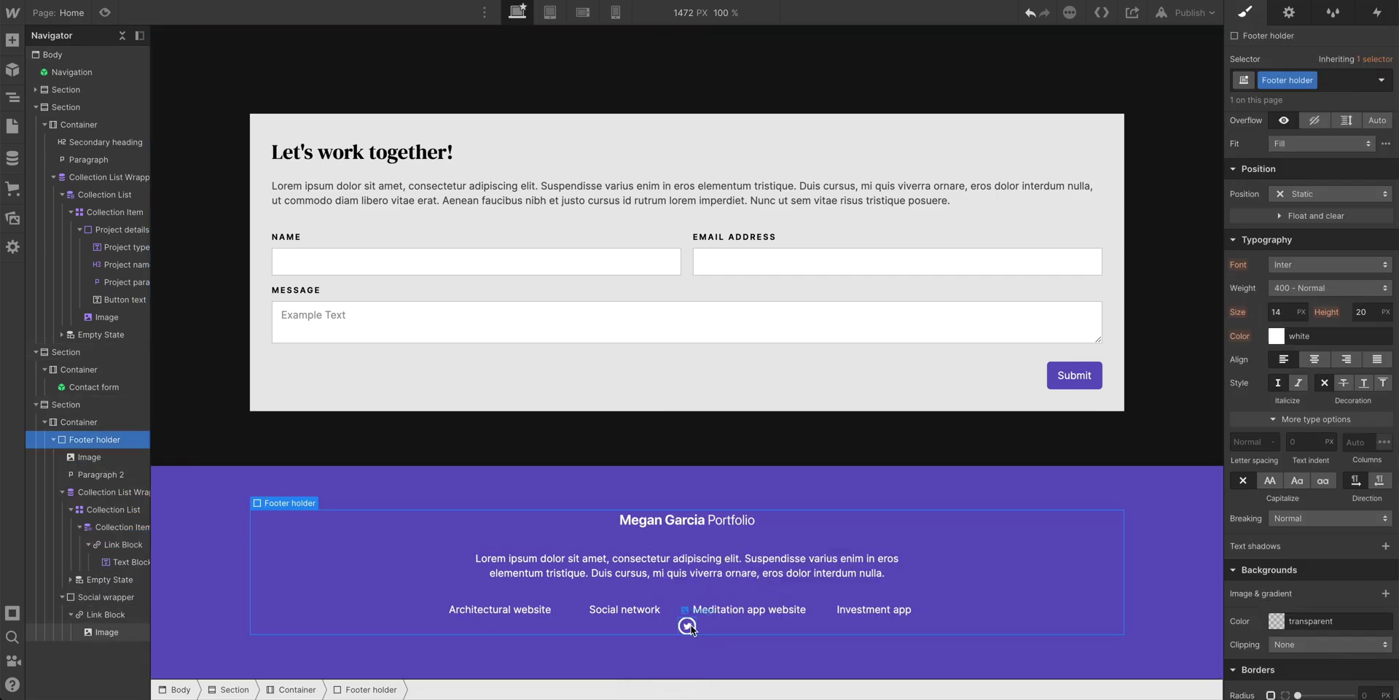
click(690, 628)
click(116, 616)
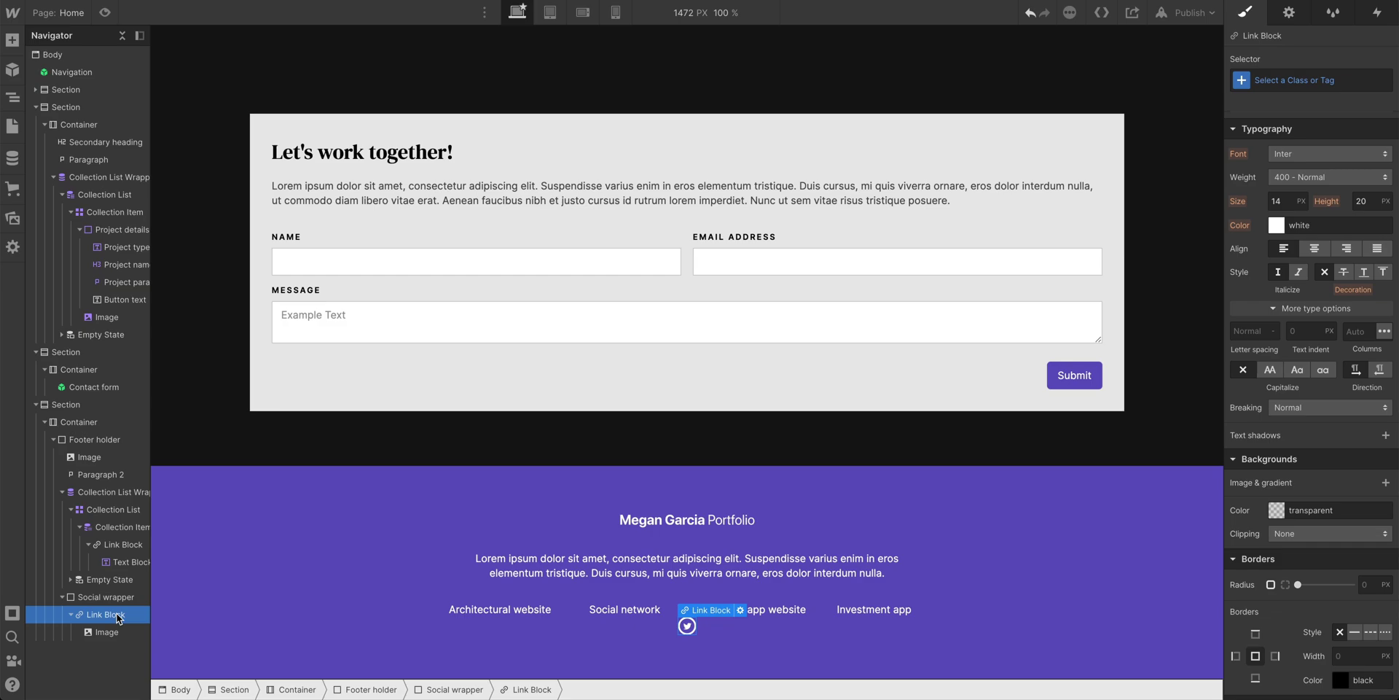
Step: Give the link block the class Social link and paste two more copies
click(1282, 83)
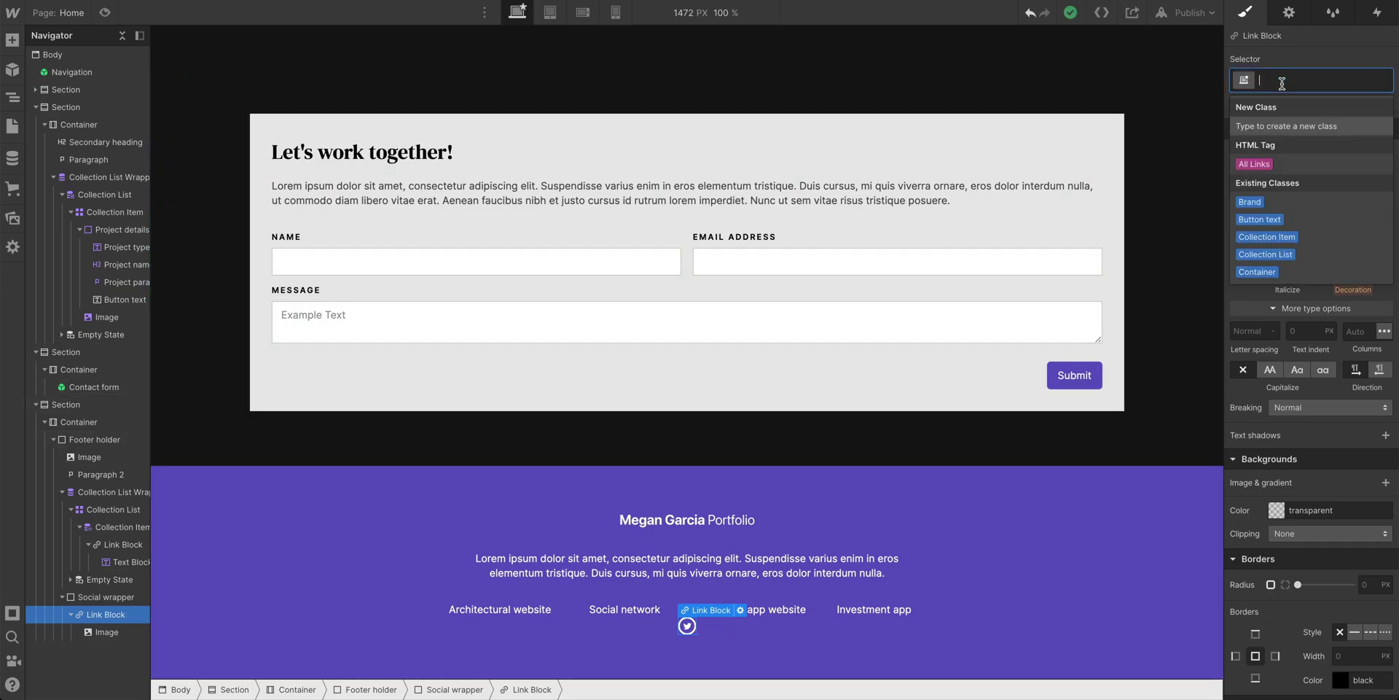
text(Social link)
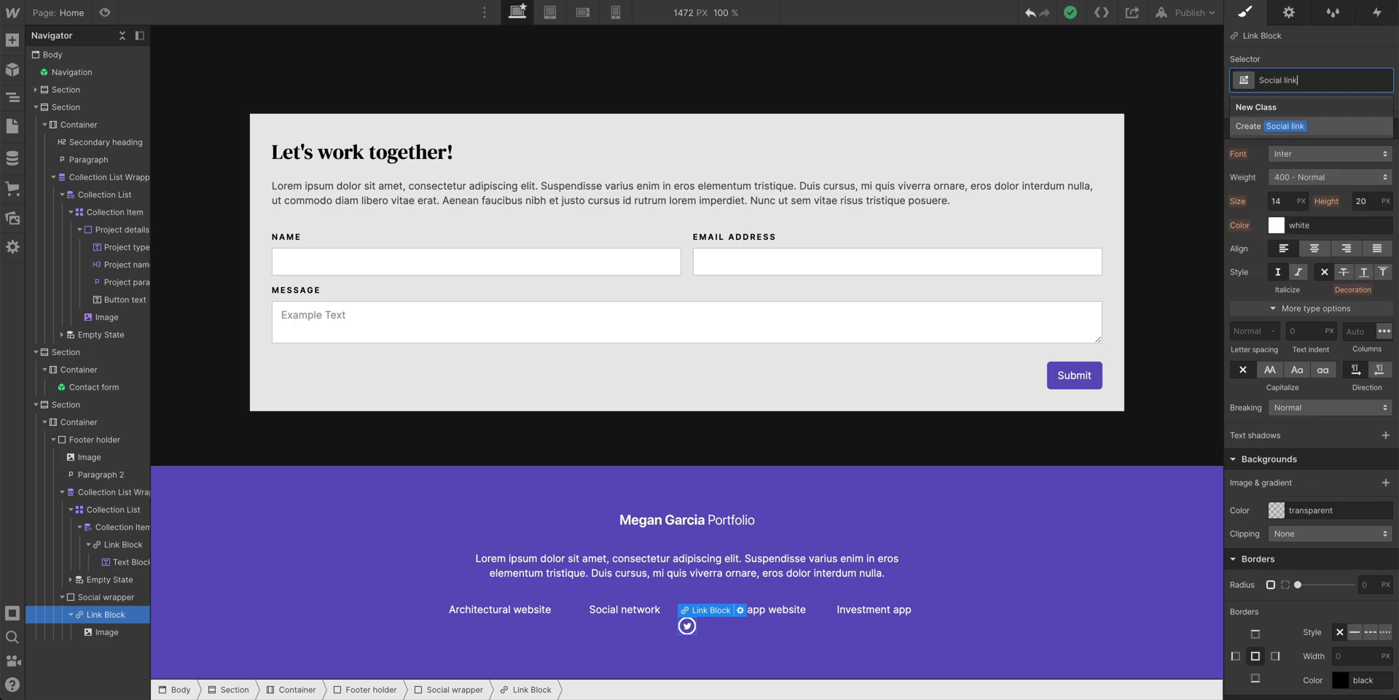
key(Return)
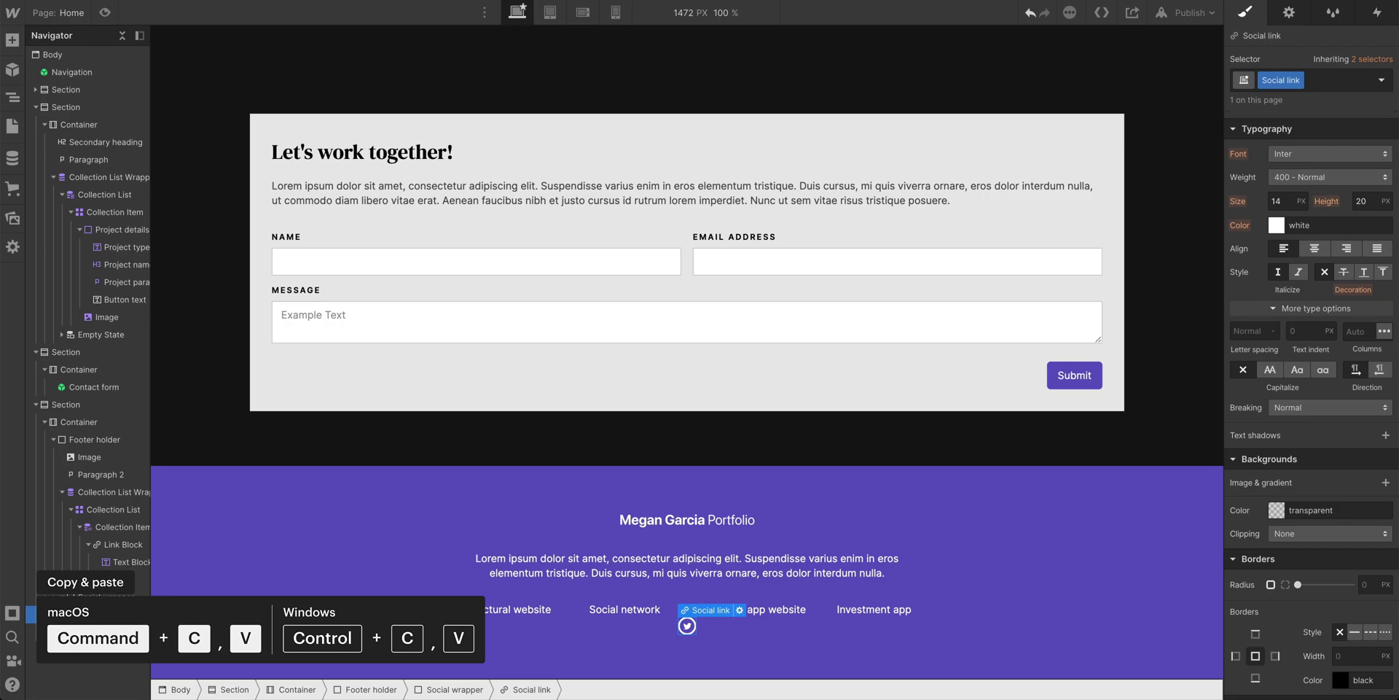
key(super+v)
key(super+v)
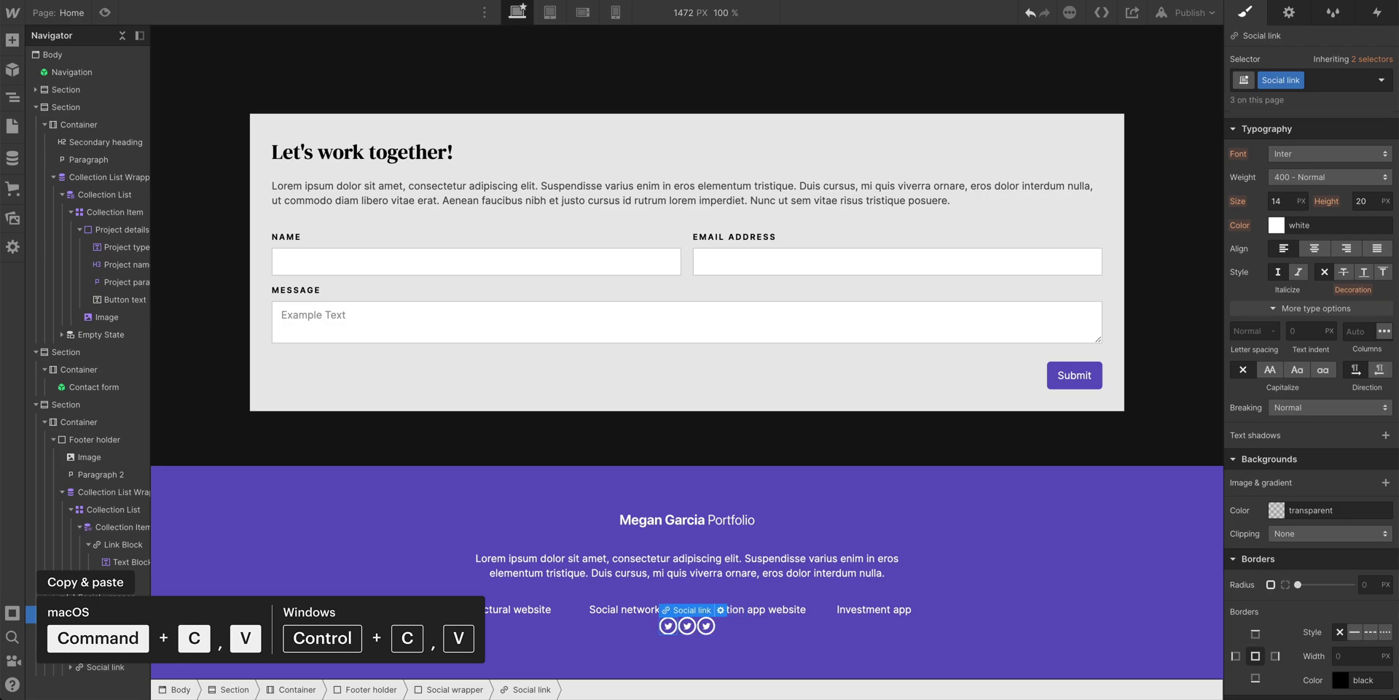
Step: Replace the second icon's image with Instagram and the third with LinkedIn
double_click(688, 627)
click(804, 436)
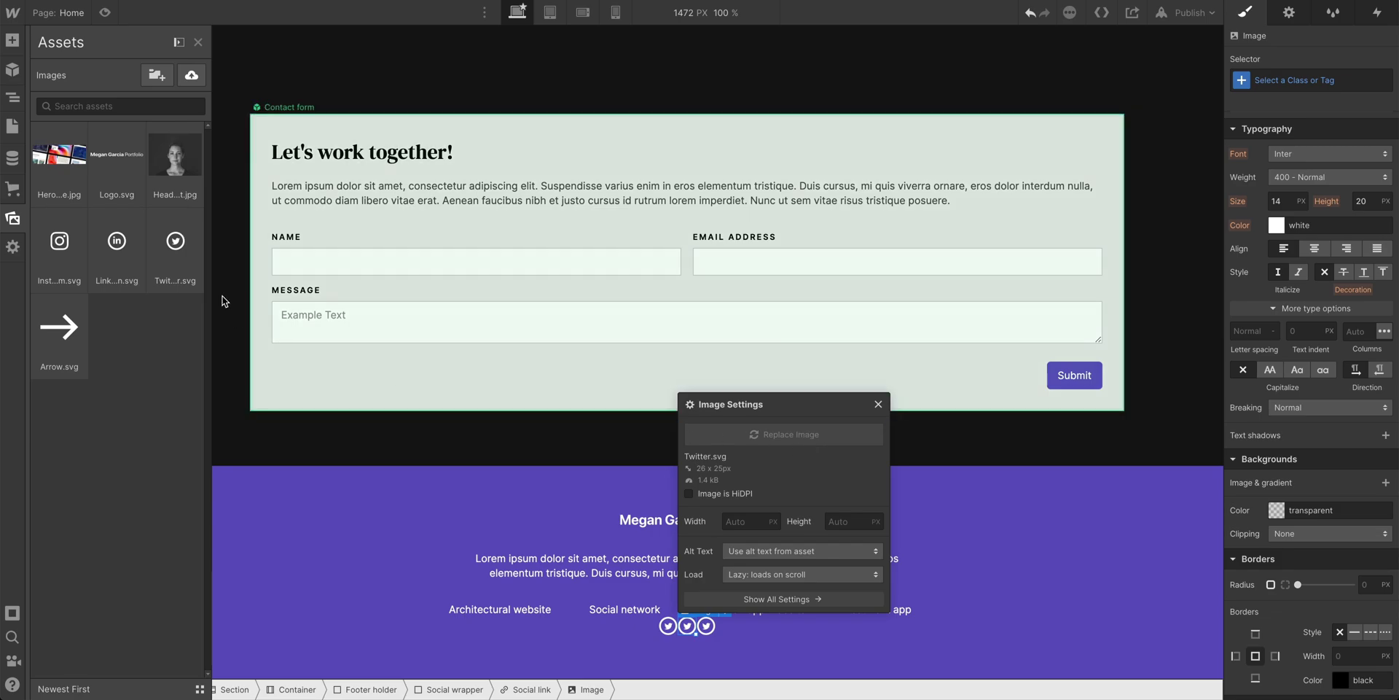
click(59, 244)
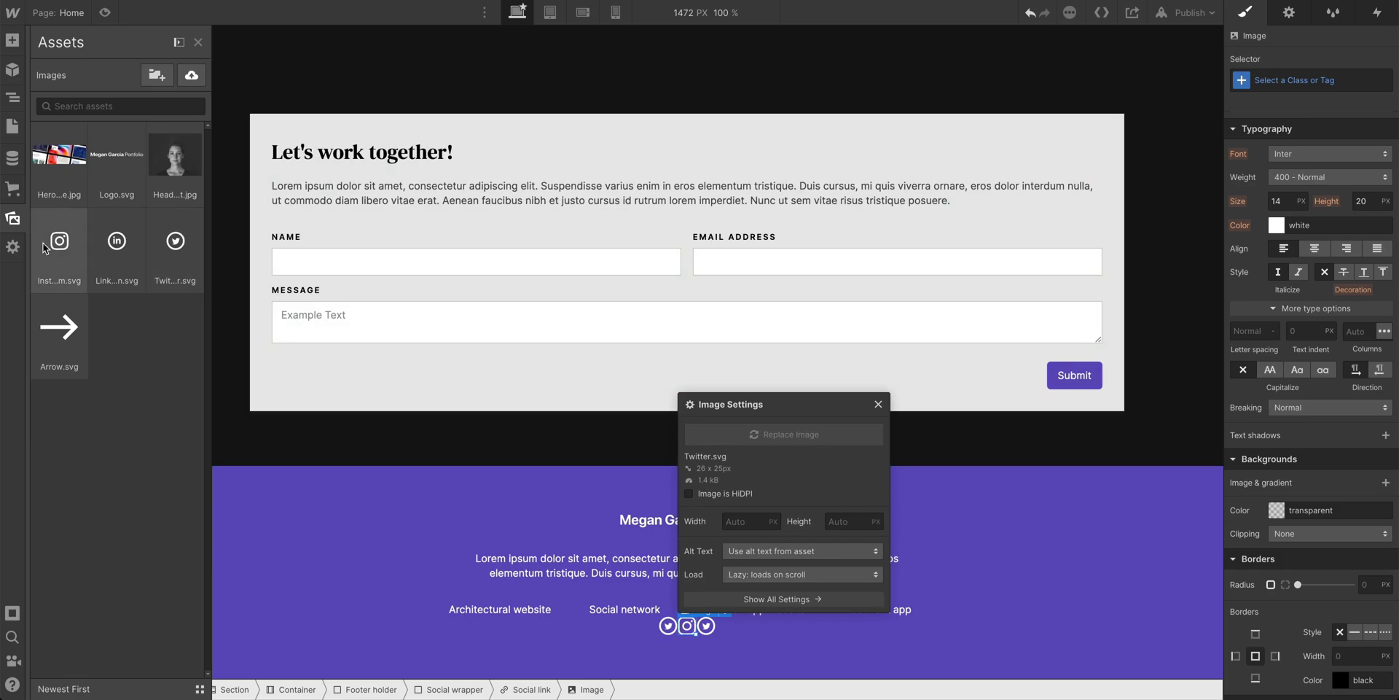
double_click(706, 626)
click(777, 440)
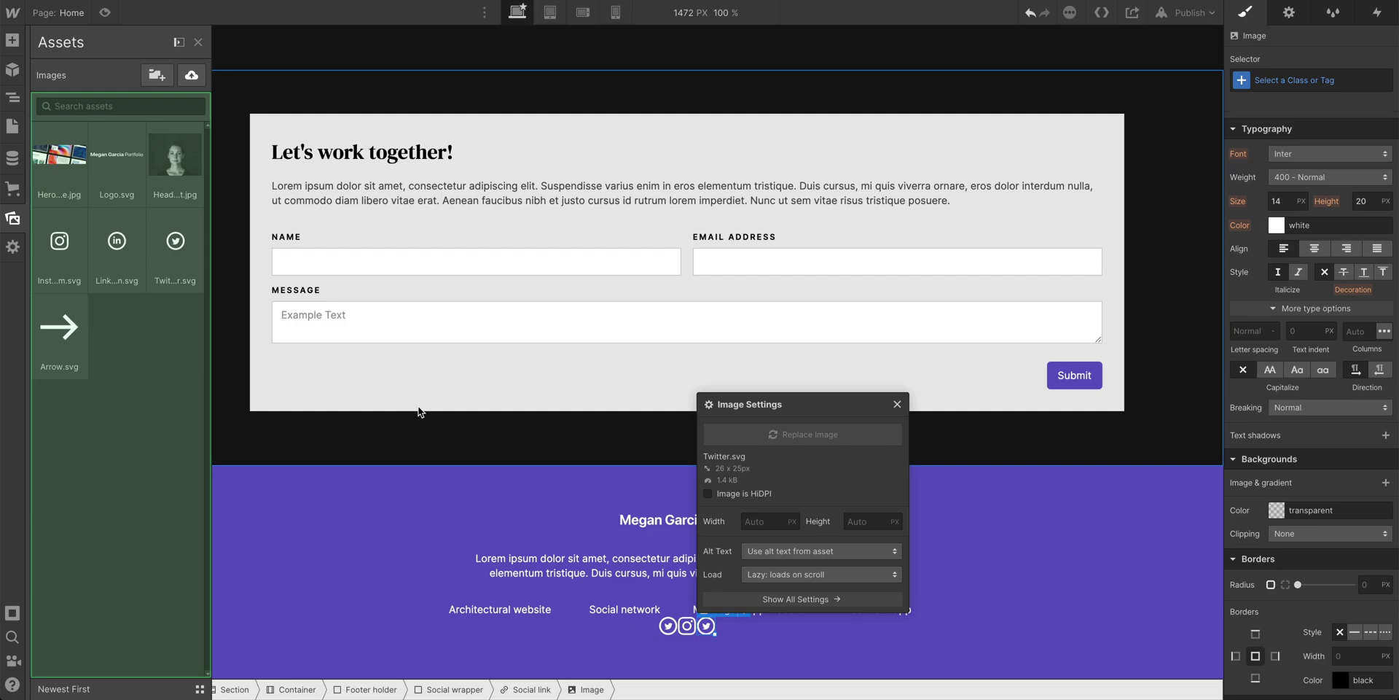
click(121, 248)
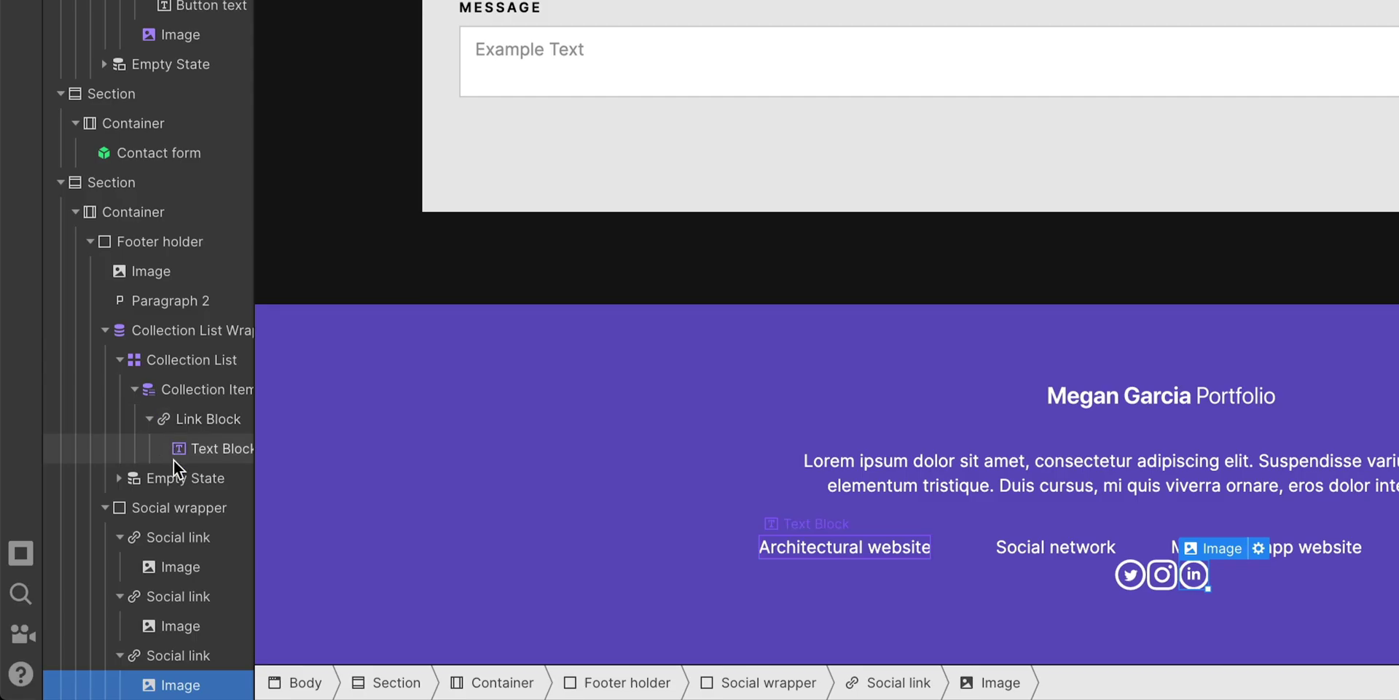
scroll(153, 481, right, 2)
Step: Give each Social link 20 px left and right margins and the Social wrapper a 30 px top margin
click(137, 539)
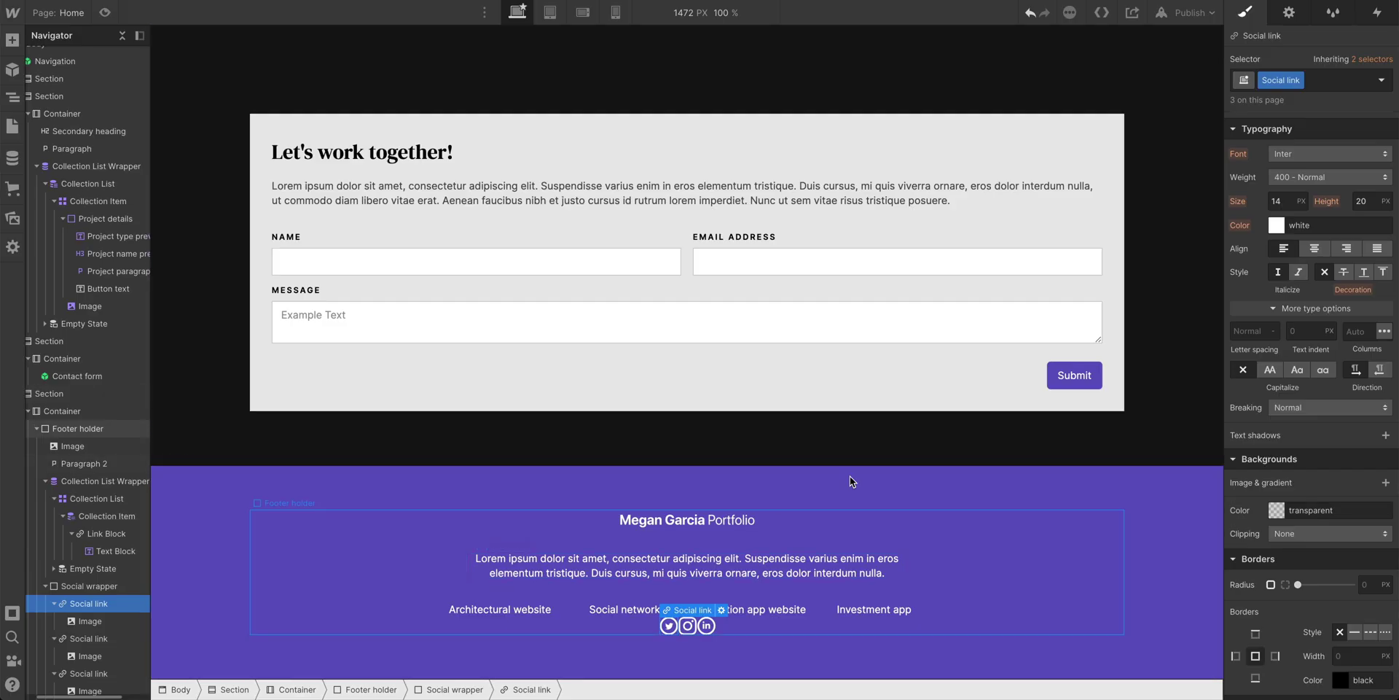
mouse_move(1243, 231)
mouse_down()
mouse_move(1229, 217)
mouse_move(1242, 220)
mouse_up()
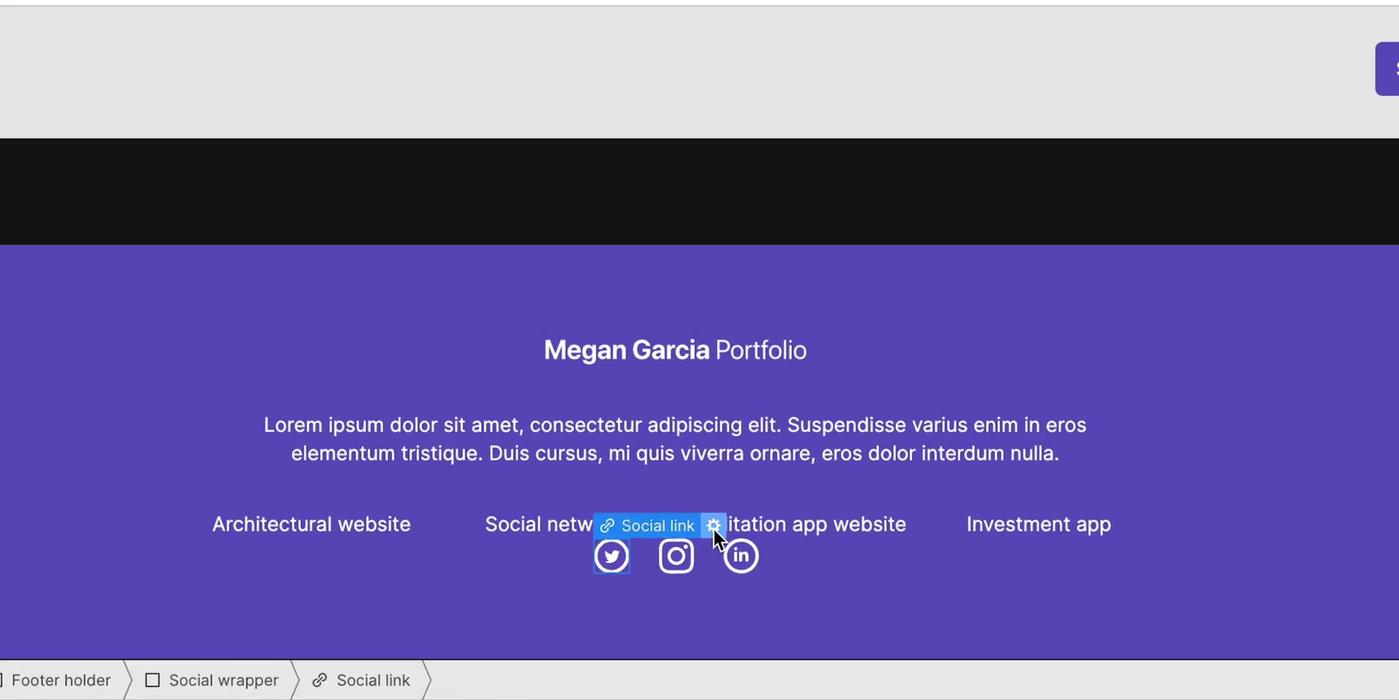
click(708, 592)
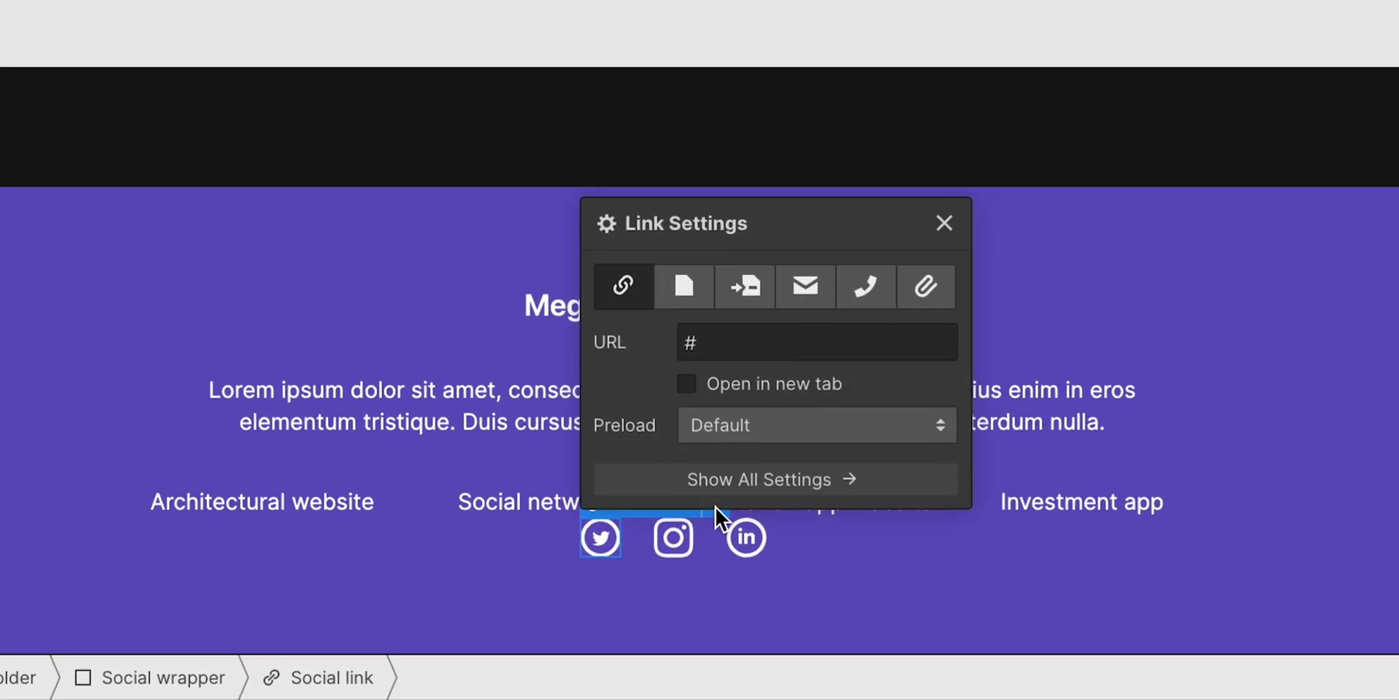
drag(781, 231, 797, 159)
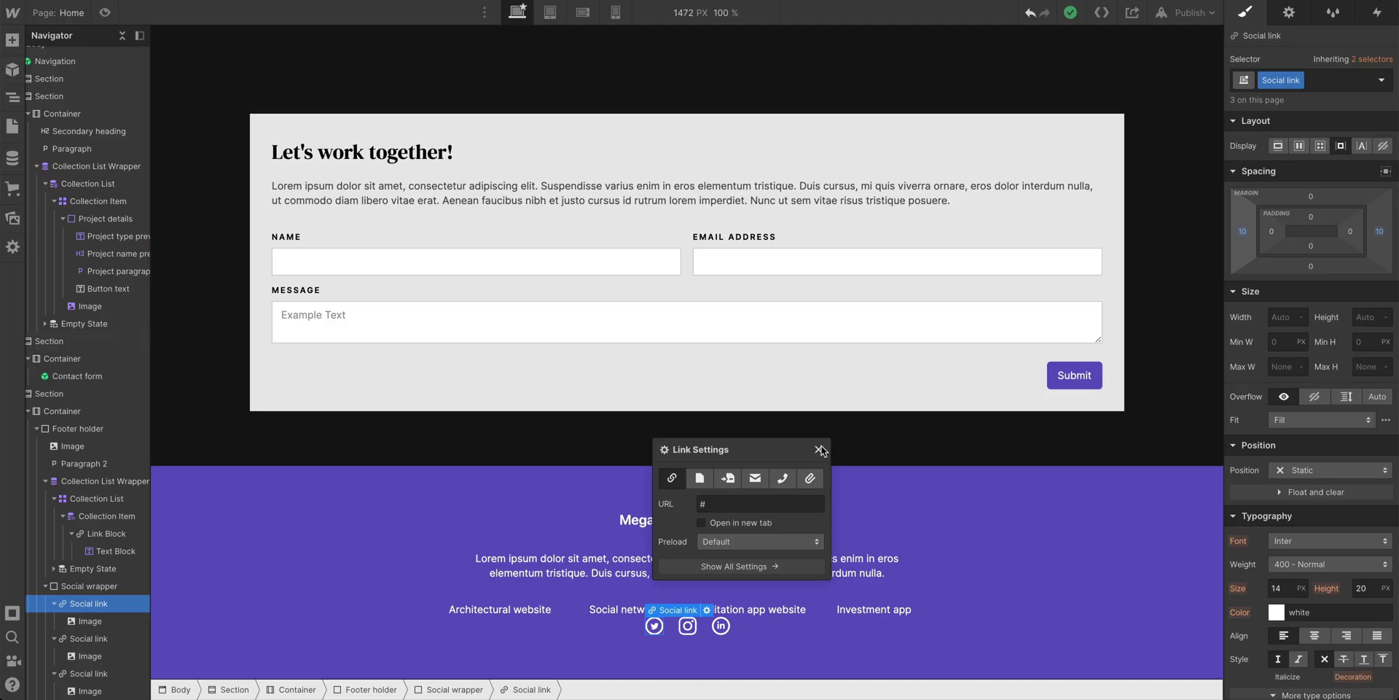
click(962, 147)
click(136, 580)
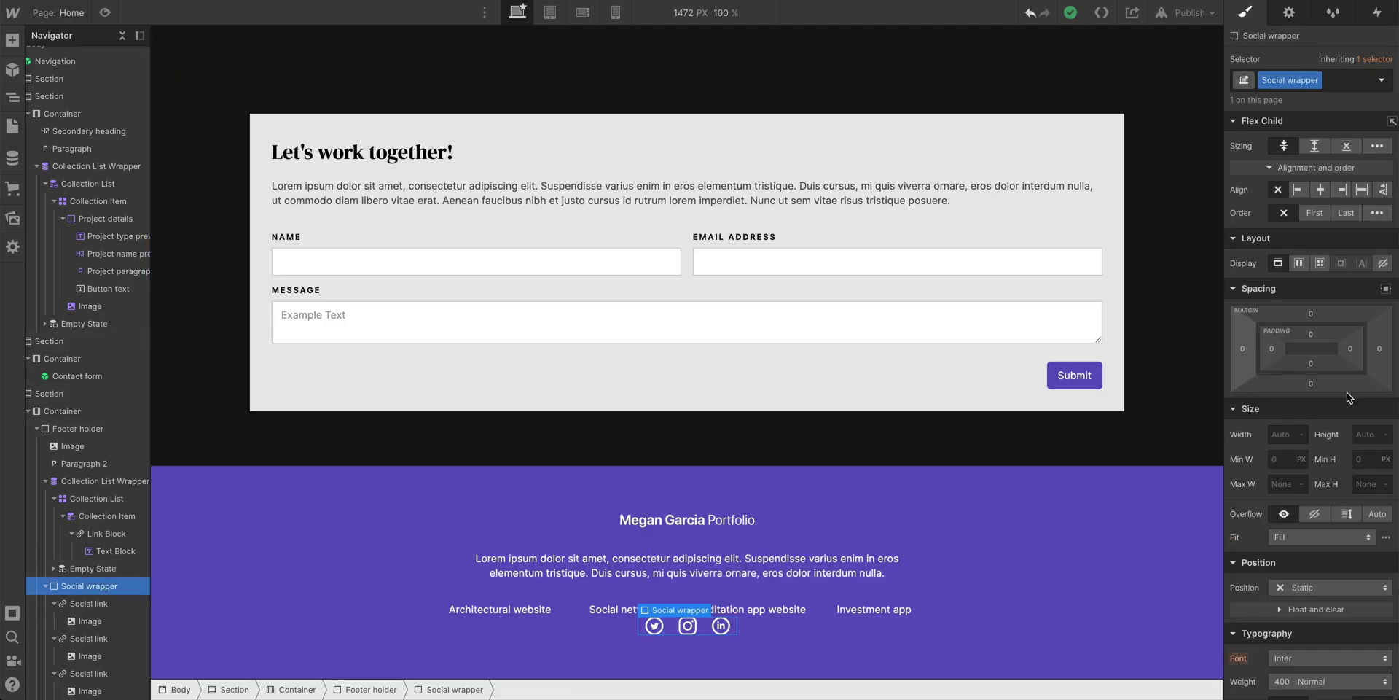
drag(1339, 321, 1349, 300)
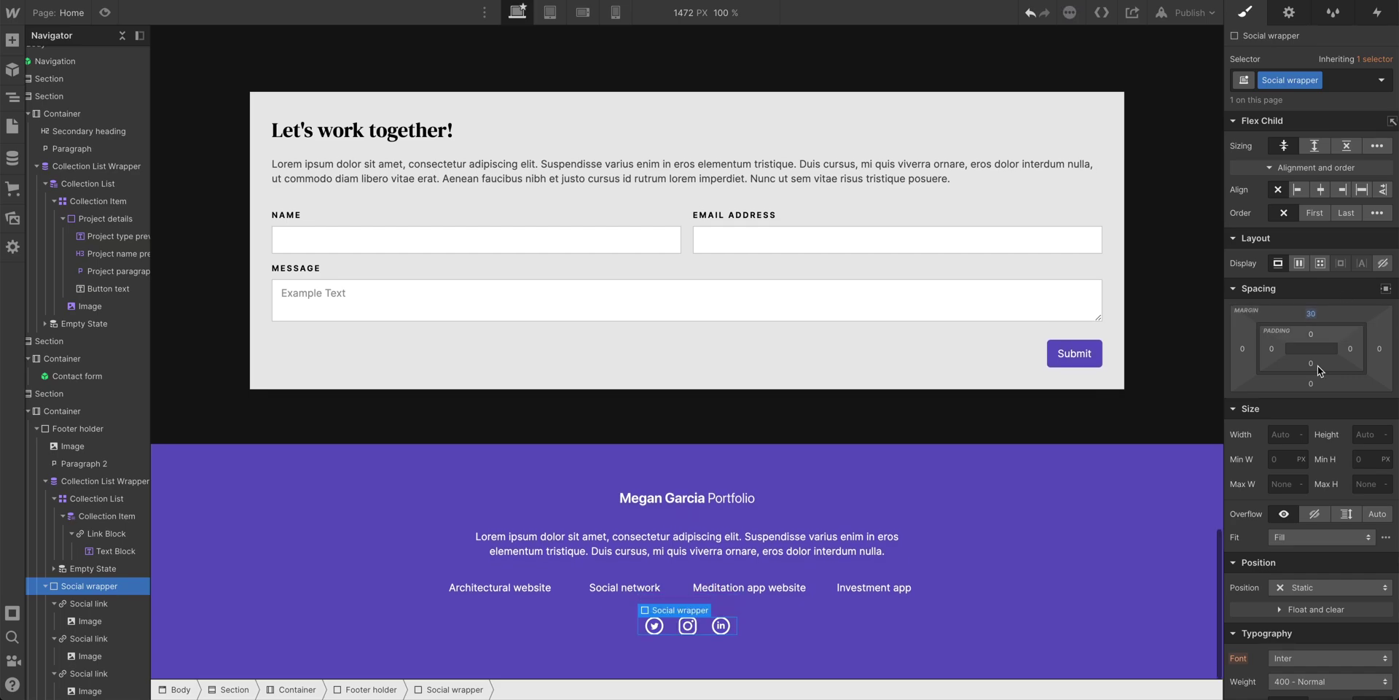
Step: Set the project links Collection List font weight to 600 - Semi Bold
click(897, 679)
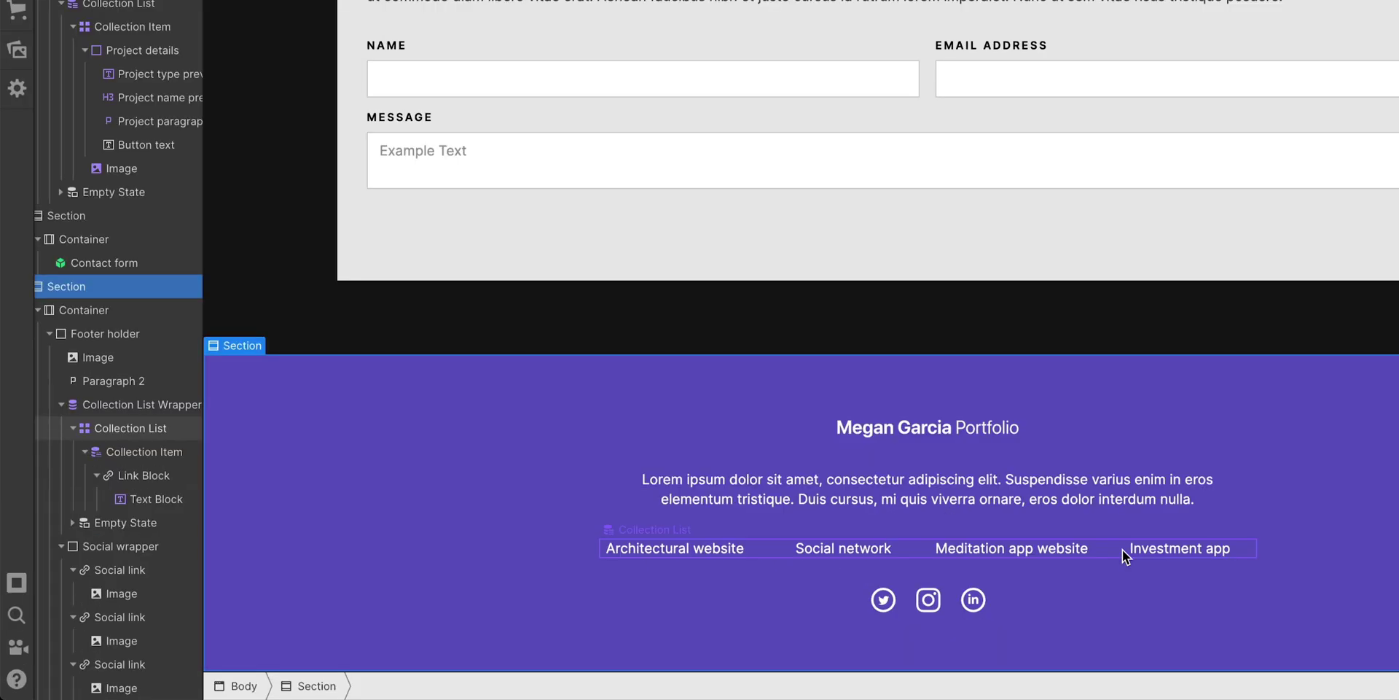
click(832, 587)
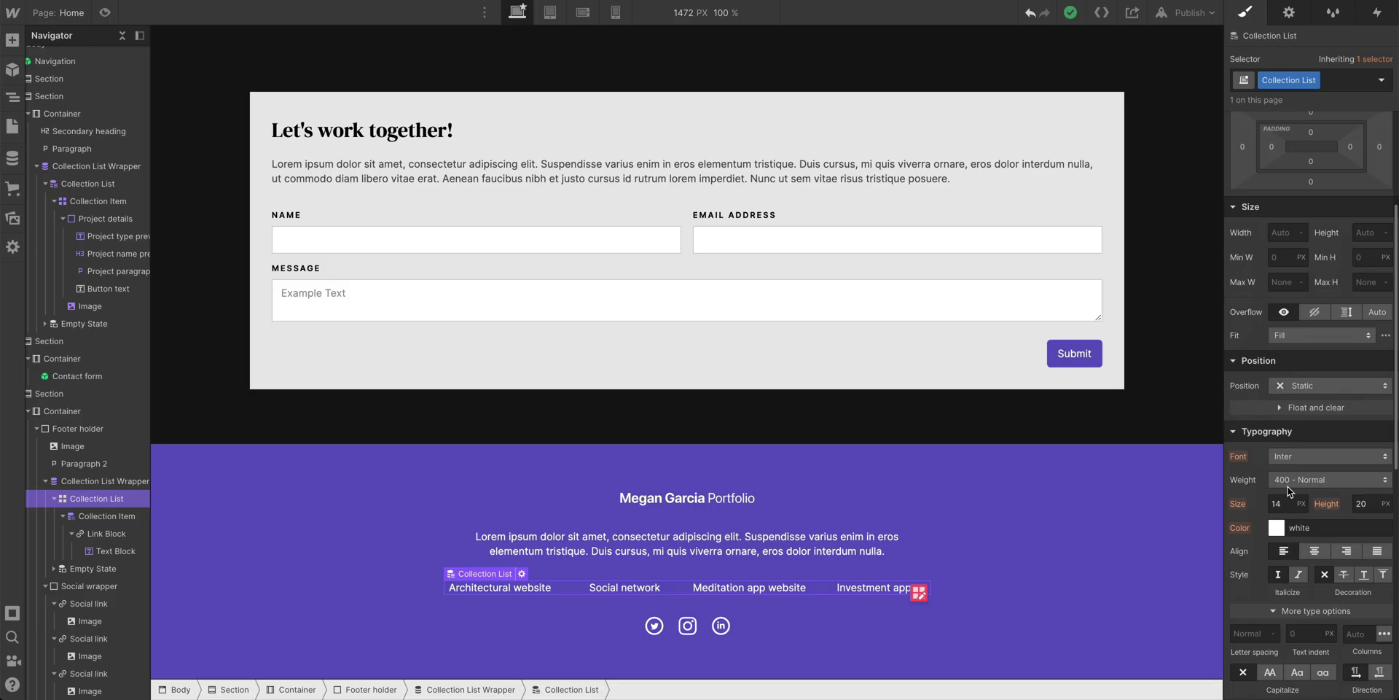
click(1301, 478)
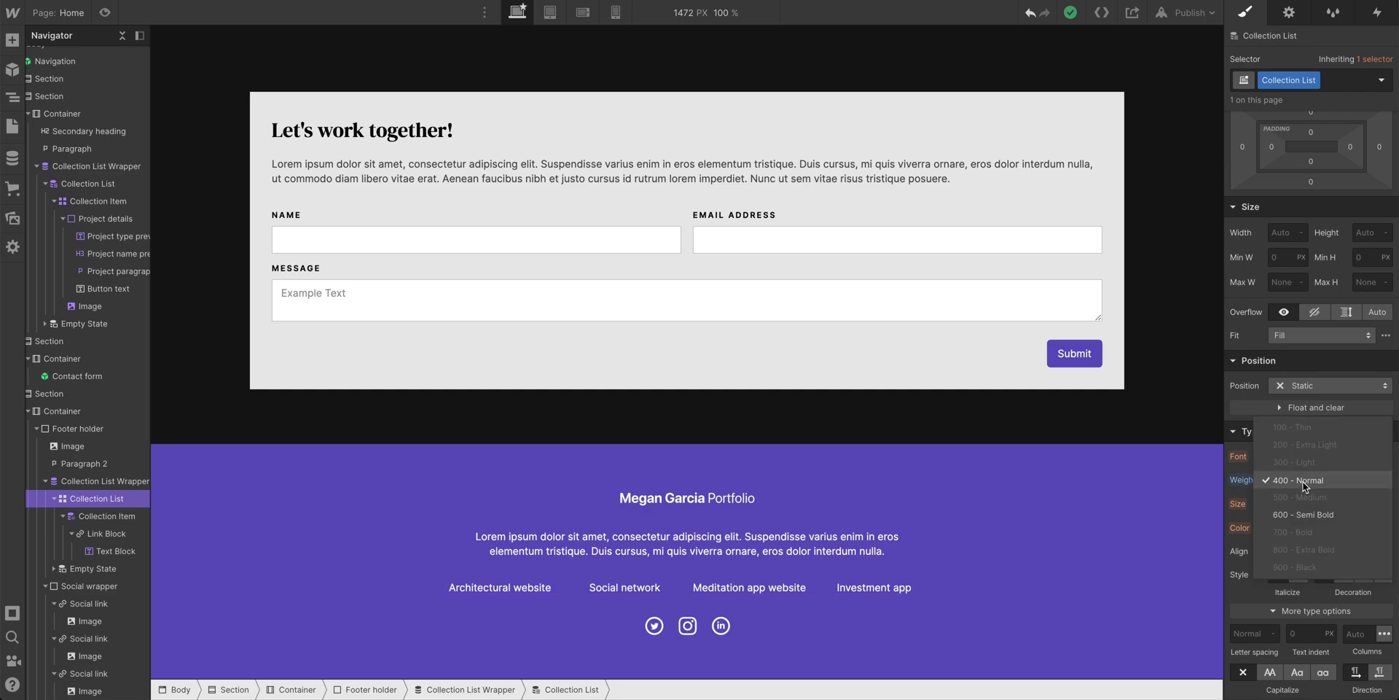
click(1287, 514)
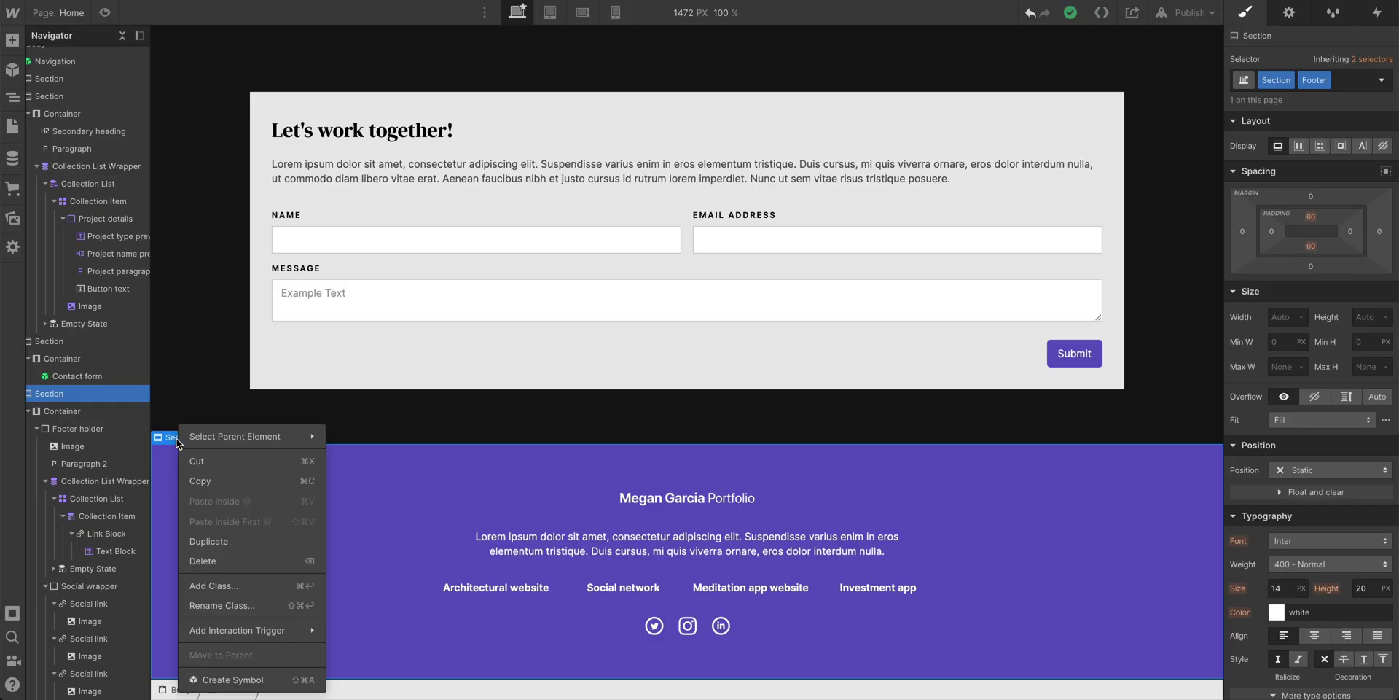
Step: Create a symbol named Footer from the footer section
click(291, 671)
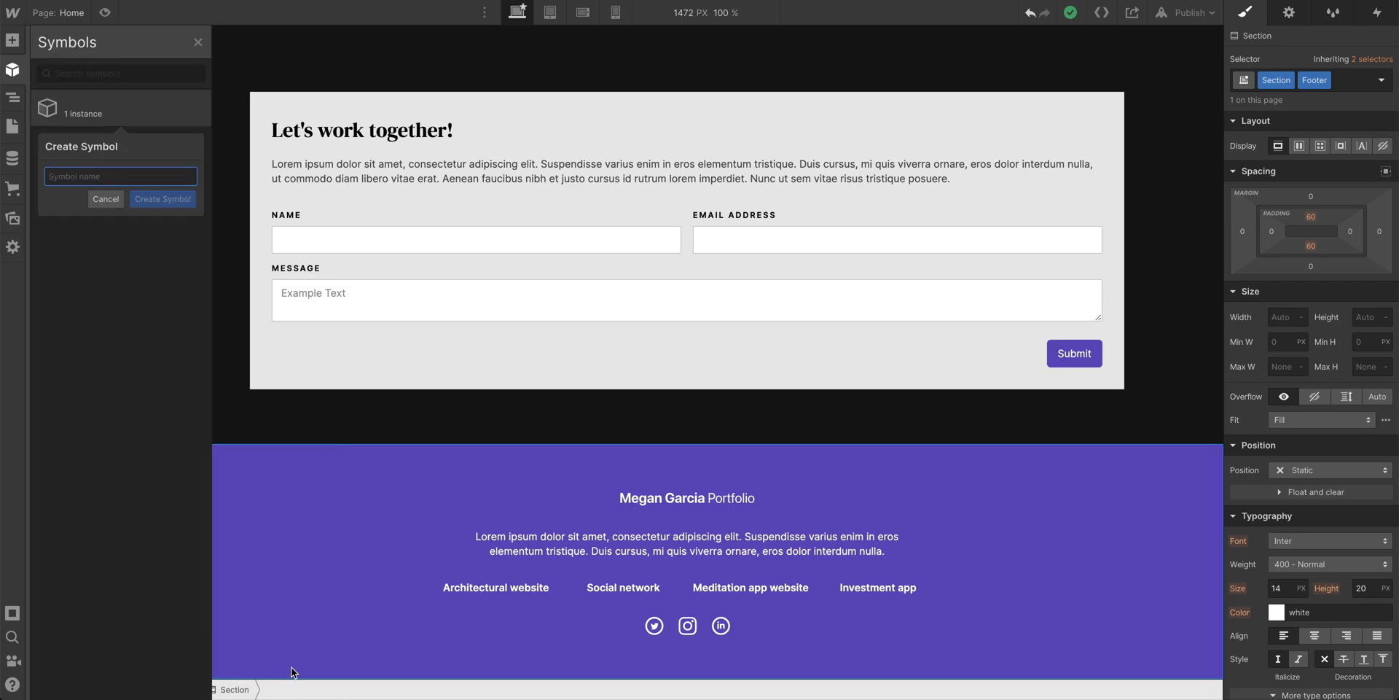
text(Foo)
key(Return)
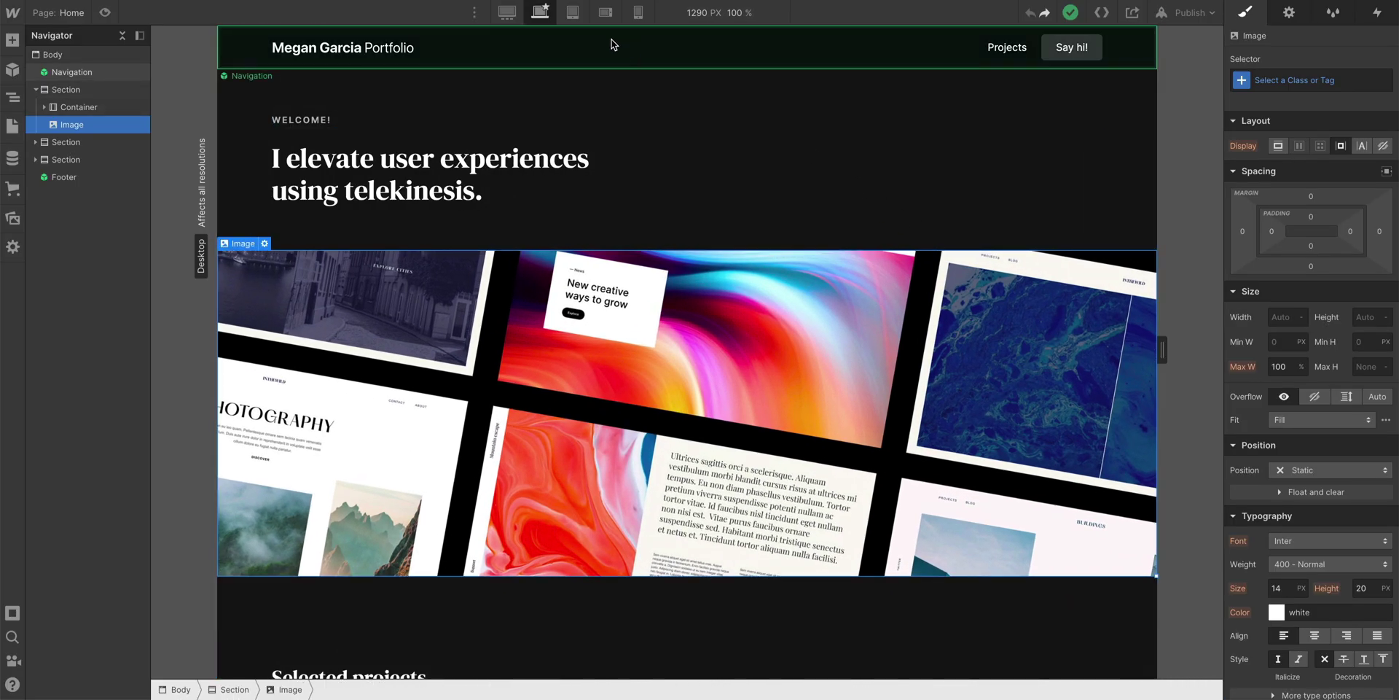
Step: At the Tablet breakpoint, enter the Footer symbol for editing and select its paragraph
click(573, 12)
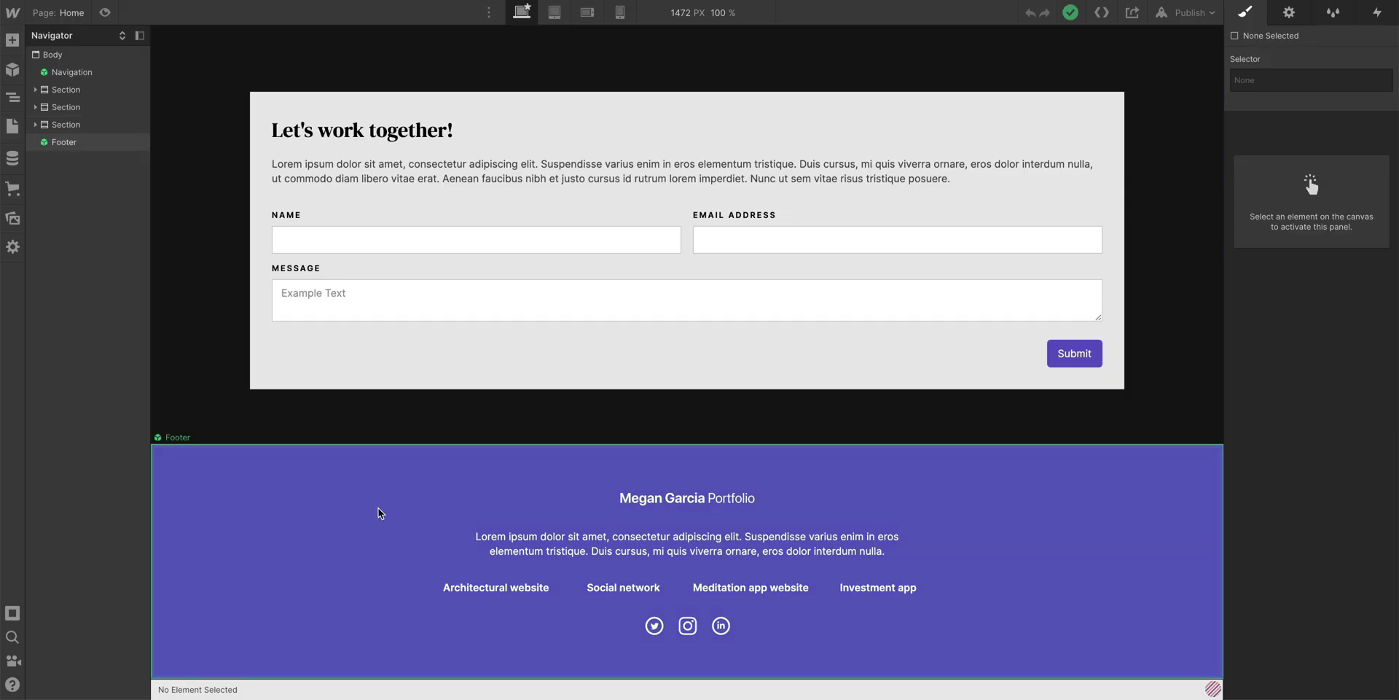
double_click(393, 524)
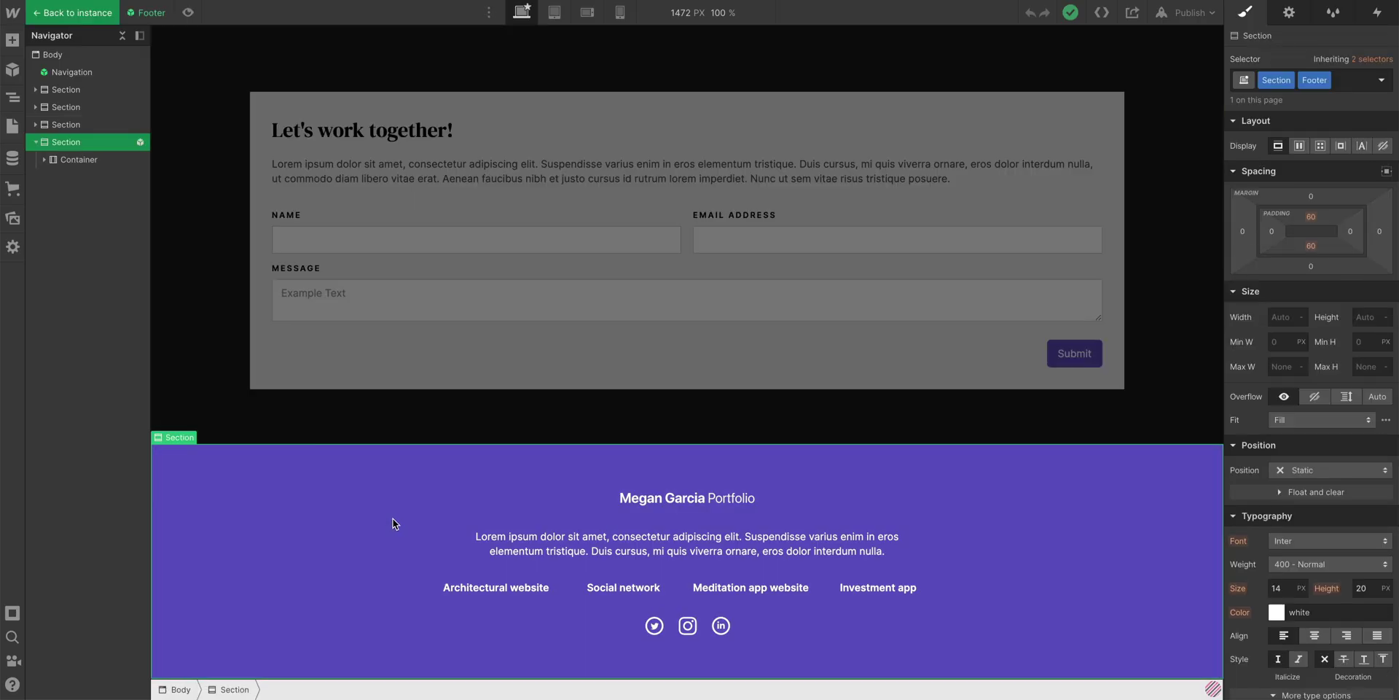
click(521, 553)
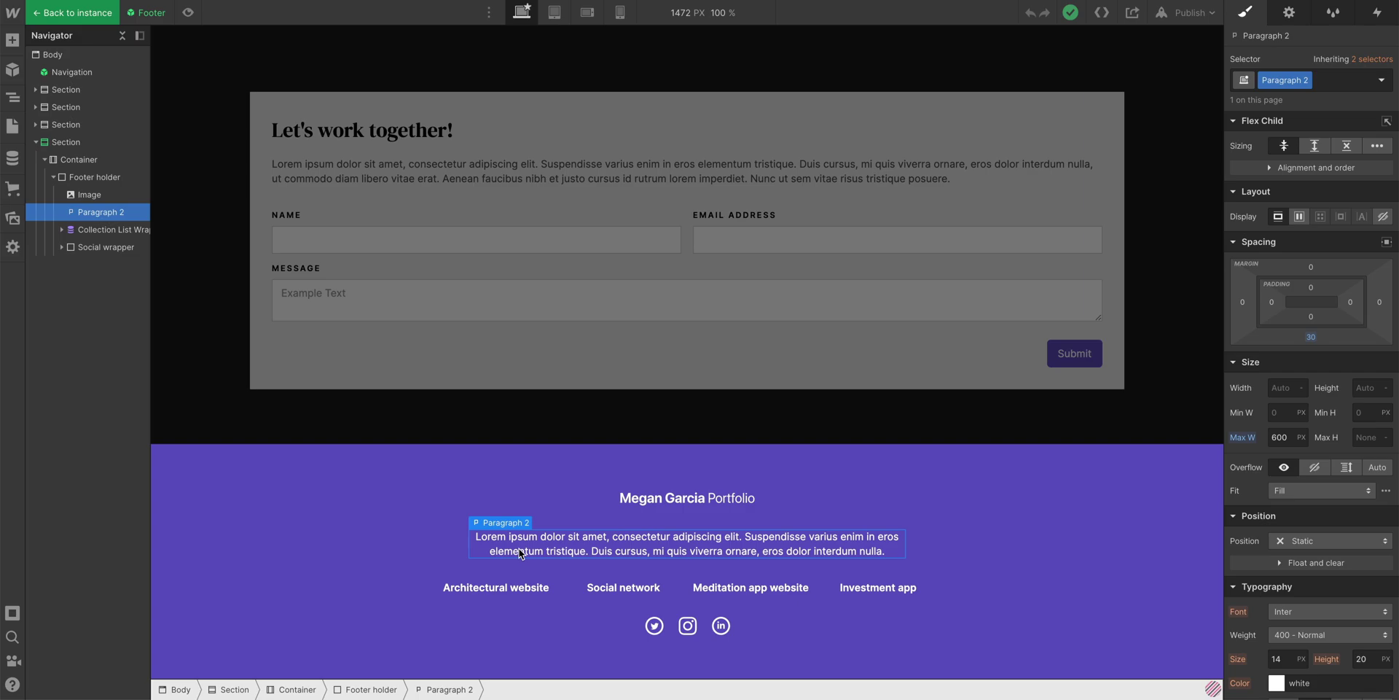